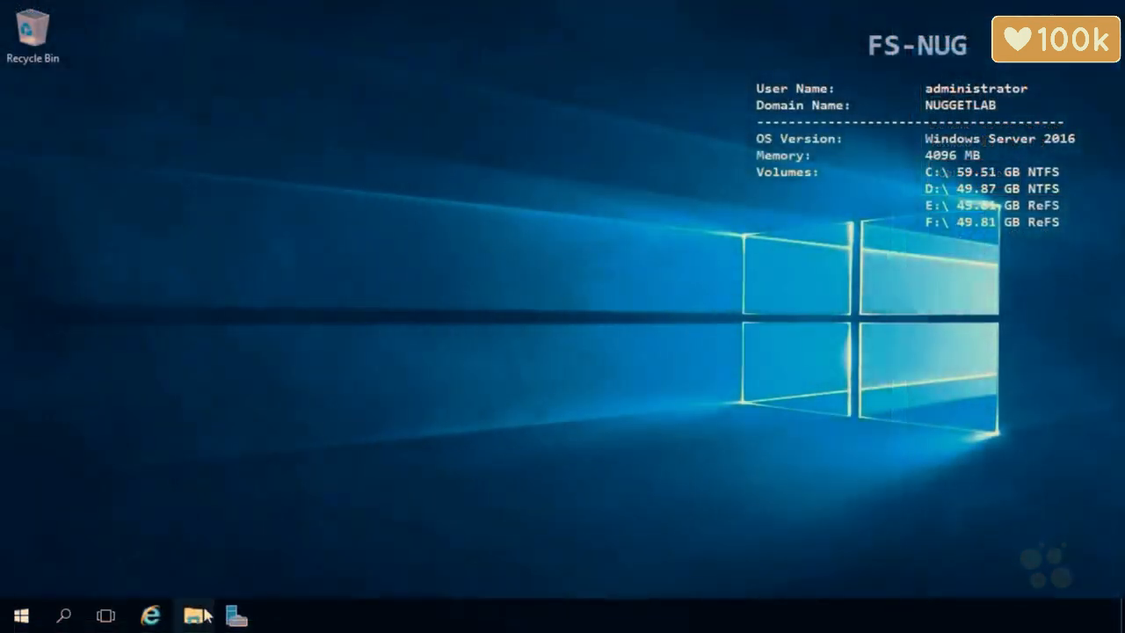
Open File Explorer and go to the Company folder on the User Data (U:) drive.
left_click(194, 616)
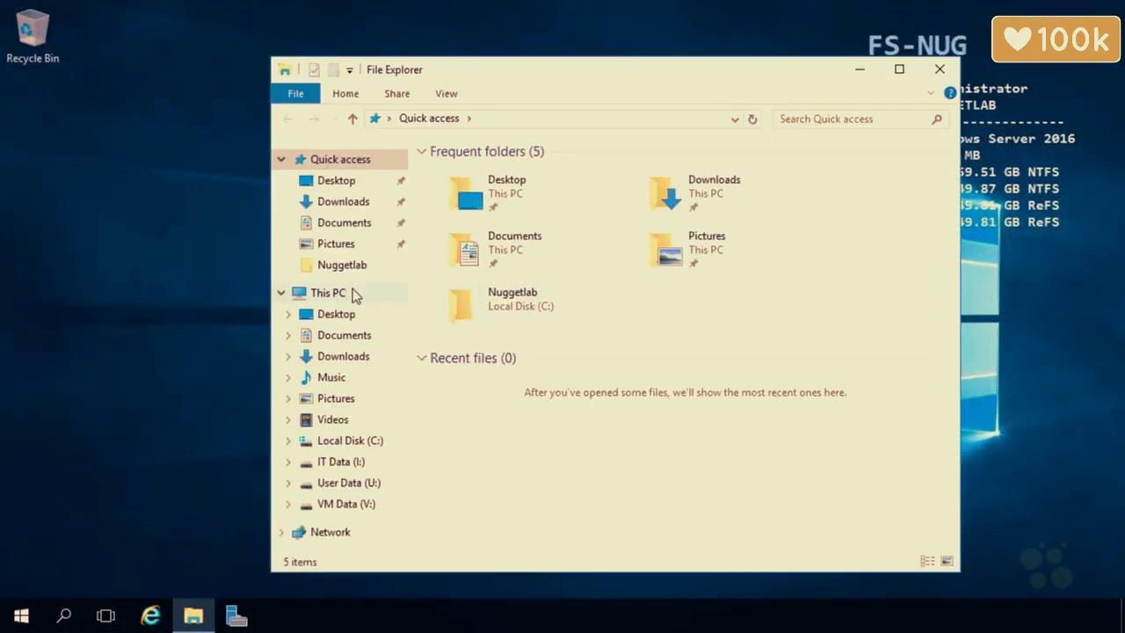
left_click(355, 293)
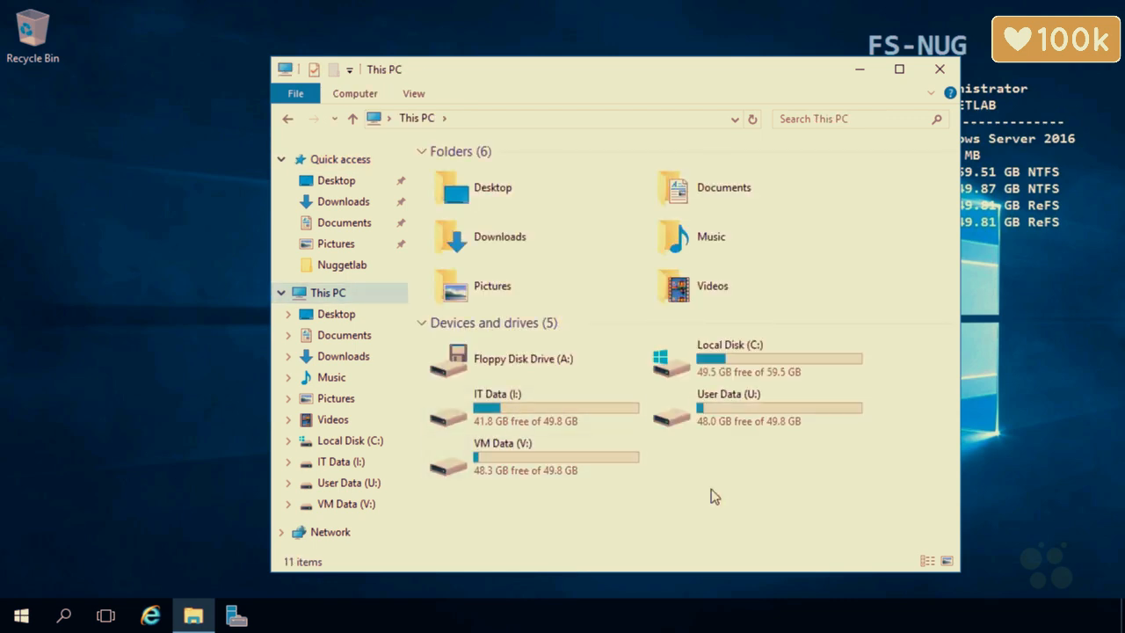
double_click(714, 419)
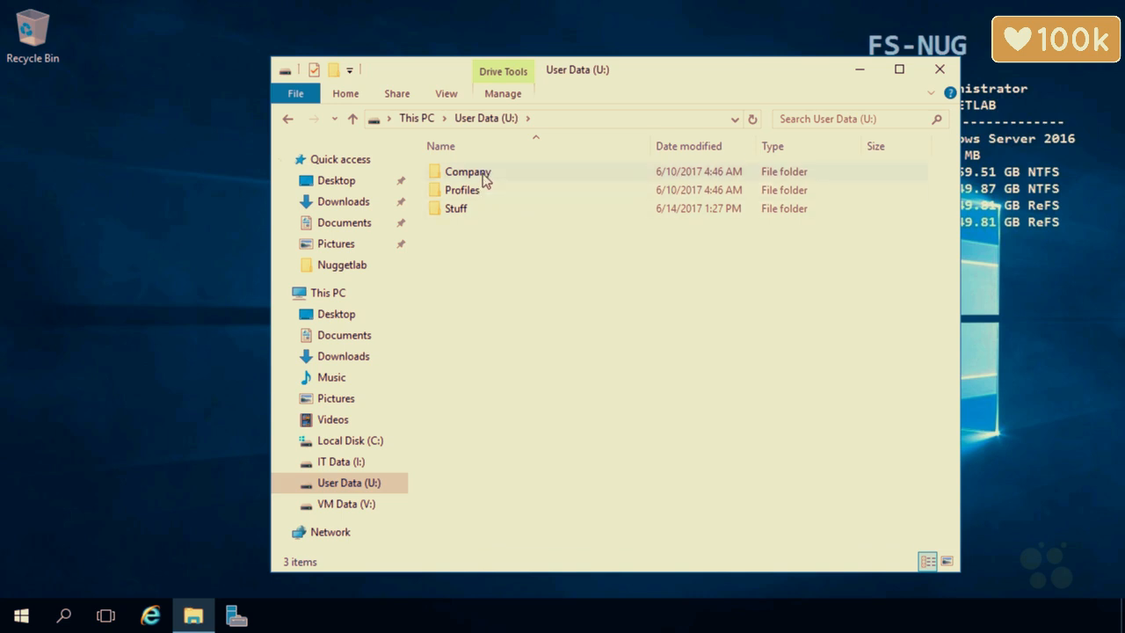
double_click(483, 176)
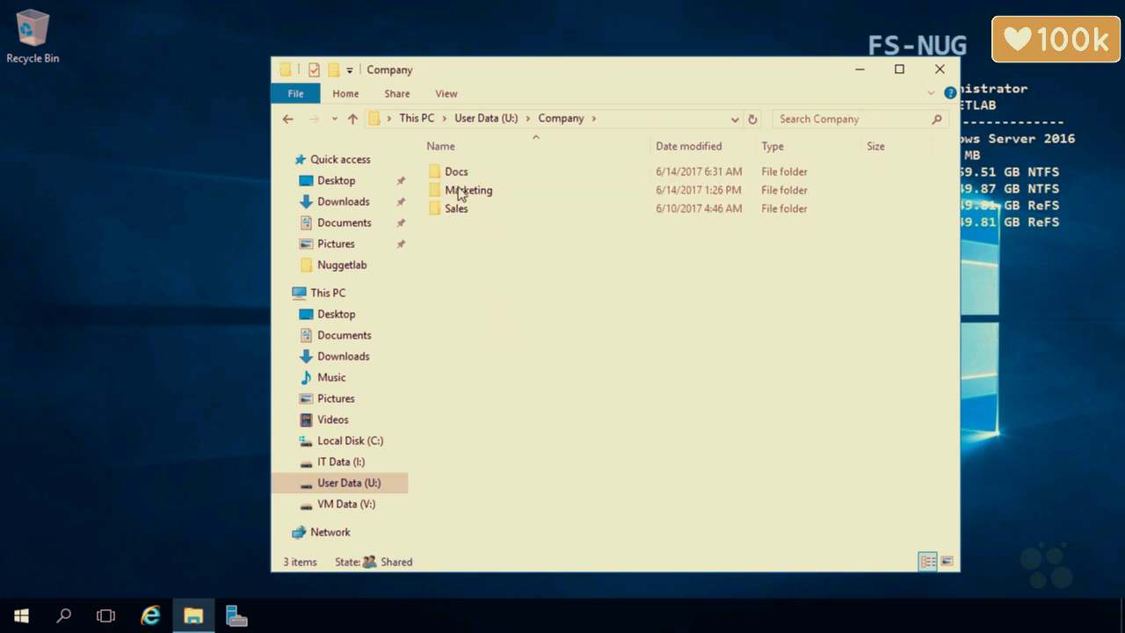
Look inside Docs, Marketing and Sales, returning to Company each time, then launch Server Manager.
double_click(467, 171)
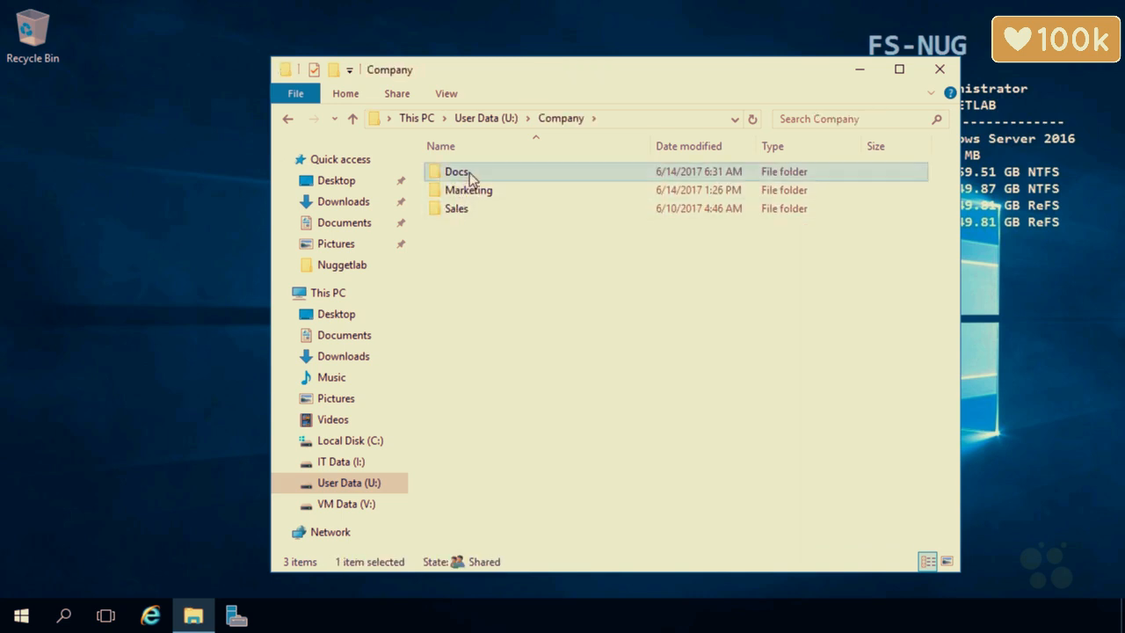
left_click(562, 118)
double_click(504, 193)
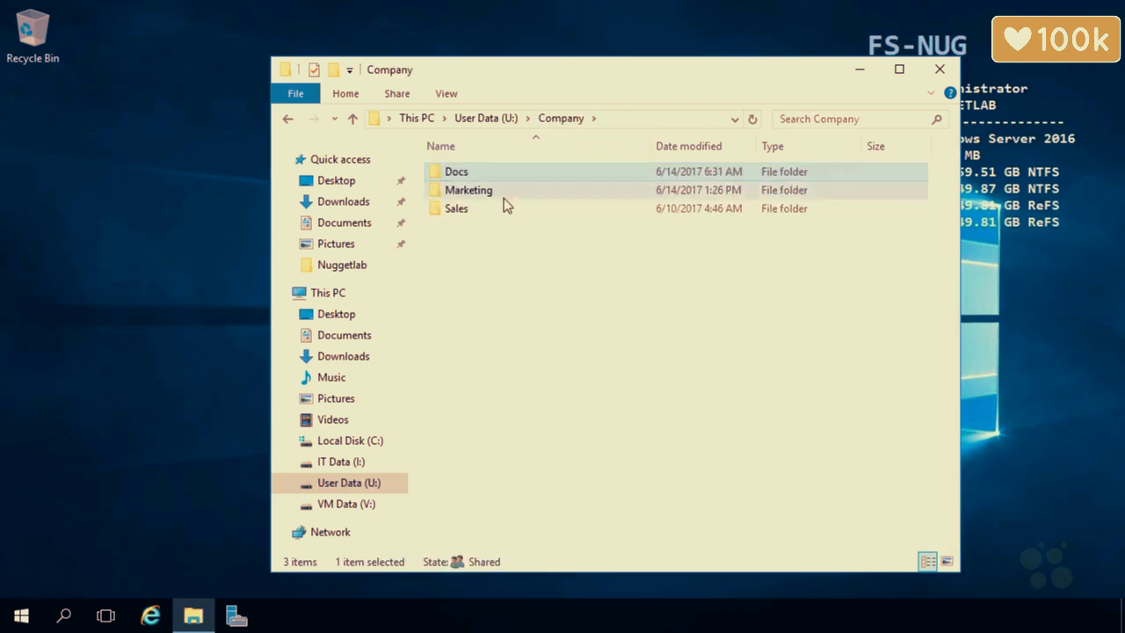
left_click(559, 120)
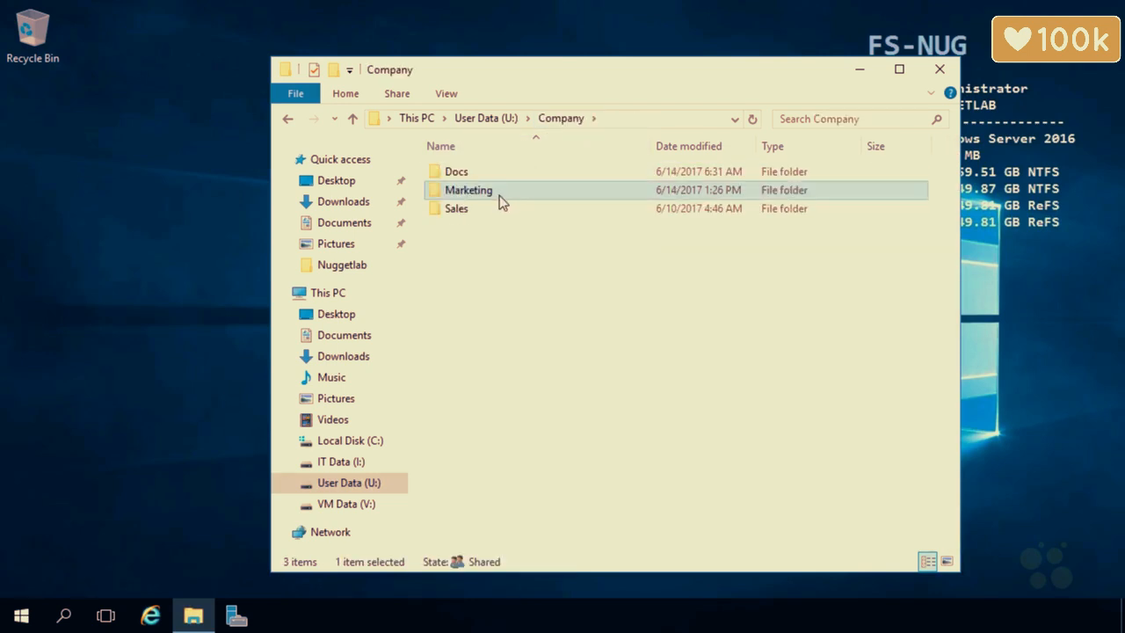
double_click(487, 208)
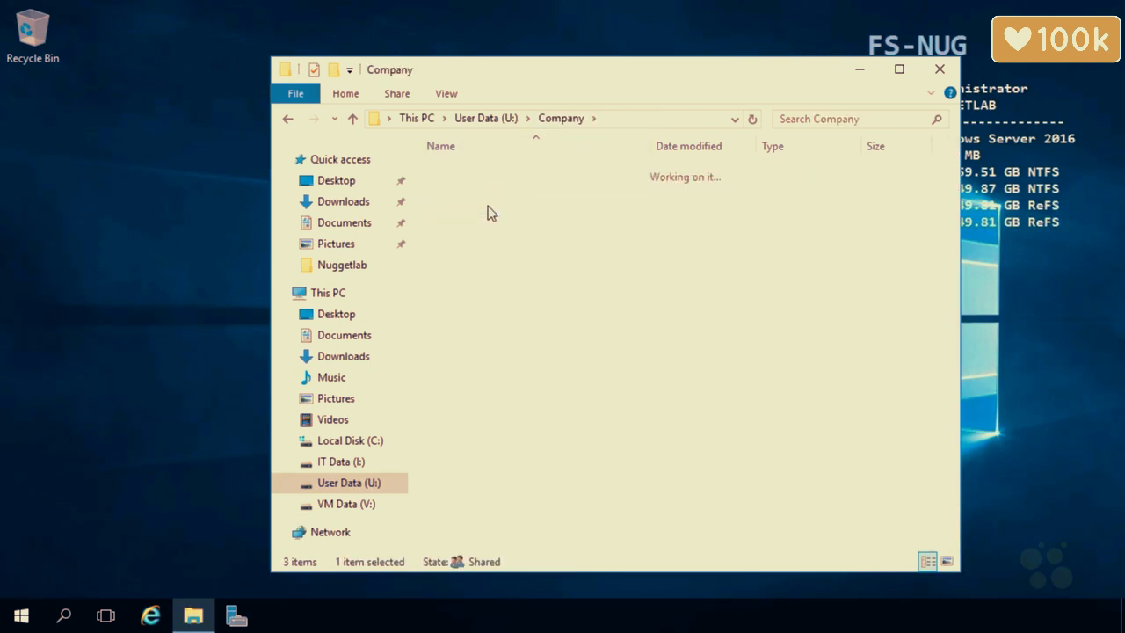
left_click(569, 120)
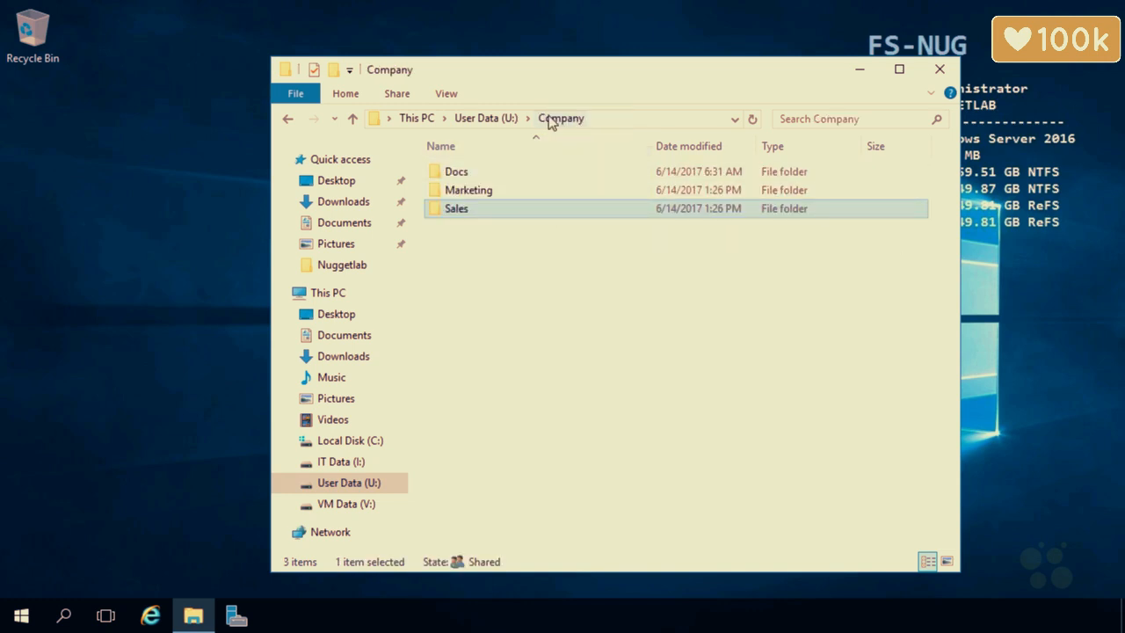
left_click(235, 615)
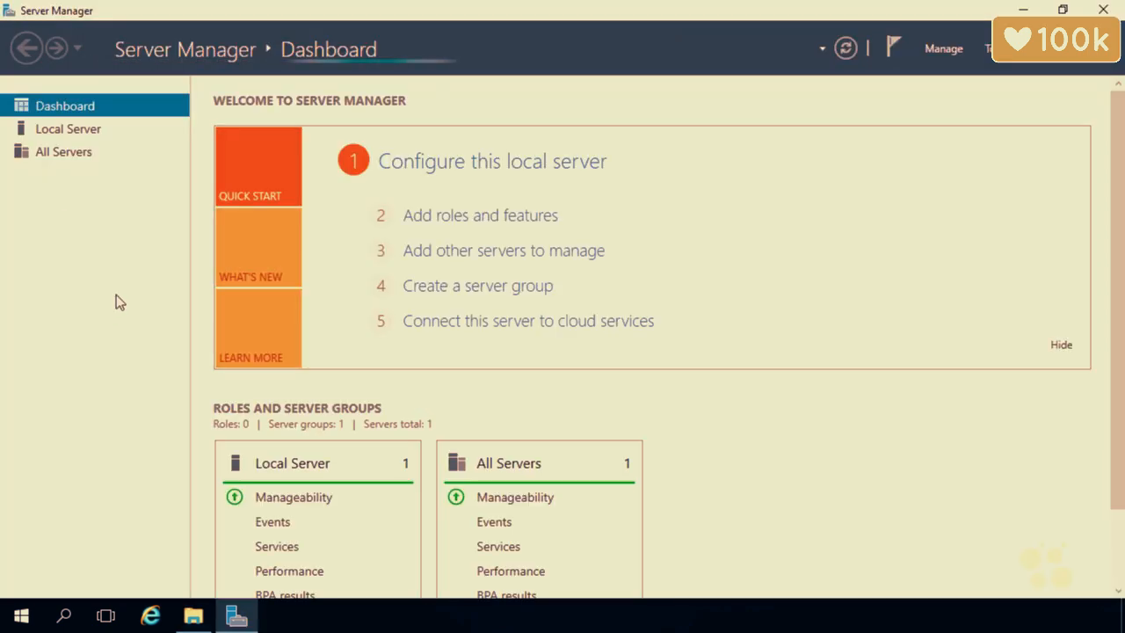
List the server's shares under File and Storage Services, inspecting the Software$ and VMs$ shares.
left_click(76, 179)
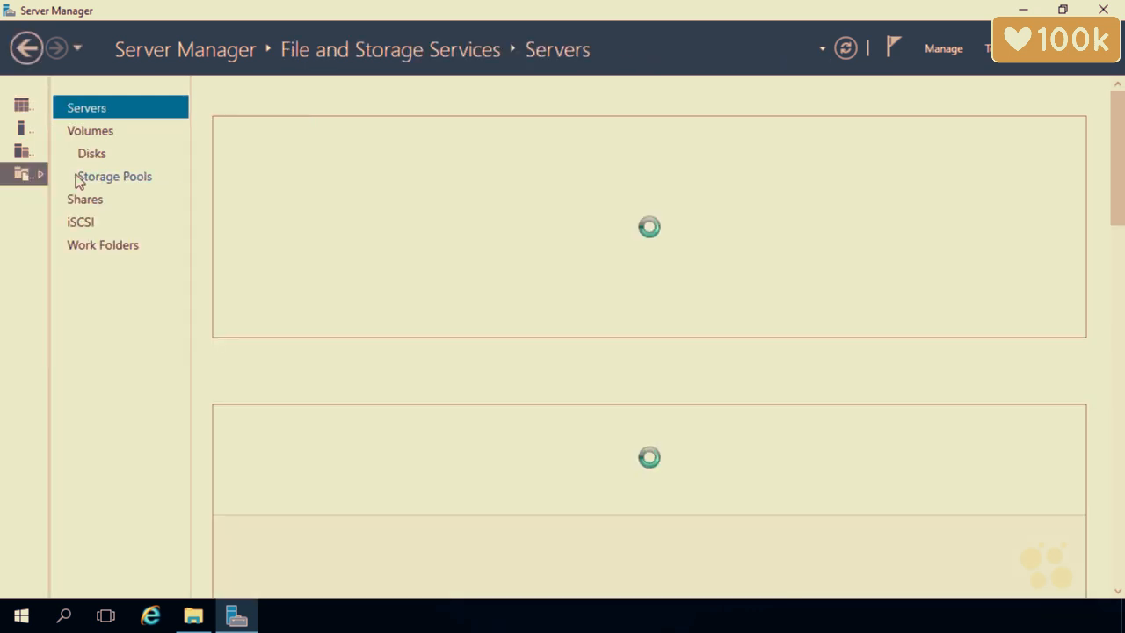
left_click(85, 208)
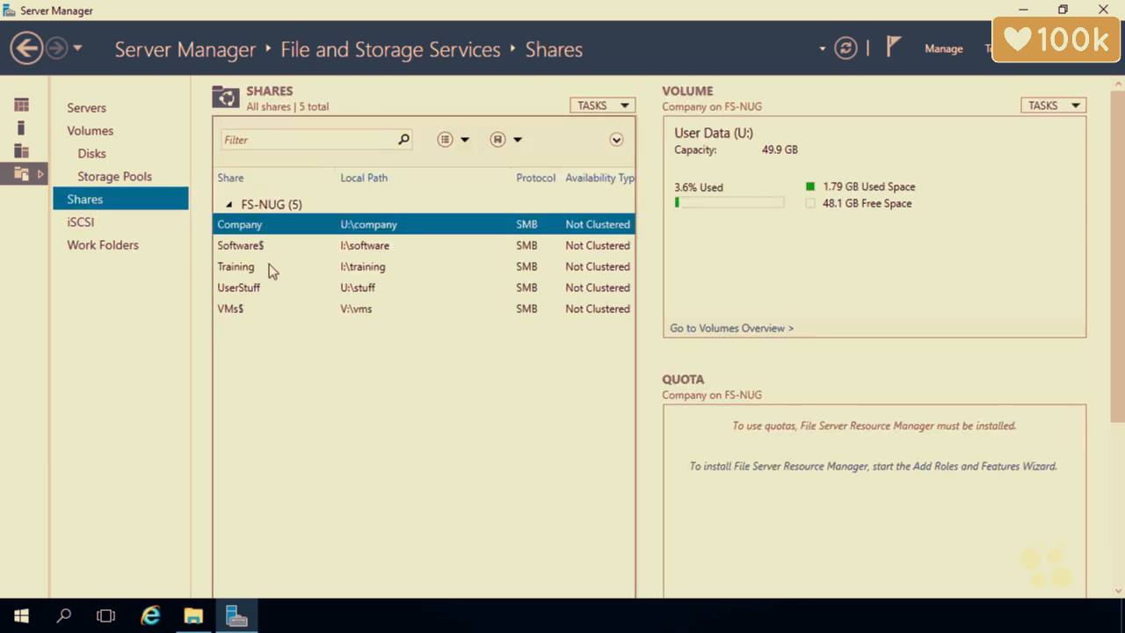
left_click(272, 250)
left_click(261, 308)
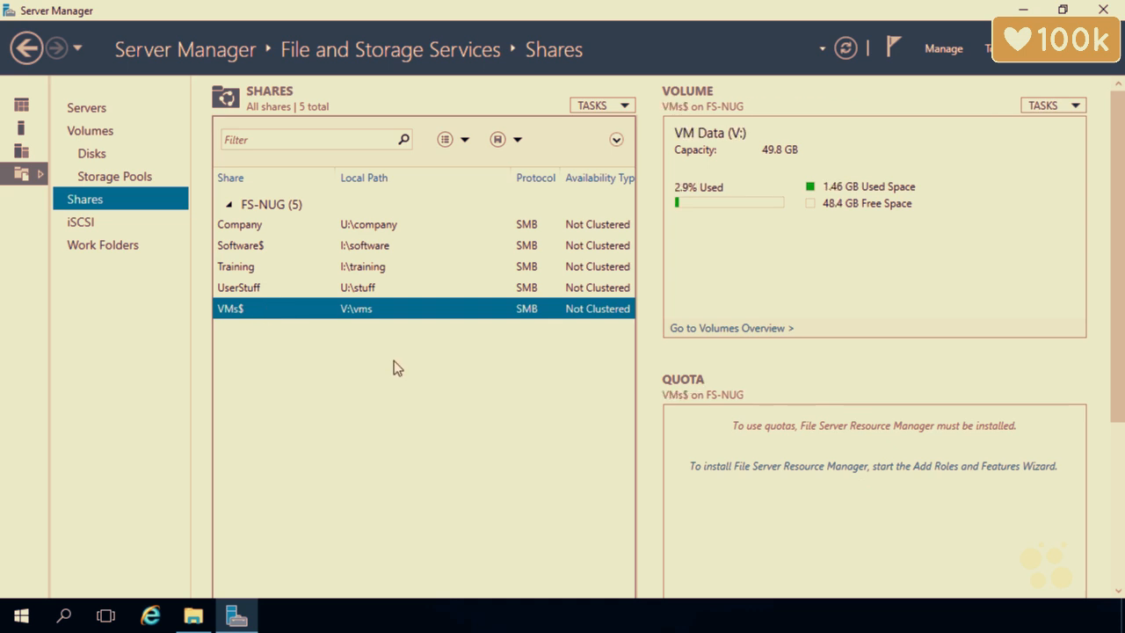
Review the Company share's permissions in its properties, then close them.
right_click(358, 230)
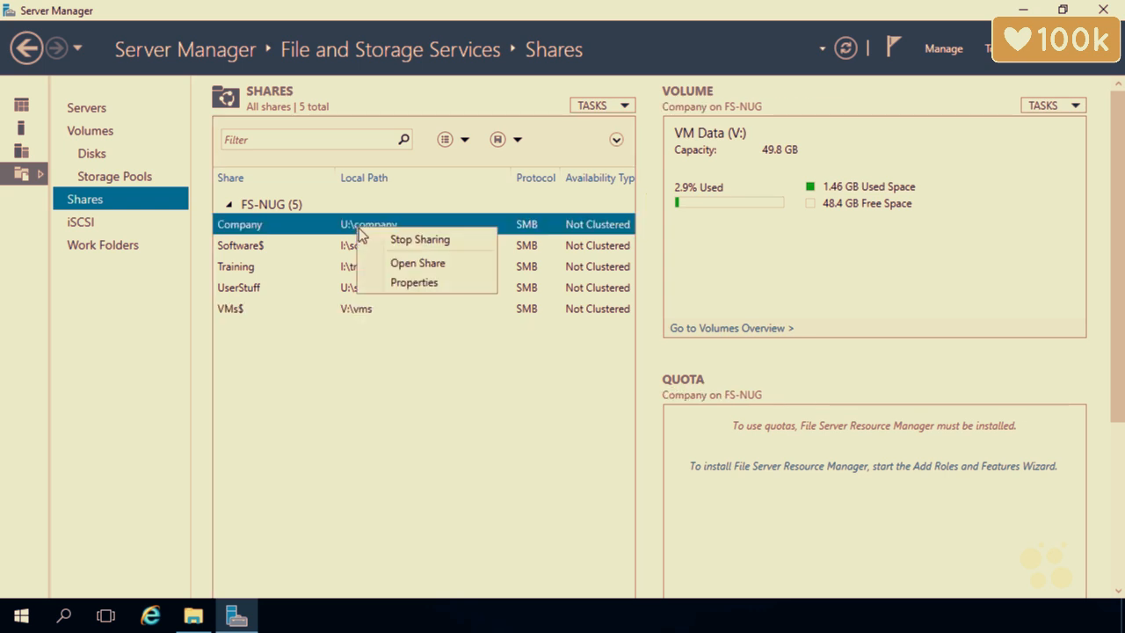
left_click(400, 284)
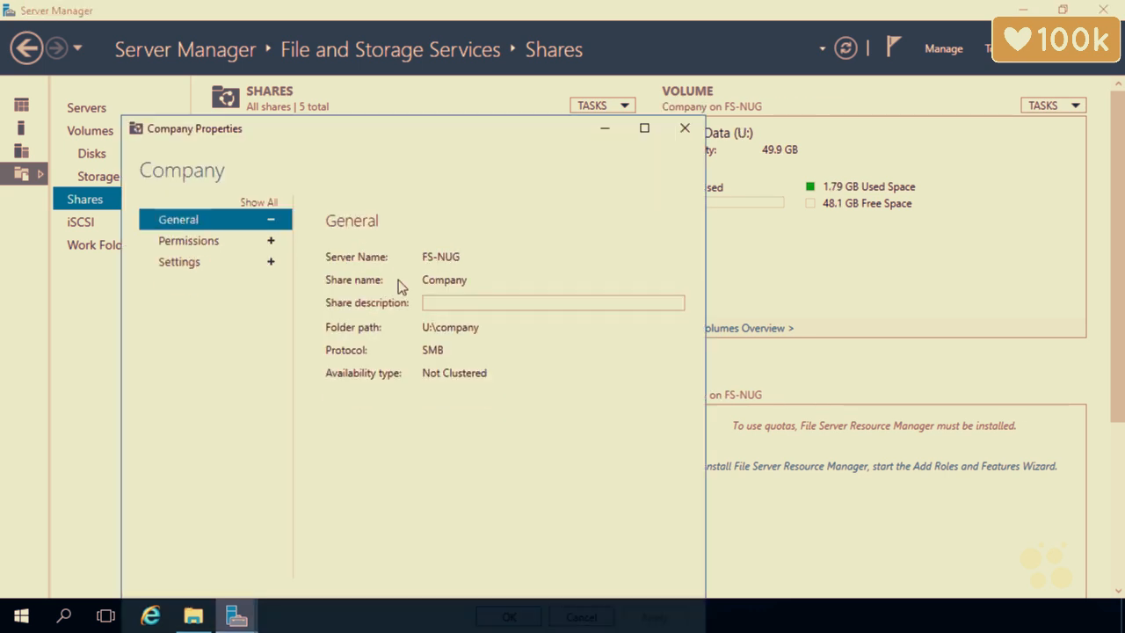
left_click(246, 248)
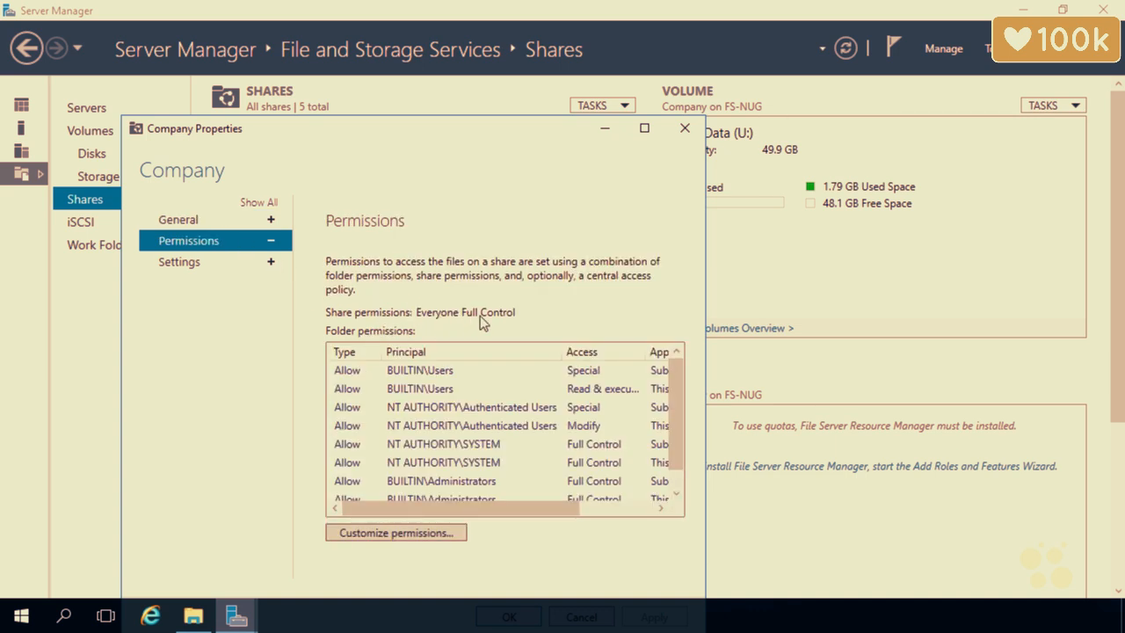
left_click(684, 132)
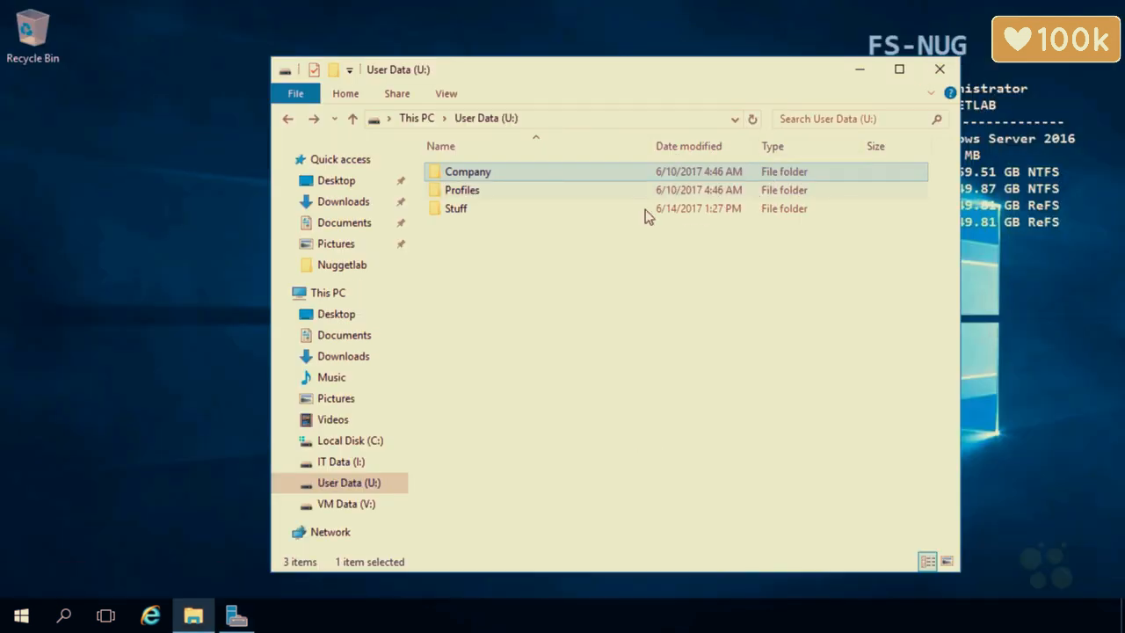
From This PC, open User Data (U:) properties' Security tab and click Edit for its permissions.
left_click(414, 118)
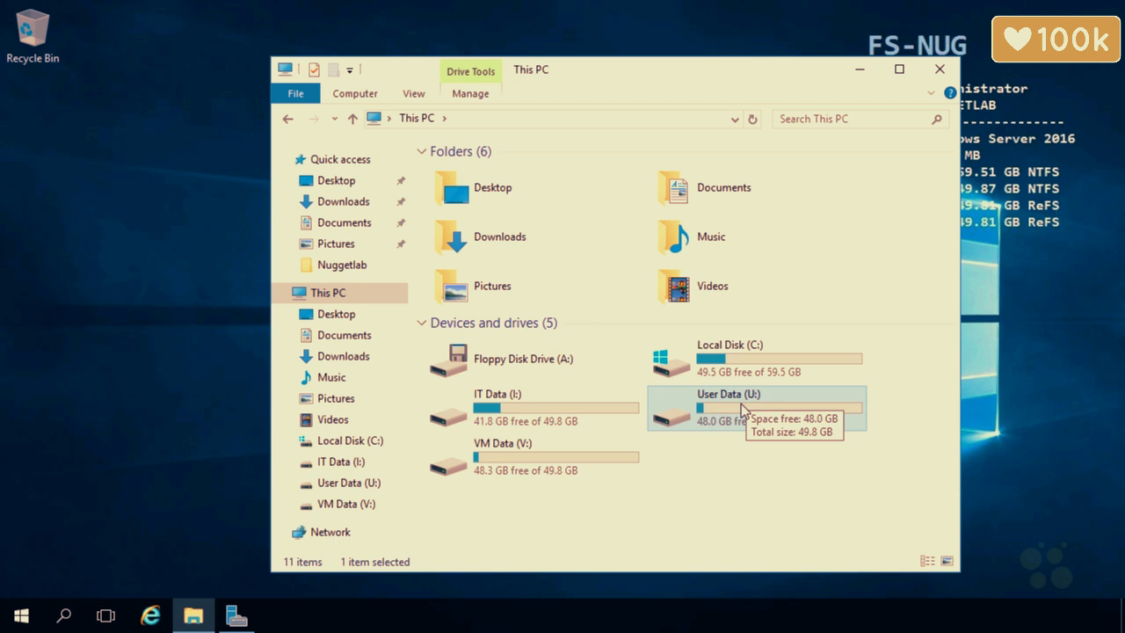
right_click(741, 403)
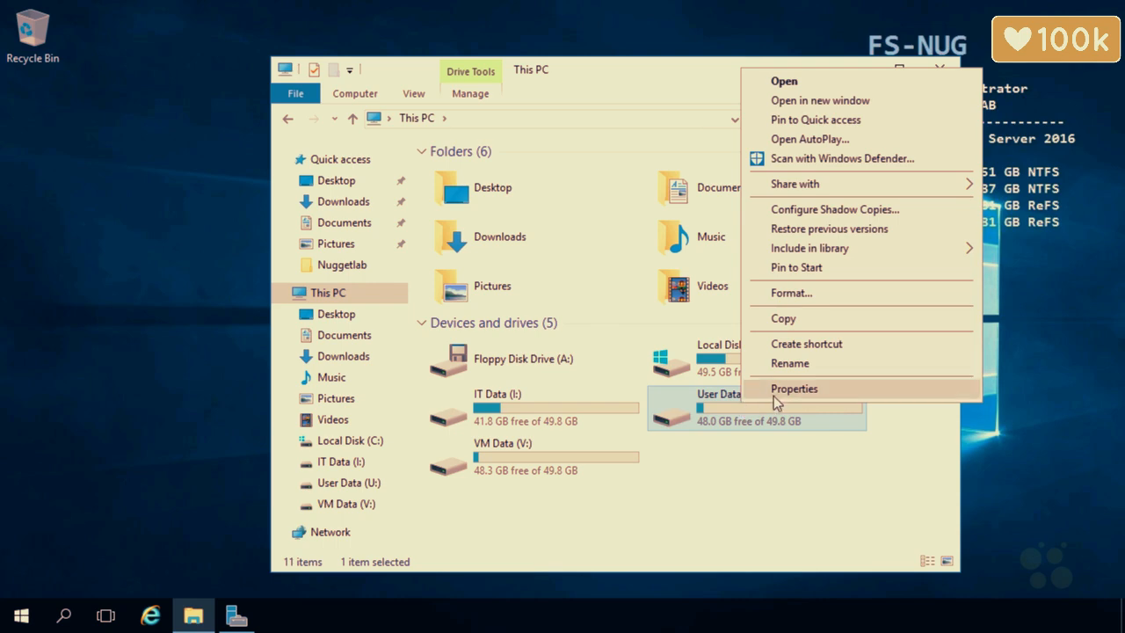
left_click(778, 391)
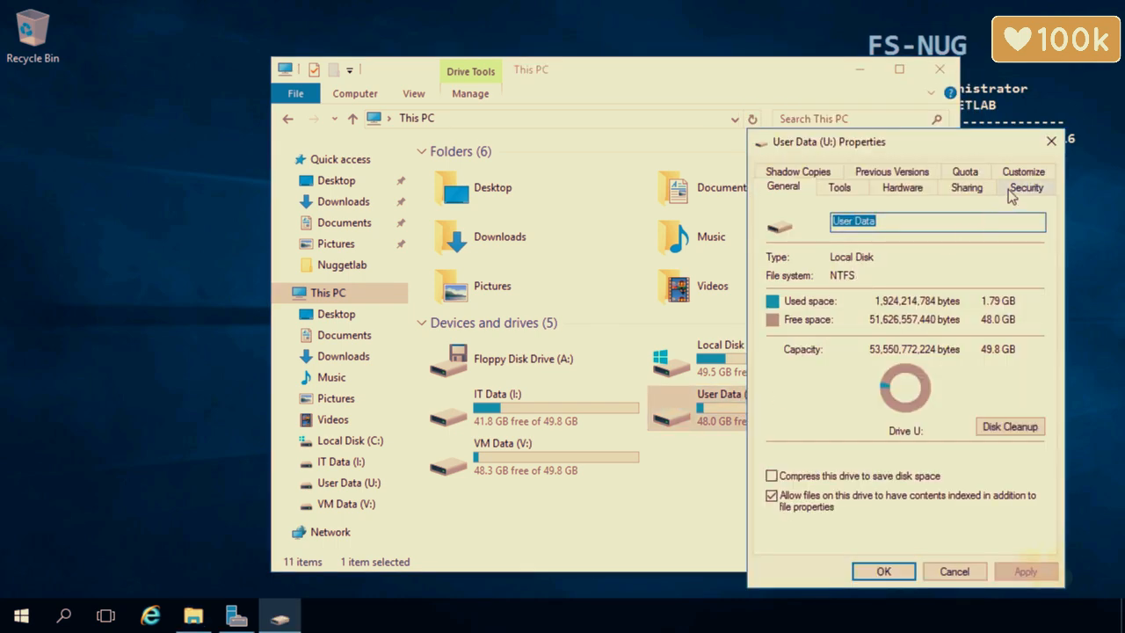
left_click(1020, 187)
left_click_drag(954, 143, 736, 100)
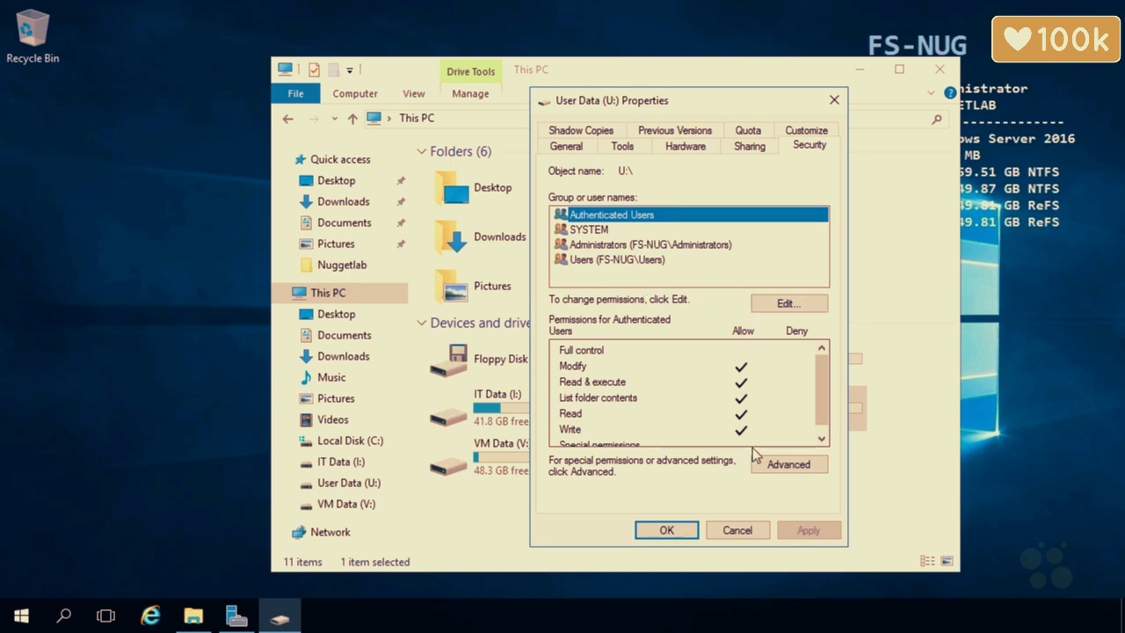
left_click(776, 303)
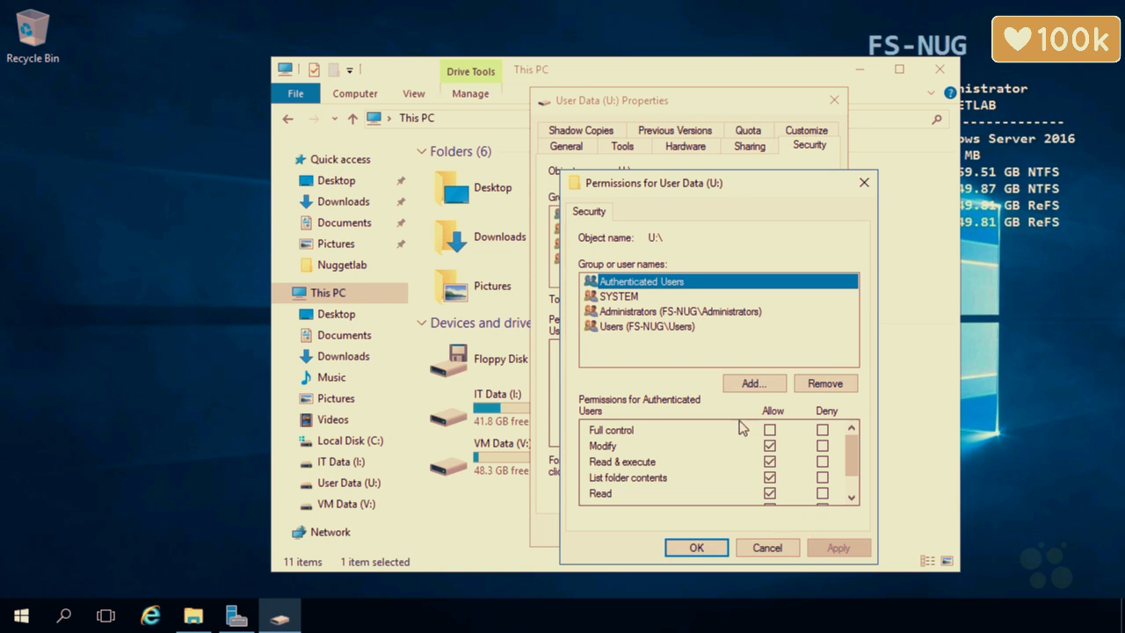
Review the SYSTEM, Administrators and Users permissions on U:, cancel, and open Advanced security.
left_click(653, 299)
left_click(652, 312)
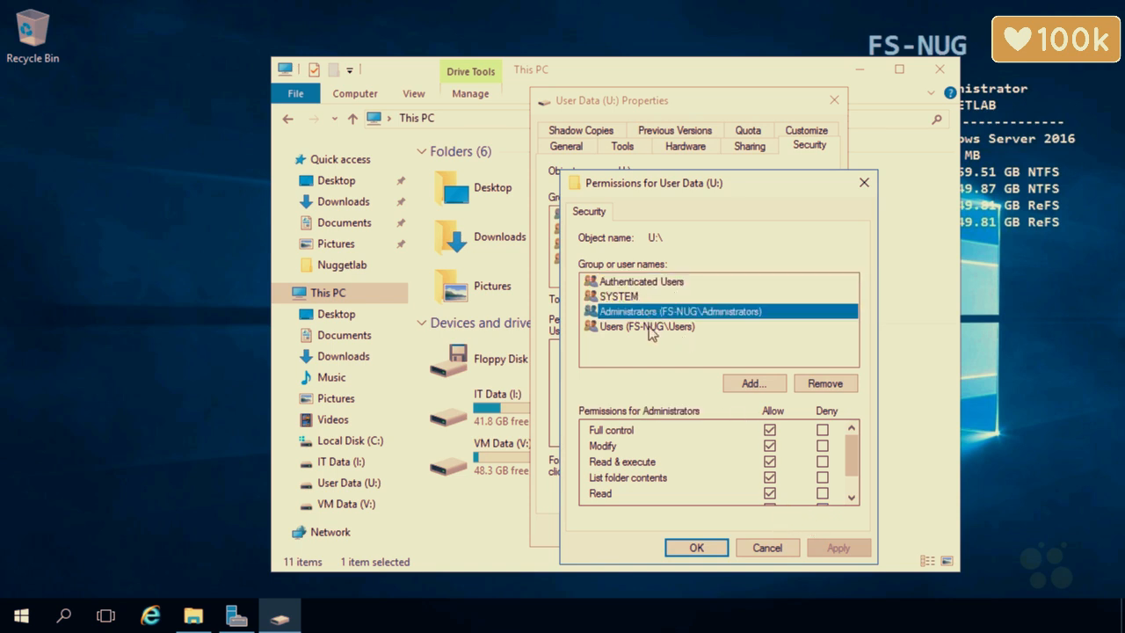
left_click(653, 327)
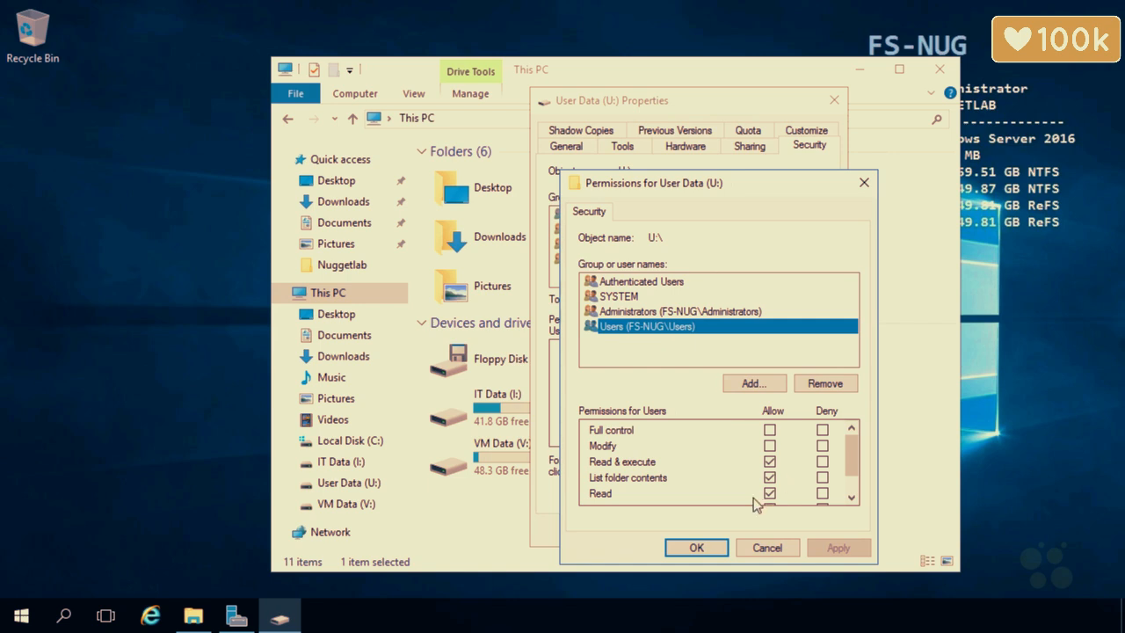
left_click(766, 545)
left_click(790, 471)
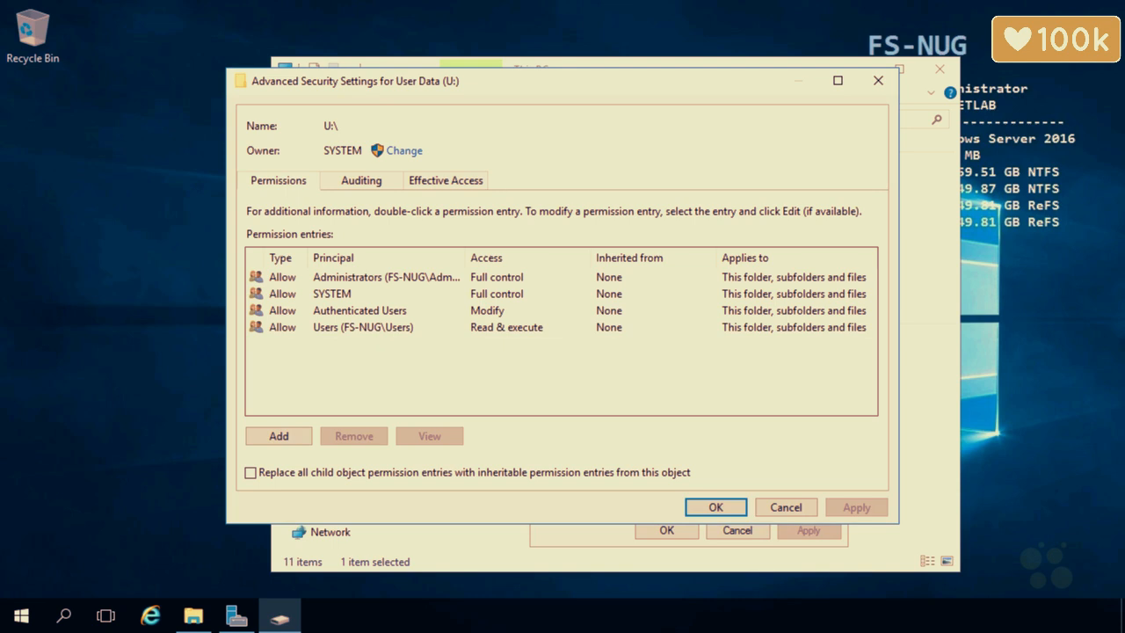
mouse_move(107, 220)
left_mouse_down()
mouse_move(112, 309)
mouse_move(152, 211)
mouse_move(111, 224)
mouse_move(79, 215)
mouse_move(121, 201)
left_mouse_up()
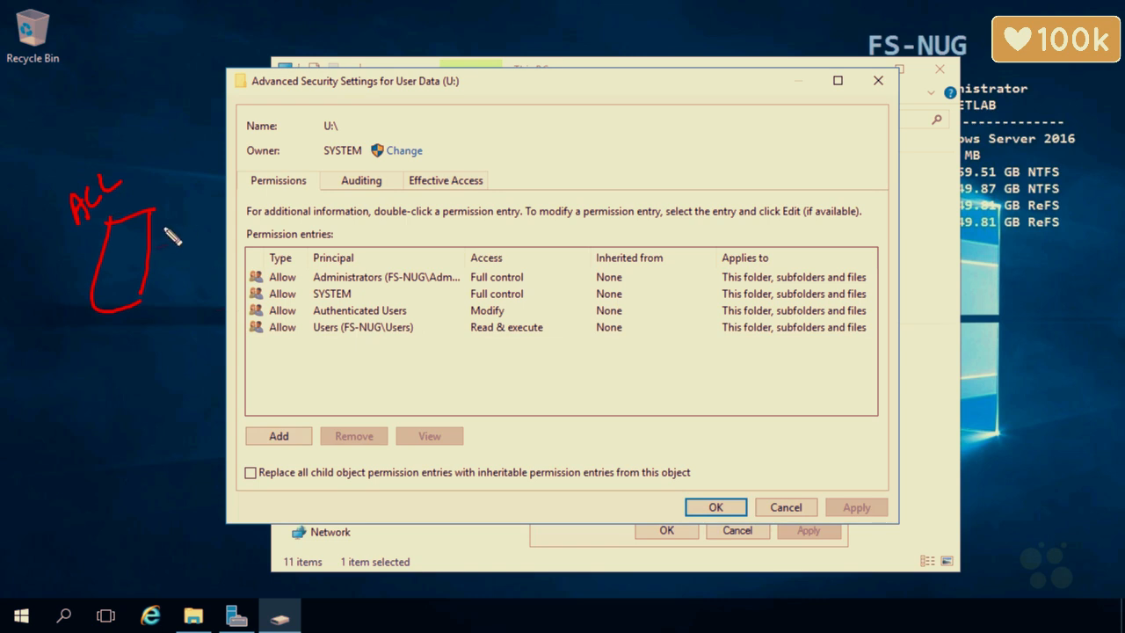
left_click_drag(169, 231, 220, 214)
mouse_move(114, 231)
left_mouse_down()
mouse_move(138, 229)
mouse_move(132, 259)
left_mouse_up()
mouse_move(109, 275)
left_mouse_down()
mouse_move(128, 271)
mouse_move(126, 281)
left_mouse_up()
left_click_drag(105, 298, 116, 296)
mouse_move(66, 368)
left_mouse_down()
mouse_move(69, 348)
mouse_move(83, 364)
left_mouse_up()
left_click_drag(67, 360, 81, 356)
left_click_drag(90, 345, 114, 355)
mouse_move(157, 255)
left_mouse_down()
mouse_move(230, 276)
mouse_move(230, 294)
left_mouse_up()
left_click_drag(141, 292, 230, 310)
left_click_drag(140, 305, 209, 337)
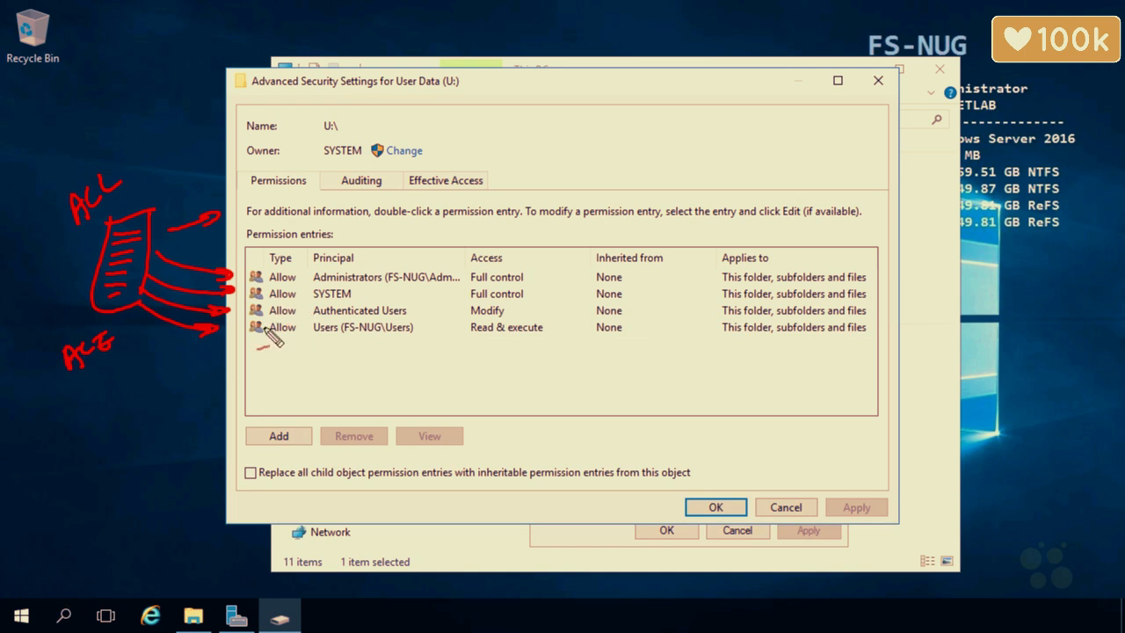
mouse_move(380, 234)
left_mouse_down()
mouse_move(369, 249)
mouse_move(392, 254)
mouse_move(371, 267)
mouse_move(388, 263)
left_mouse_up()
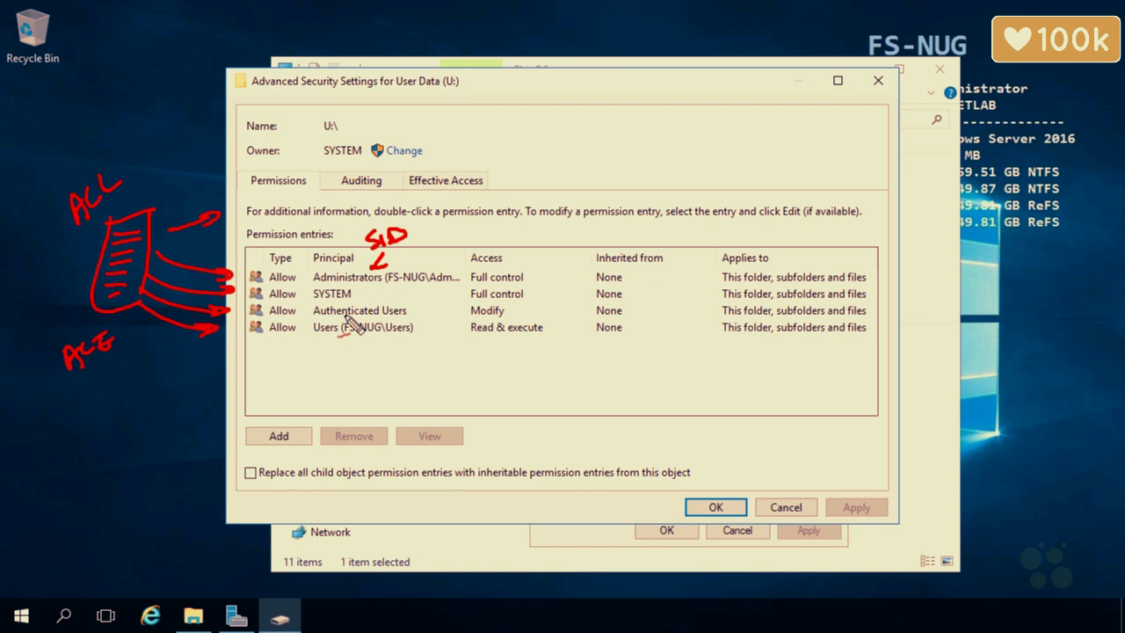
key("ctrl+z")
left_click_drag(290, 256, 262, 261)
key("ctrl+z")
key("Escape")
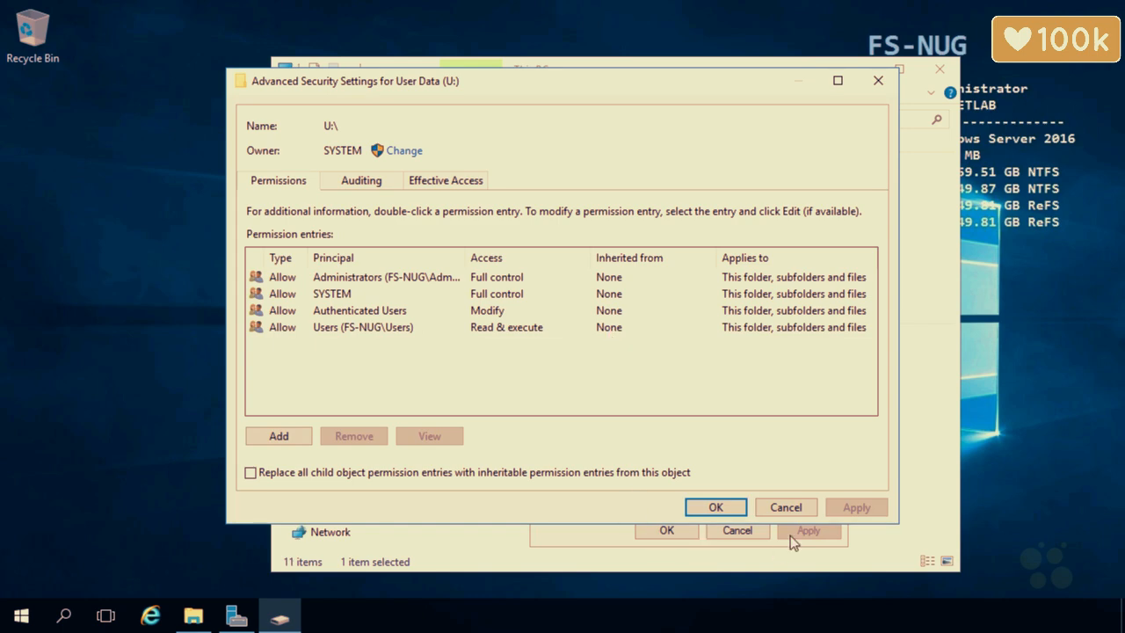
Close the drive dialogs, open U:, and bring up the Company folder's Advanced security settings.
left_click(761, 508)
left_click(747, 532)
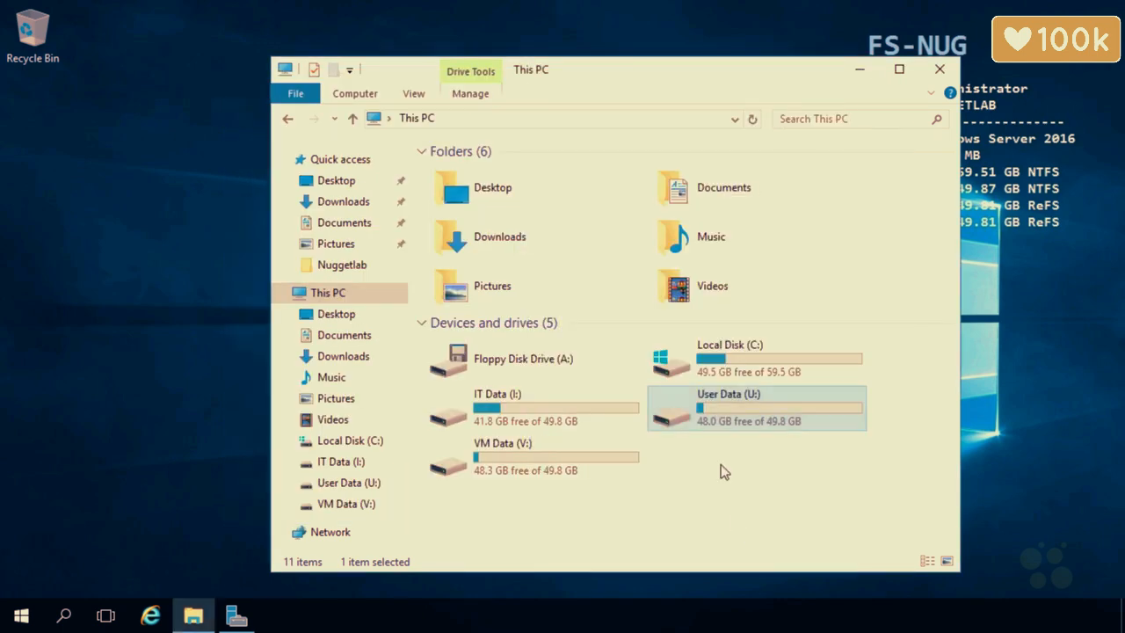
double_click(758, 419)
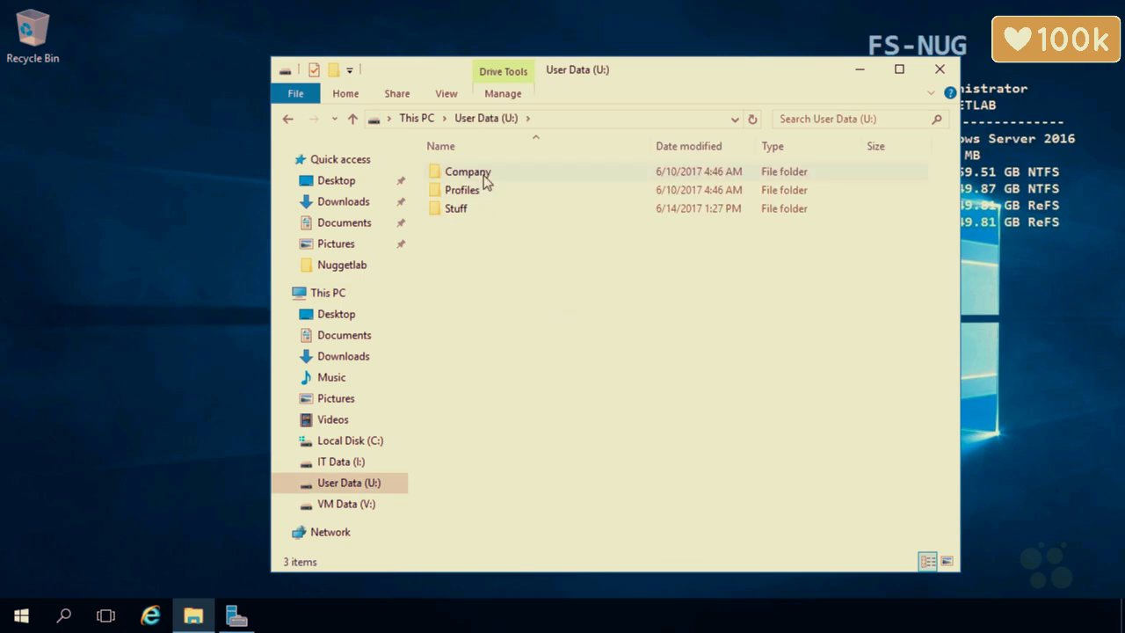
right_click(486, 178)
left_click(548, 487)
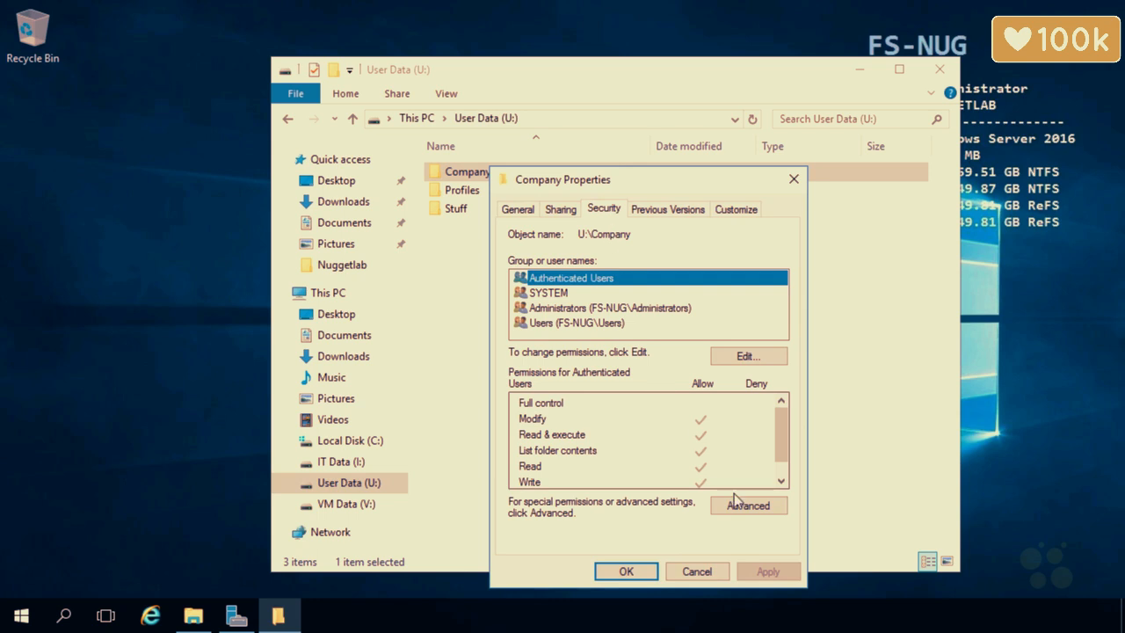
left_click(743, 506)
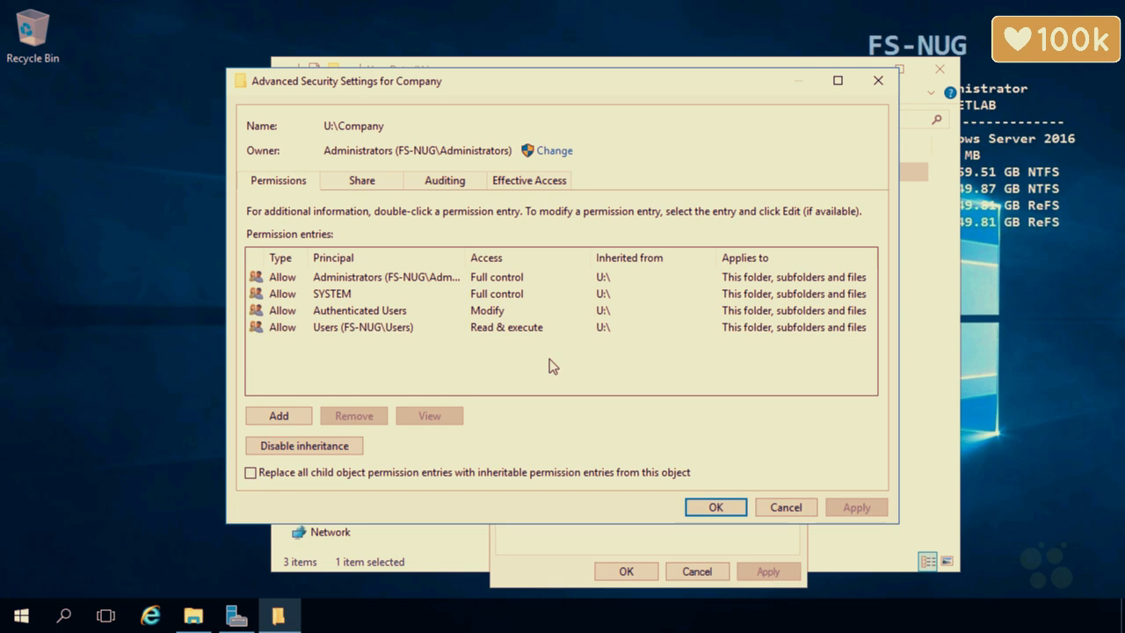
Add a Company permission entry for the Human group as Allow on folder, subfolders and files.
left_click(283, 417)
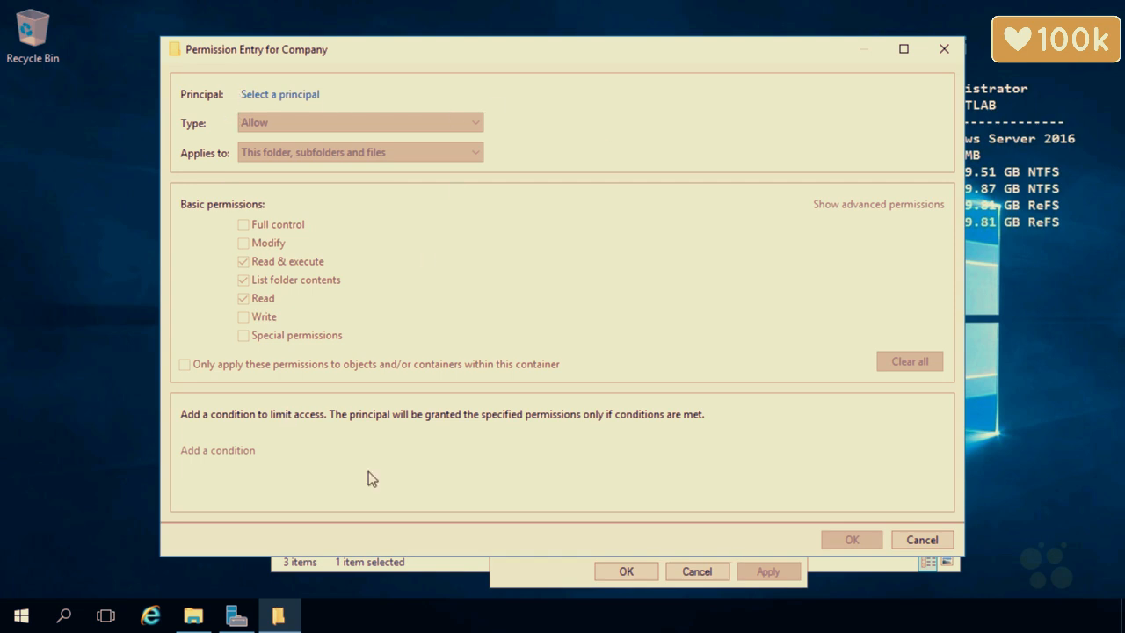
left_click(304, 95)
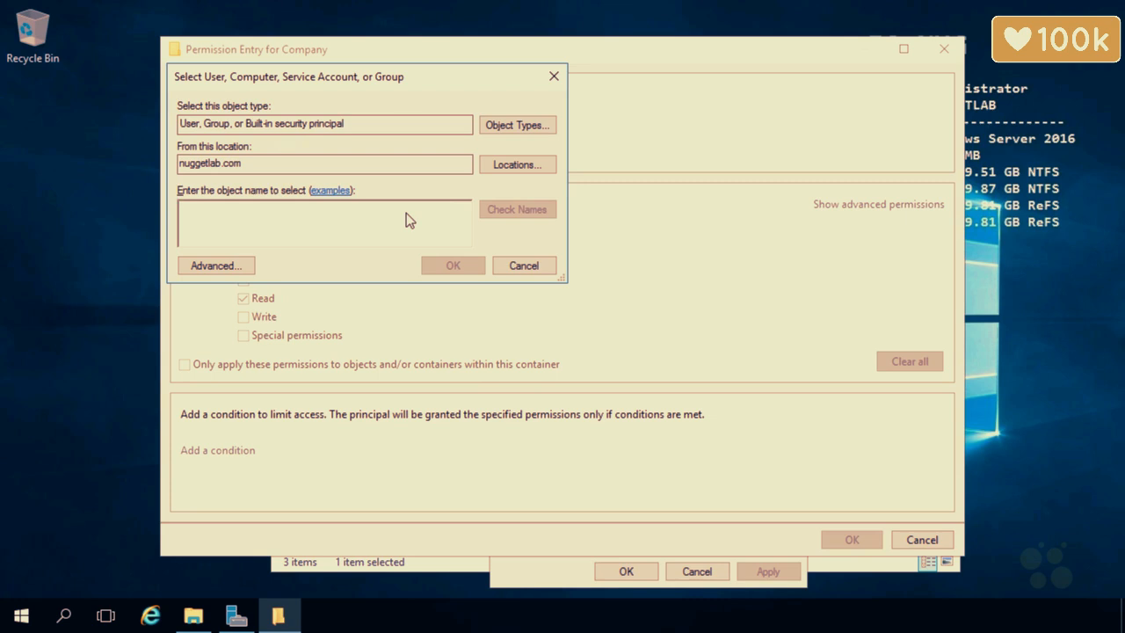
type("human")
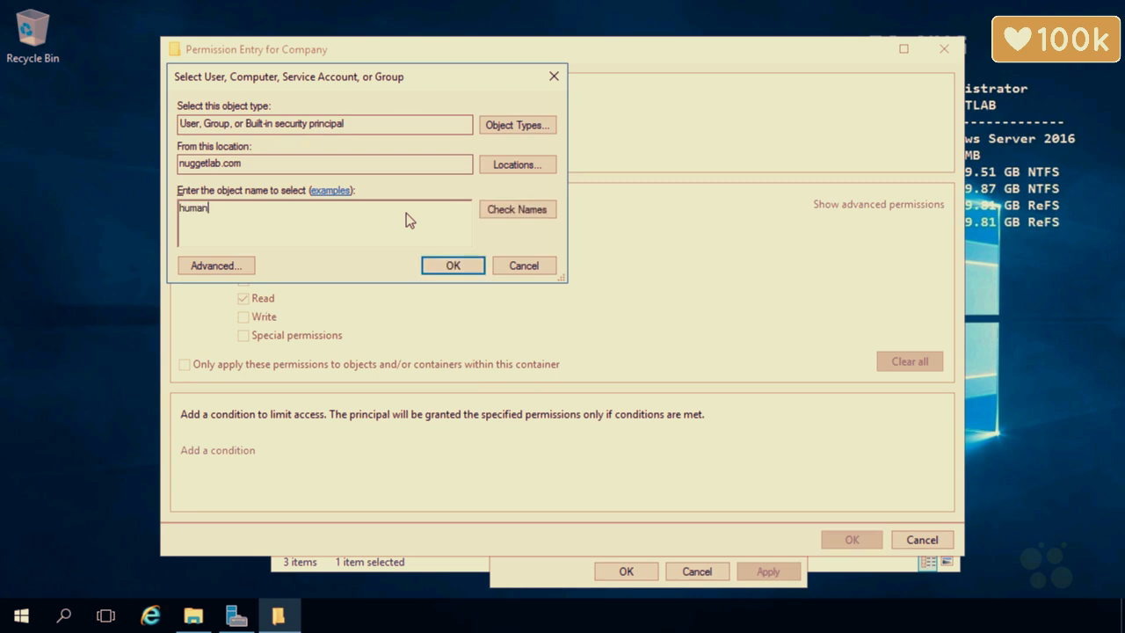
left_click(489, 209)
left_click(429, 265)
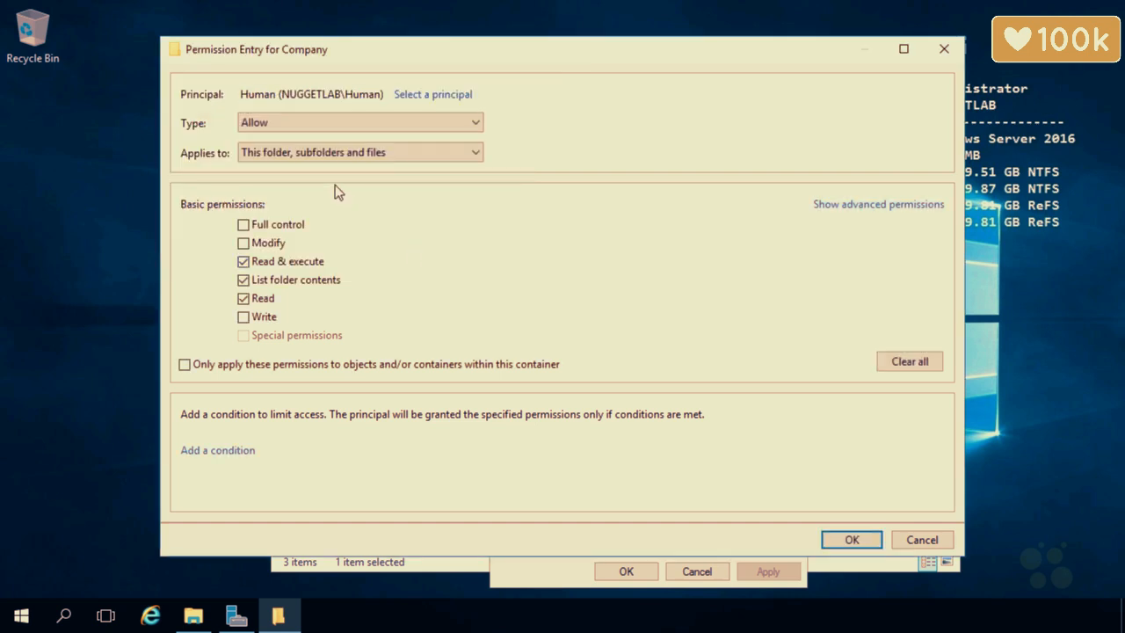
left_click(308, 127)
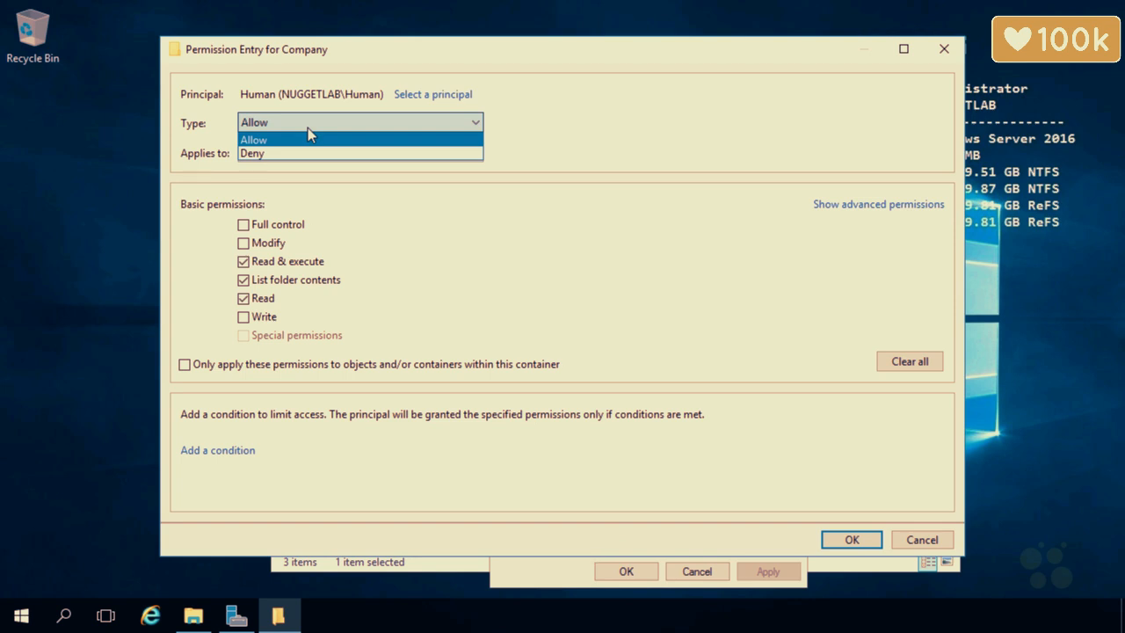
left_click(308, 130)
left_click(308, 154)
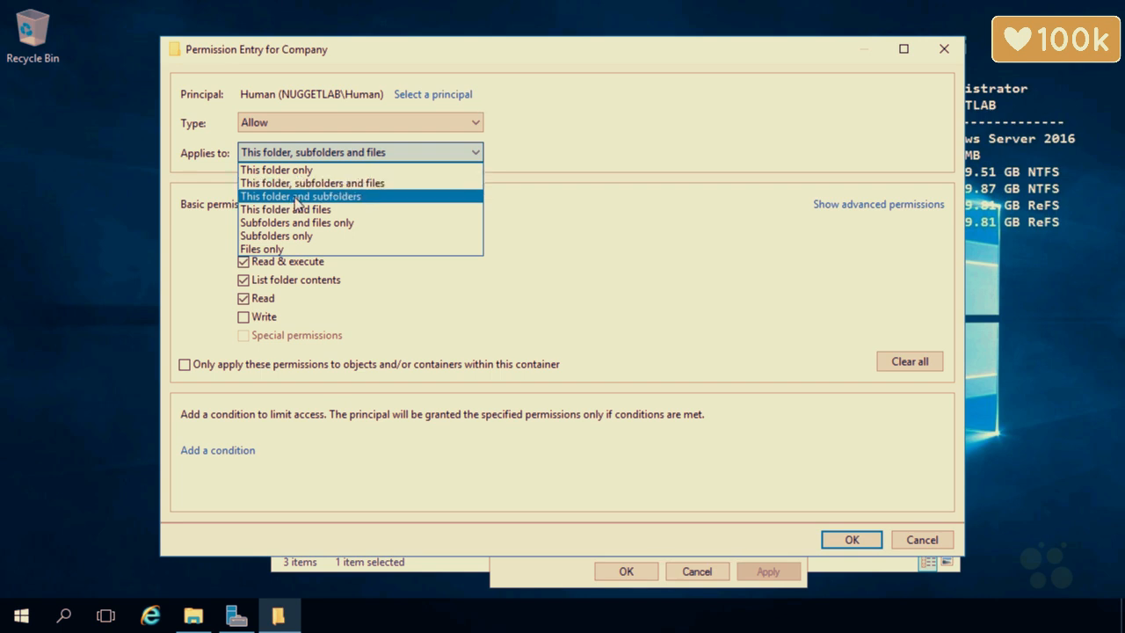
left_click(407, 298)
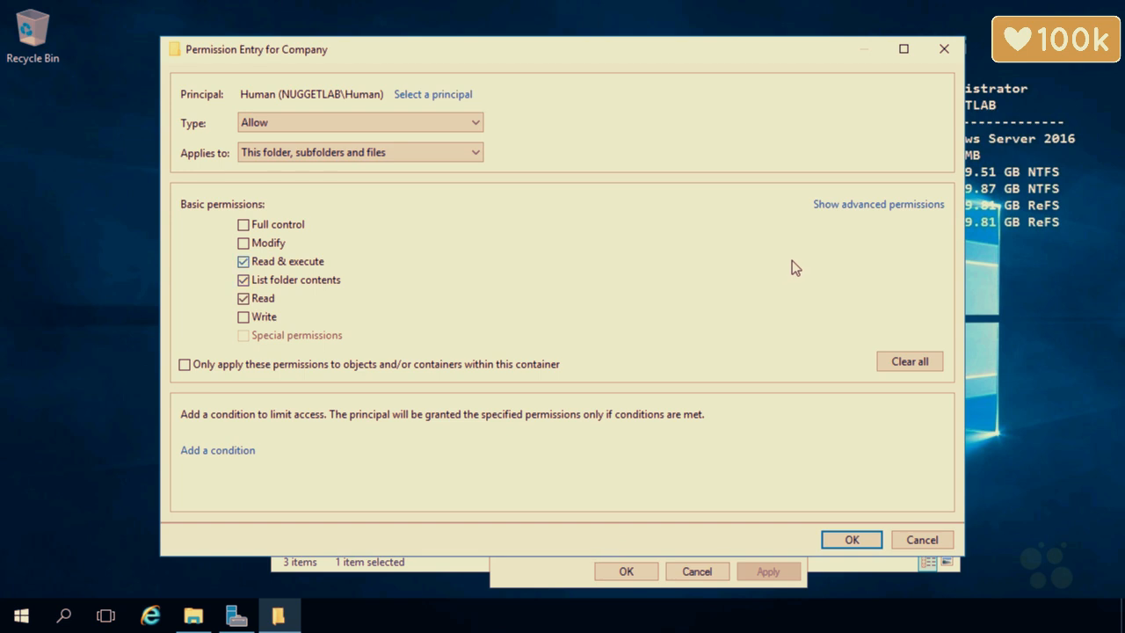
Give the Human entry Read and Write, plus the Delete subfolders and files advanced right.
left_click(836, 207)
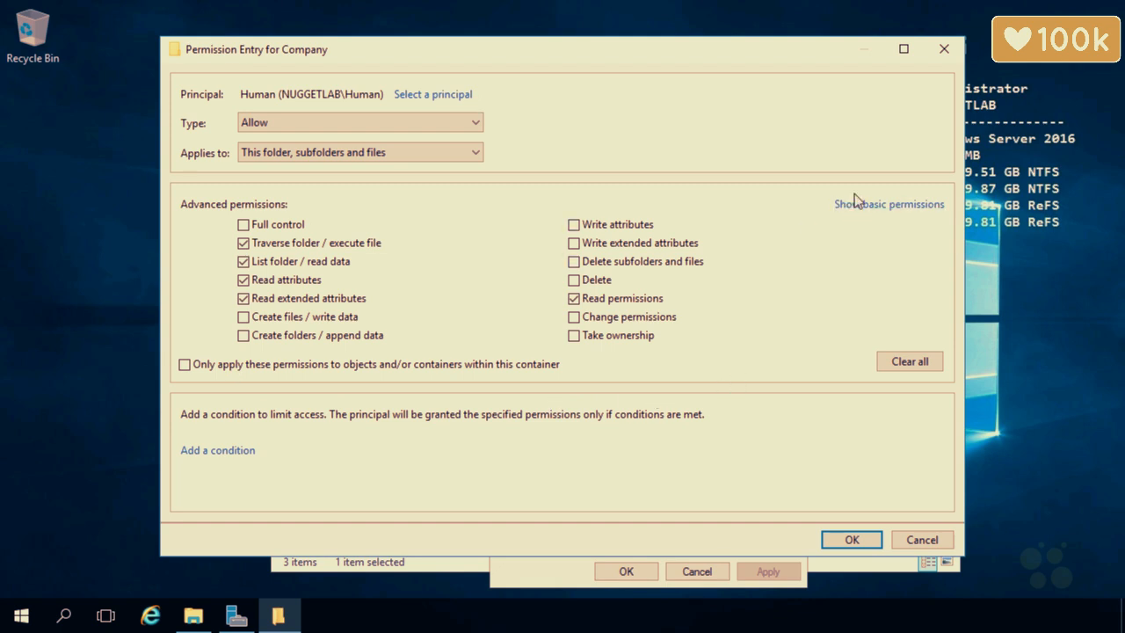
left_click(855, 204)
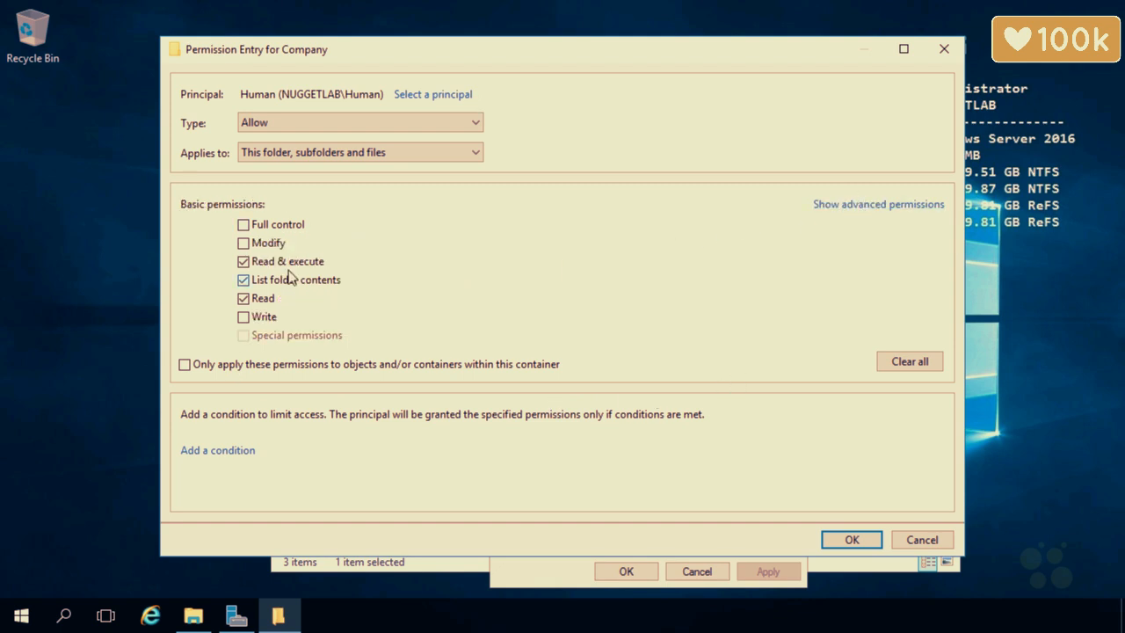
left_click(244, 280)
left_click(870, 205)
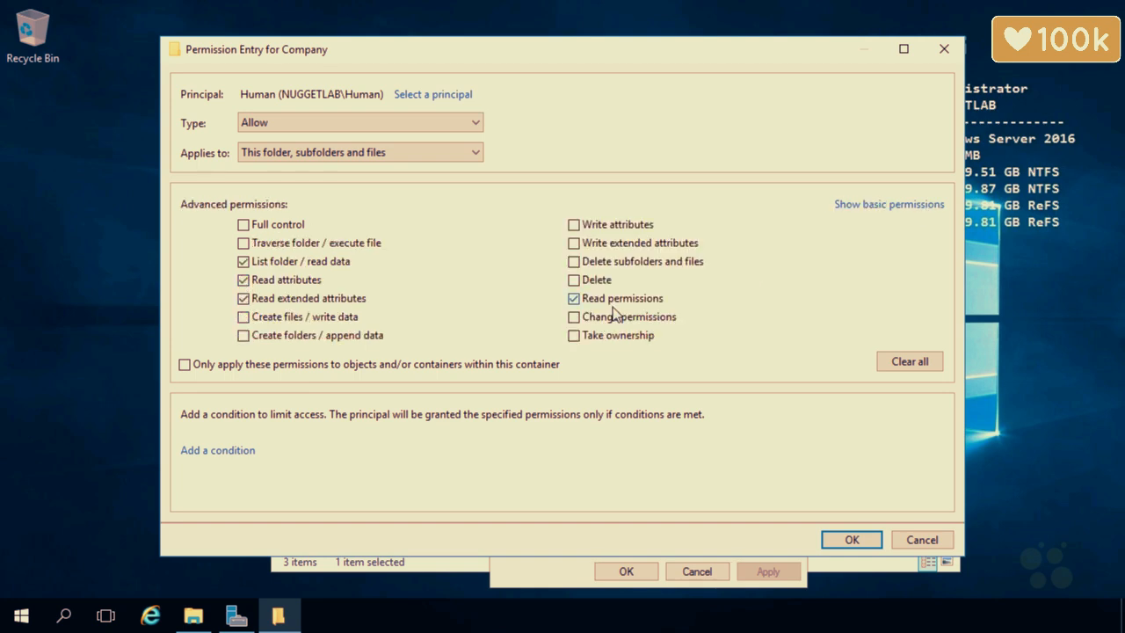
left_click(919, 206)
left_click(245, 301)
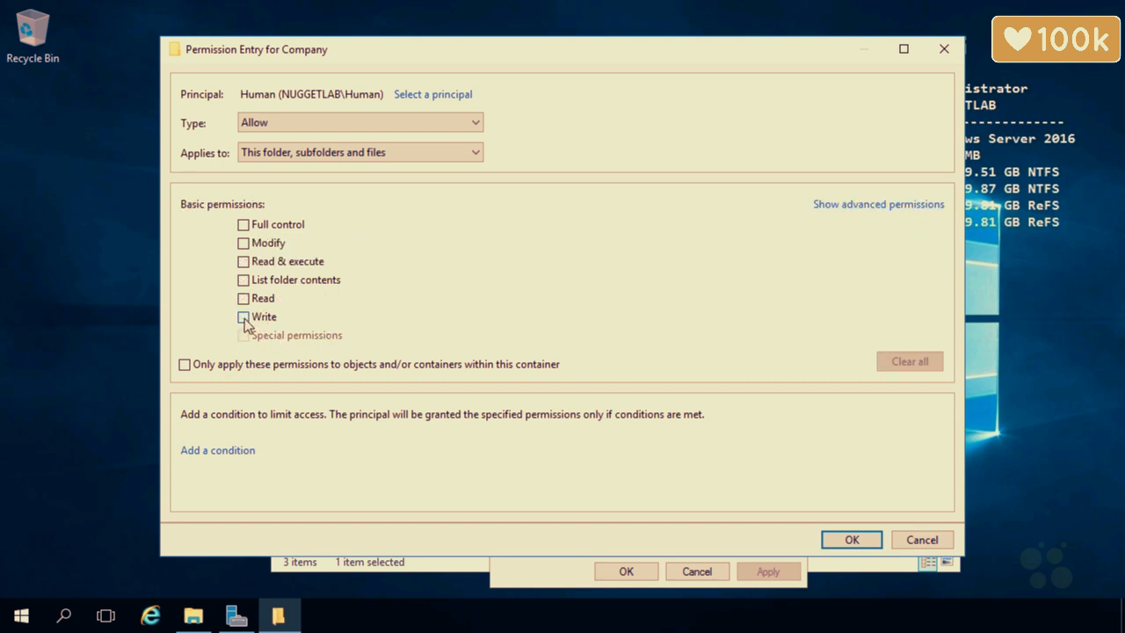
left_click(244, 317)
left_click(880, 205)
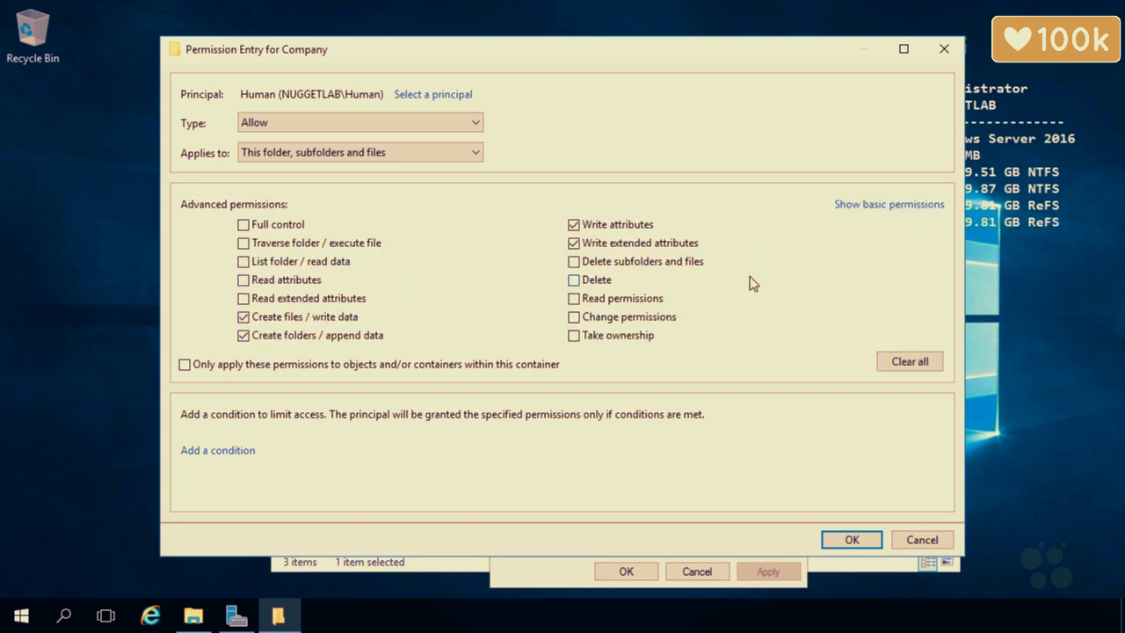
left_click(842, 205)
left_click(244, 299)
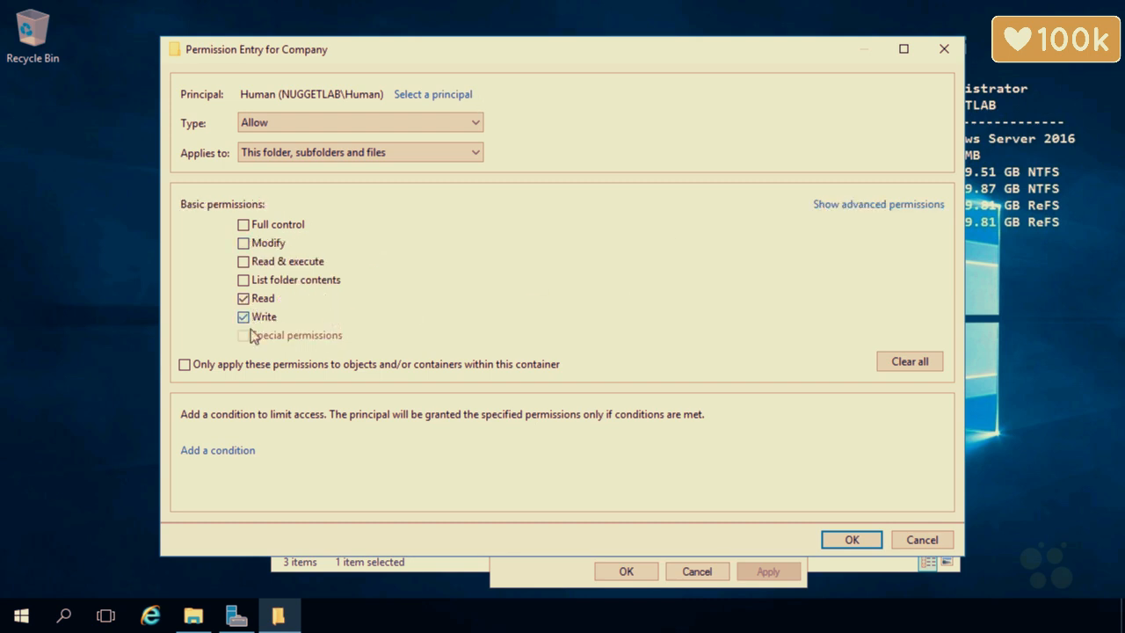
left_click(847, 208)
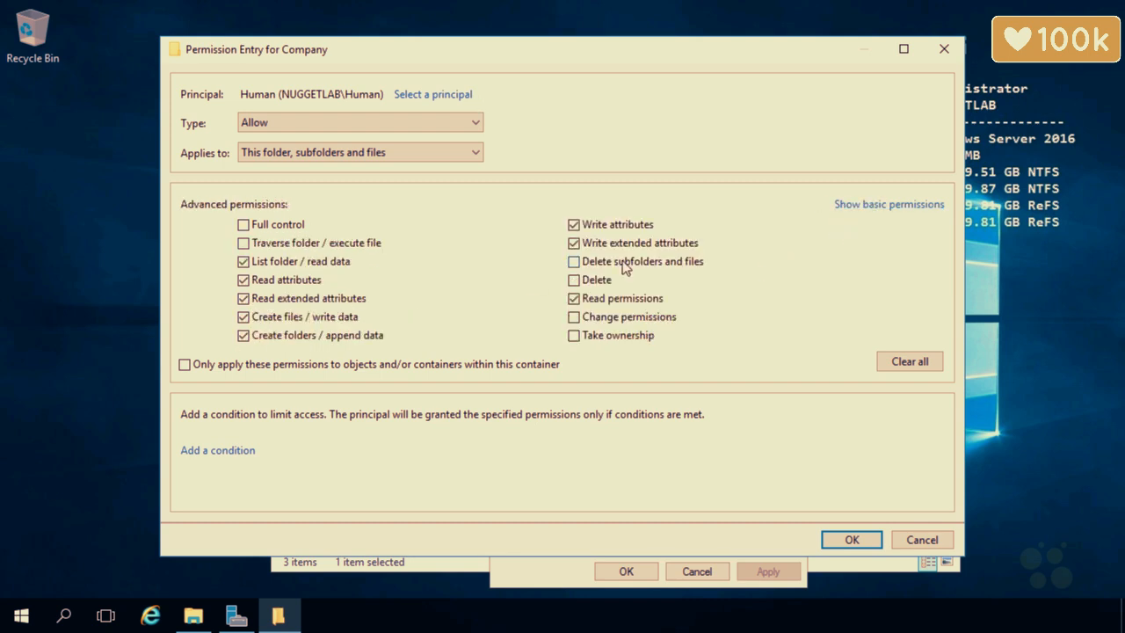
left_click(574, 262)
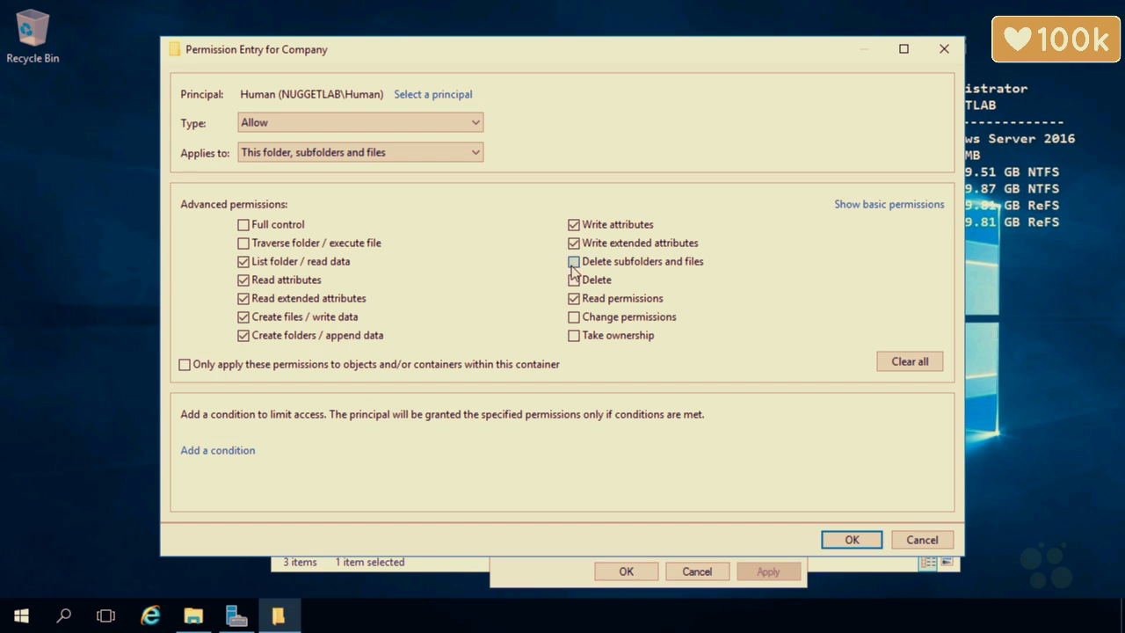
left_click(848, 206)
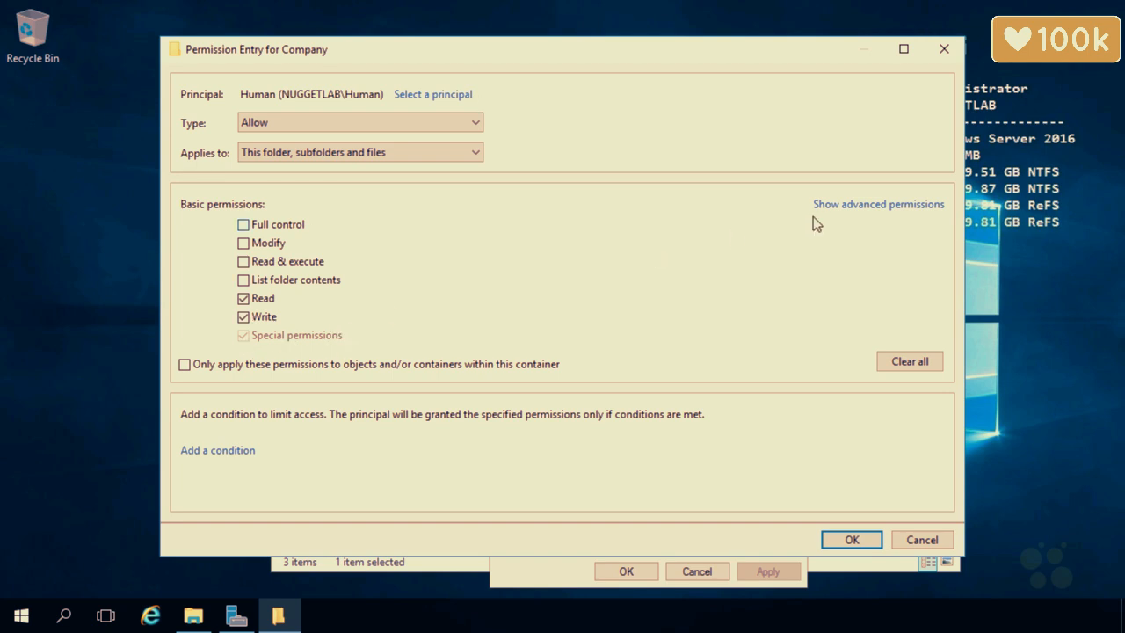
Show the detailed advanced permissions of the Human group's Company entry.
left_click(842, 205)
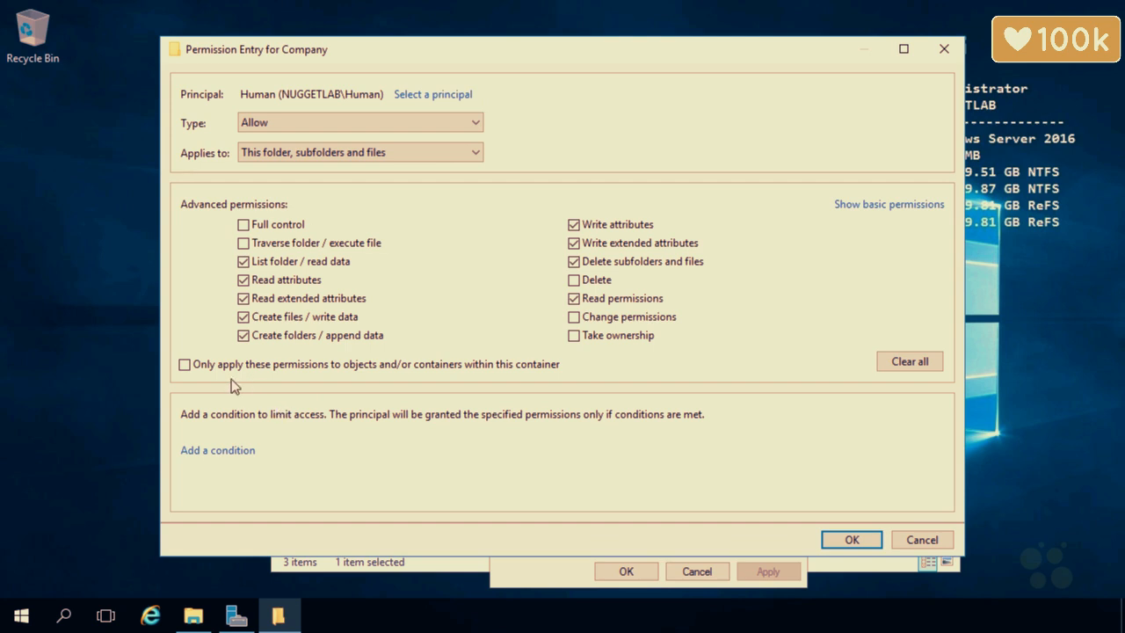
Keep the Human entry on folder, subfolders and files with 'only apply within container' unchecked, and save it.
left_click(183, 365)
left_click(337, 564)
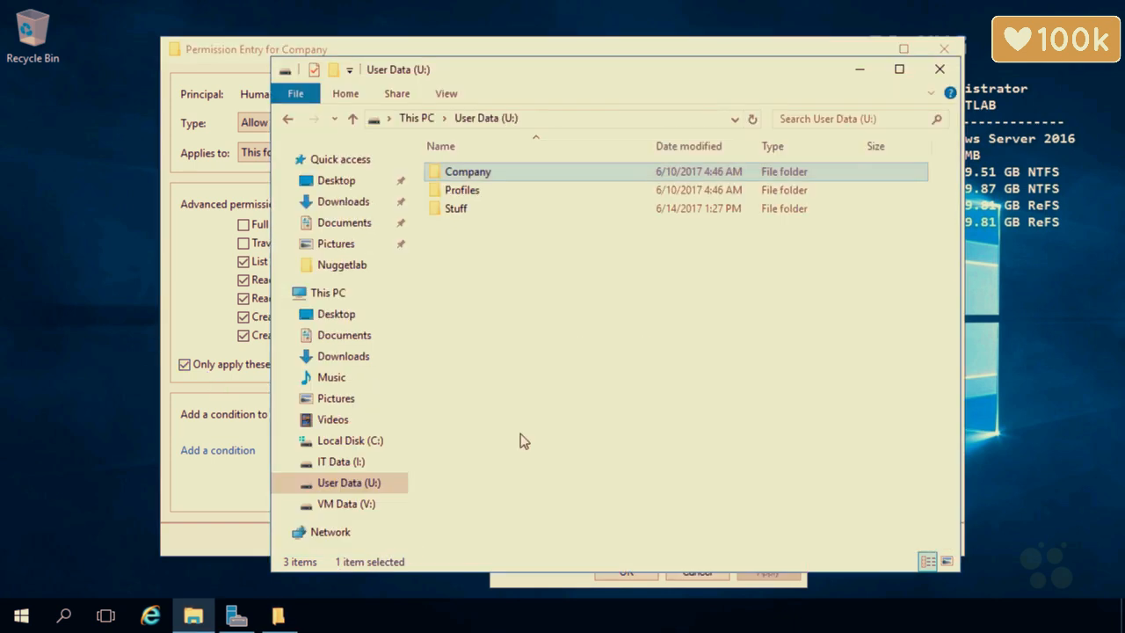
double_click(469, 173)
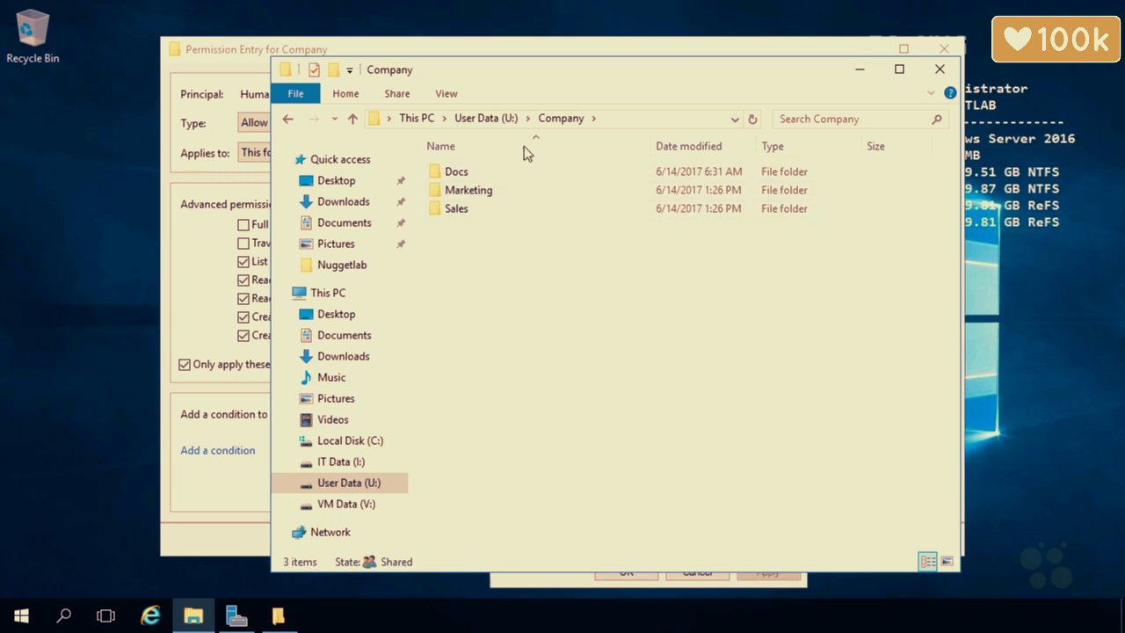
left_click(233, 129)
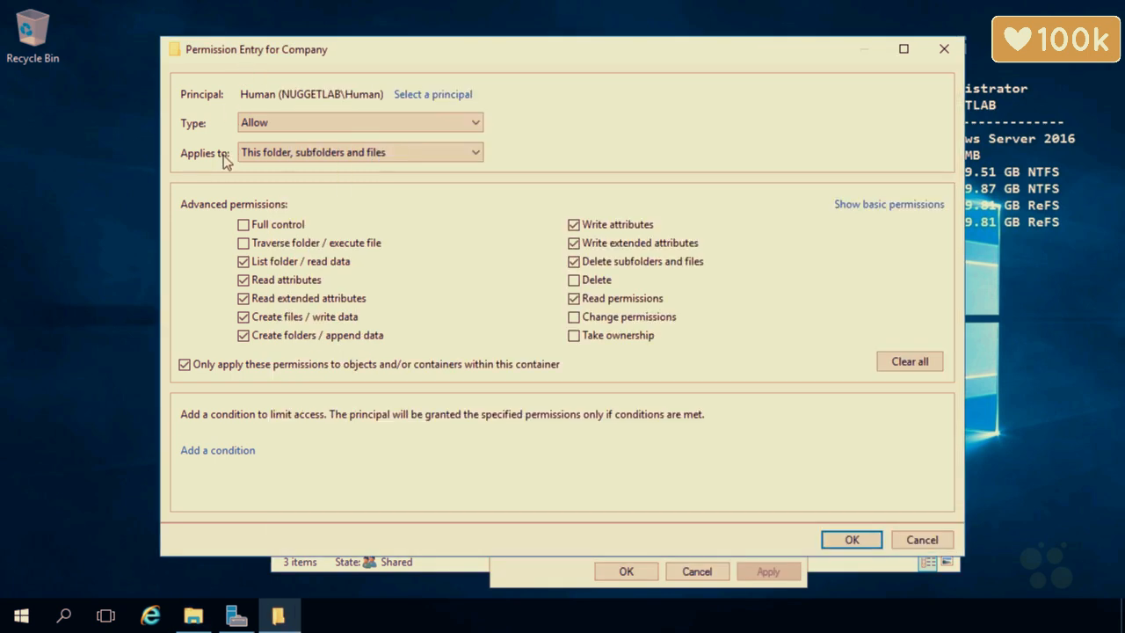
left_click(184, 364)
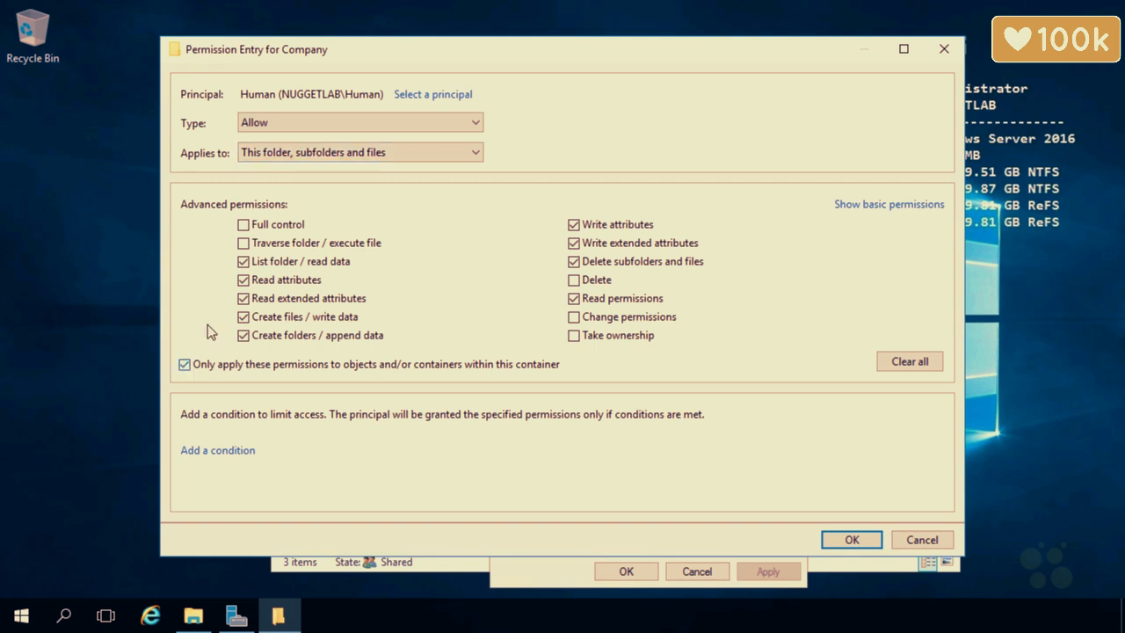
left_click(356, 155)
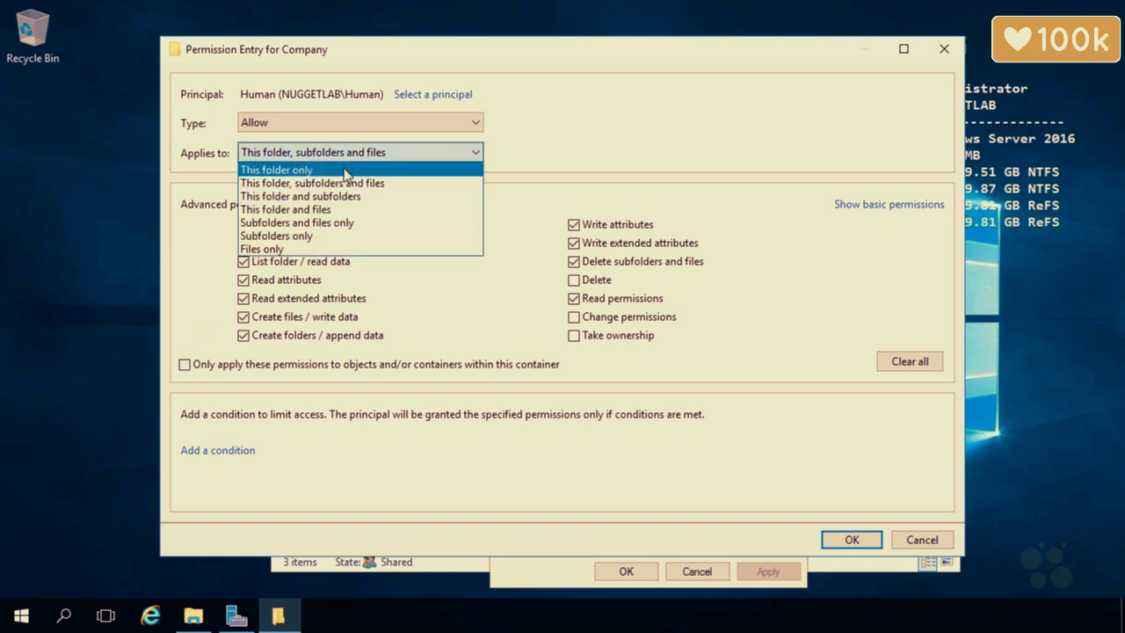
left_click(347, 172)
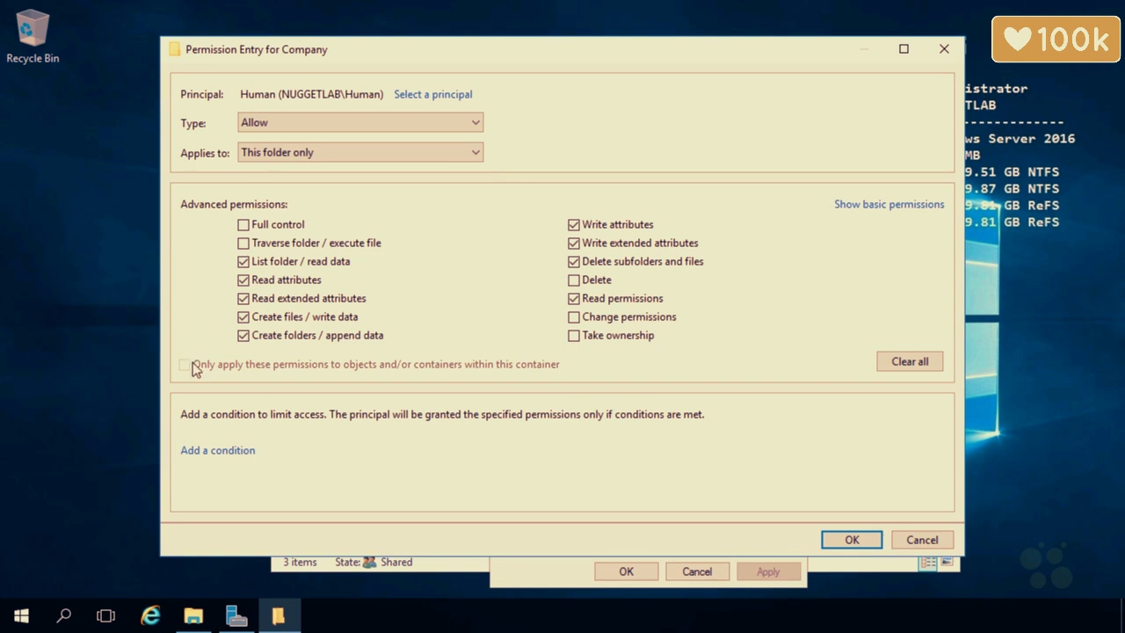
left_click(362, 154)
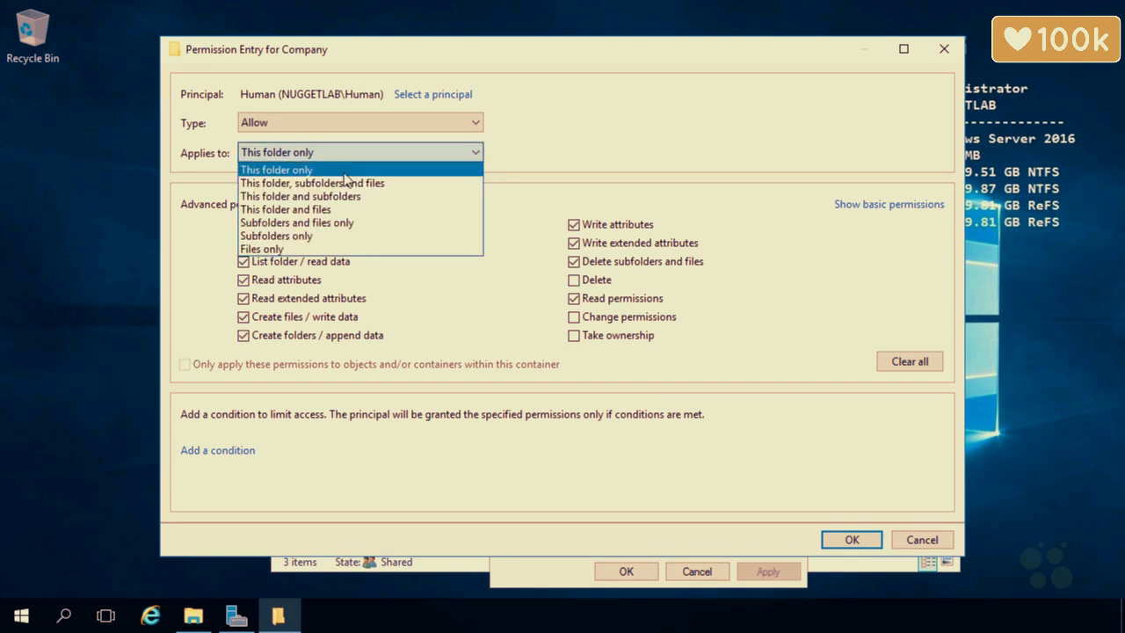
left_click(337, 182)
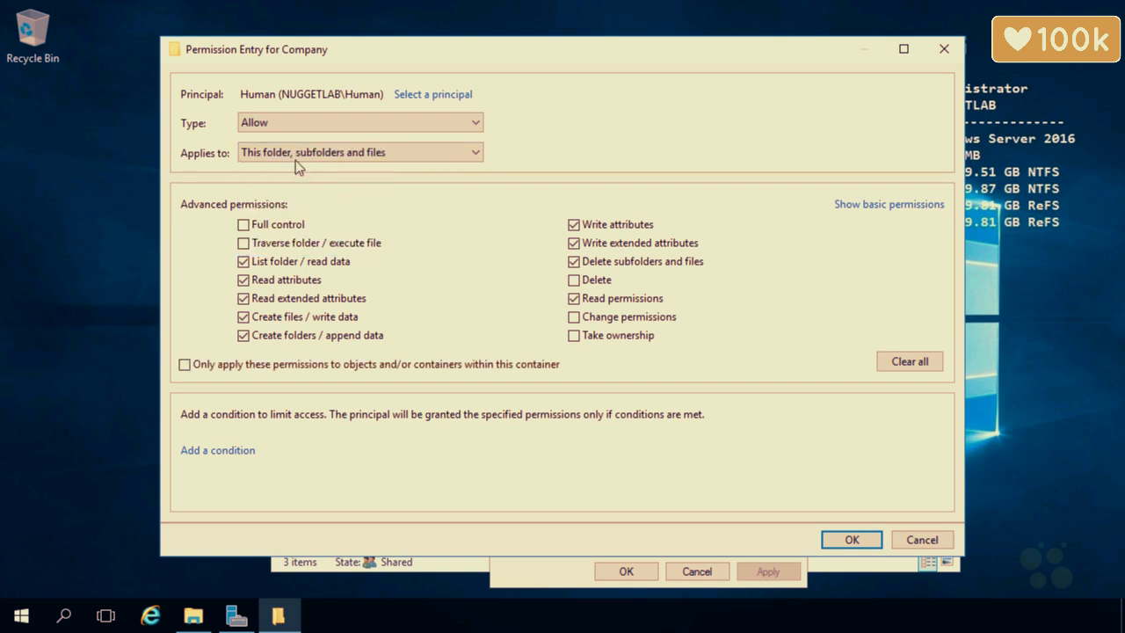
left_click(852, 540)
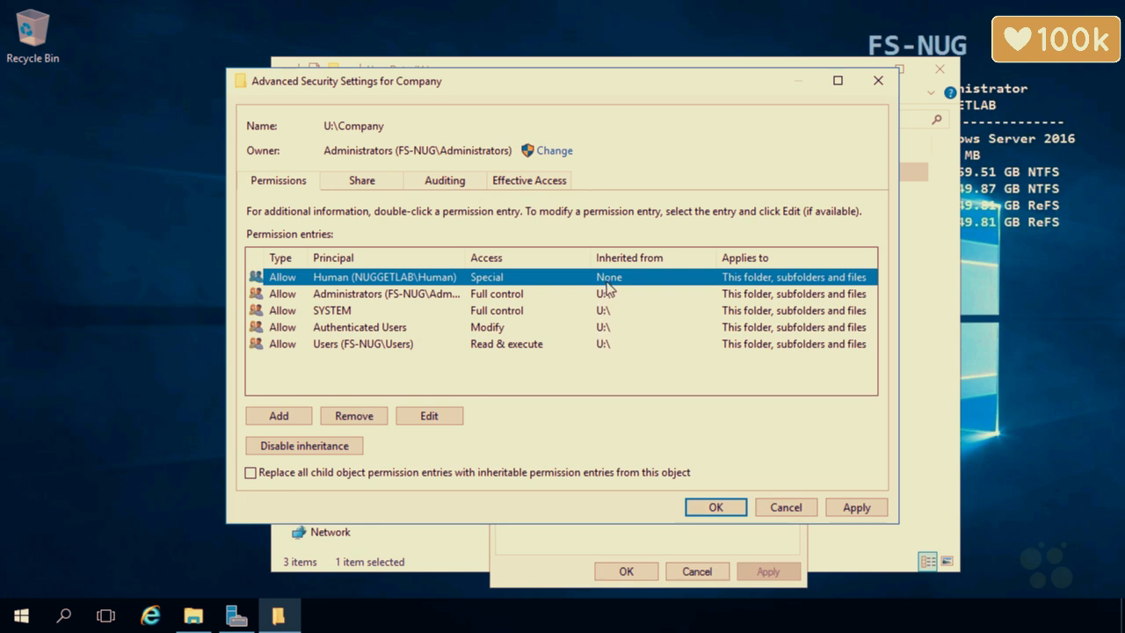
Apply the Company permissions, confirm Docs inherits Human's Special entry, then return to Company's settings.
left_click(855, 507)
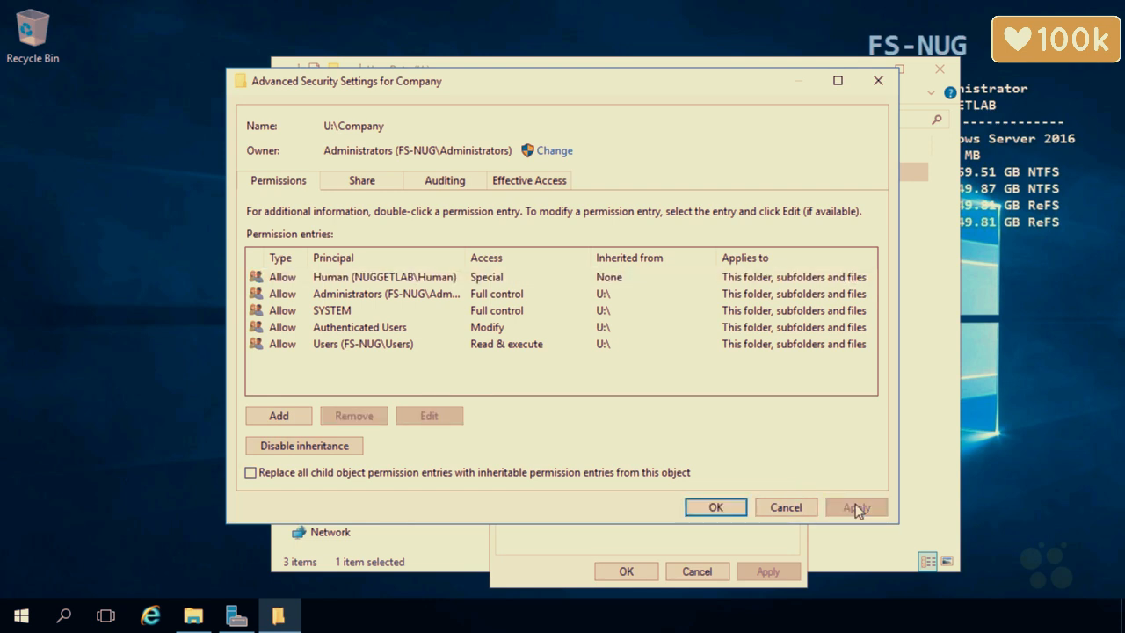
left_click(456, 567)
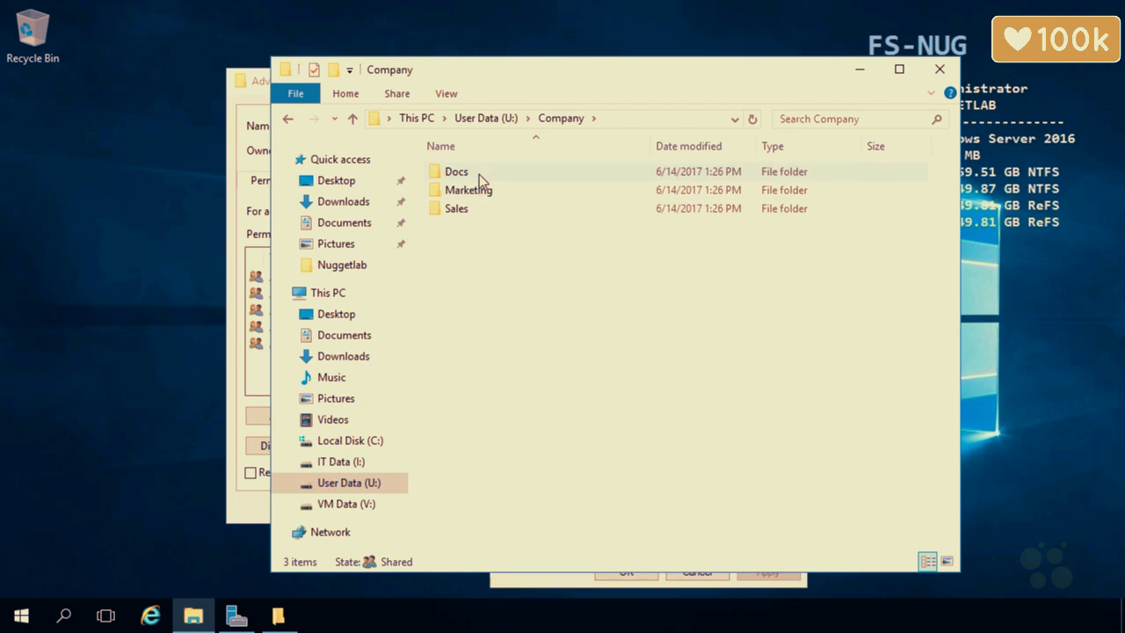
right_click(479, 174)
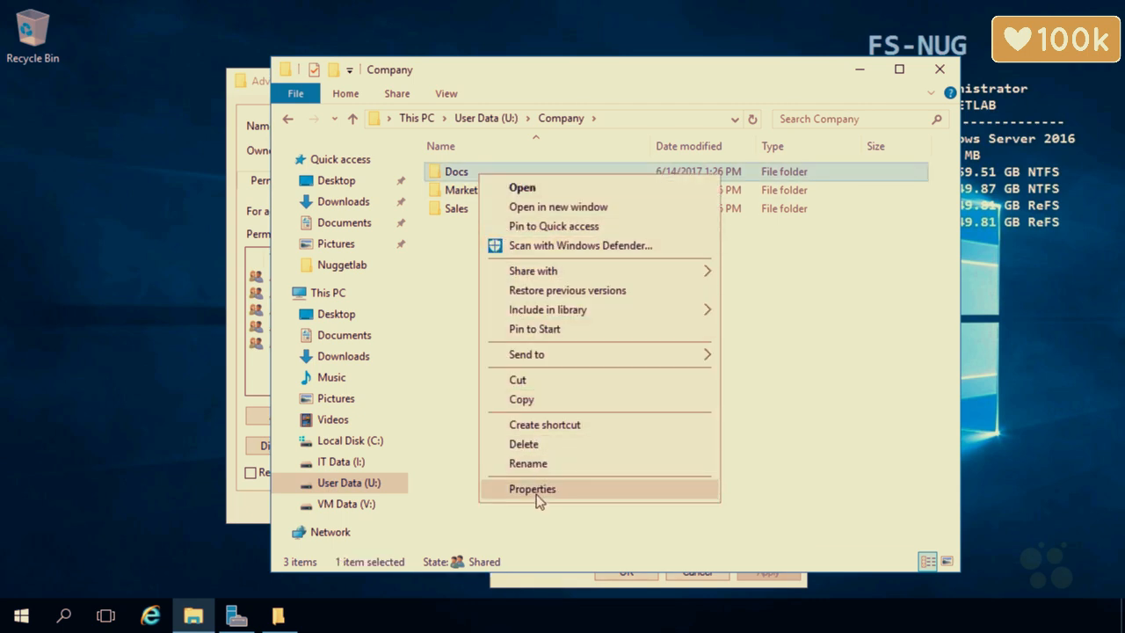
left_click(539, 489)
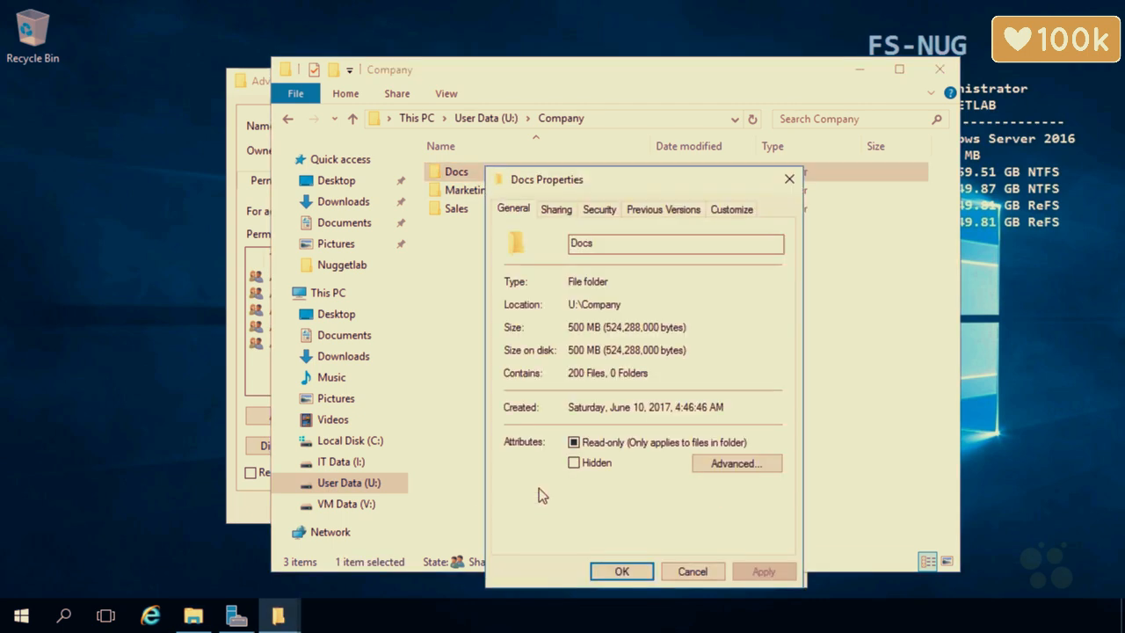
left_click(599, 209)
left_click(735, 502)
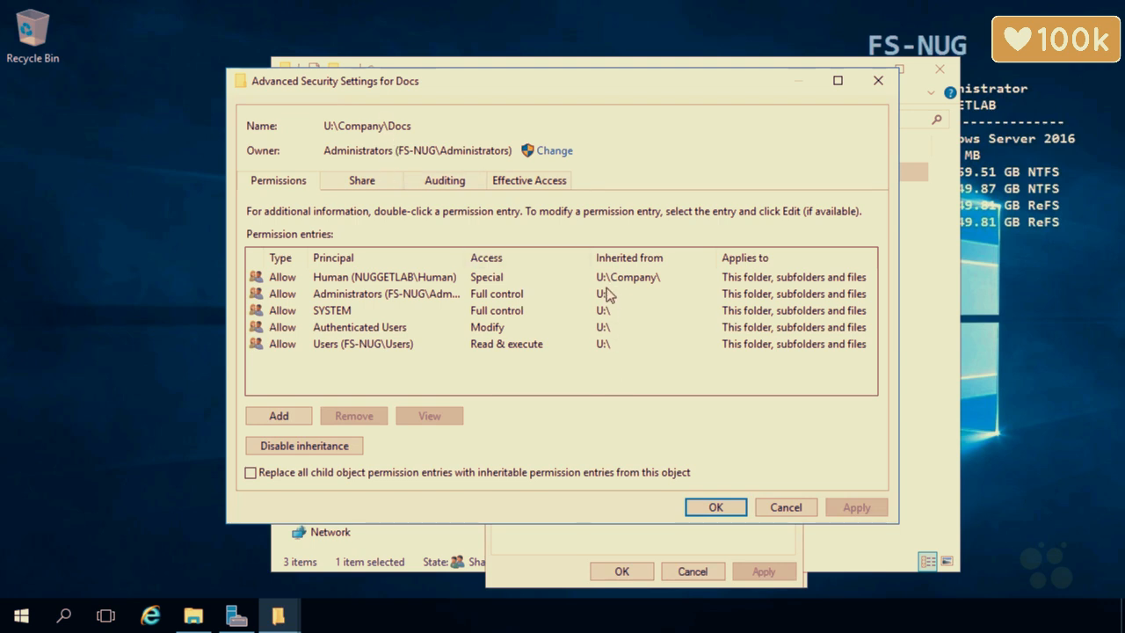
left_click(772, 506)
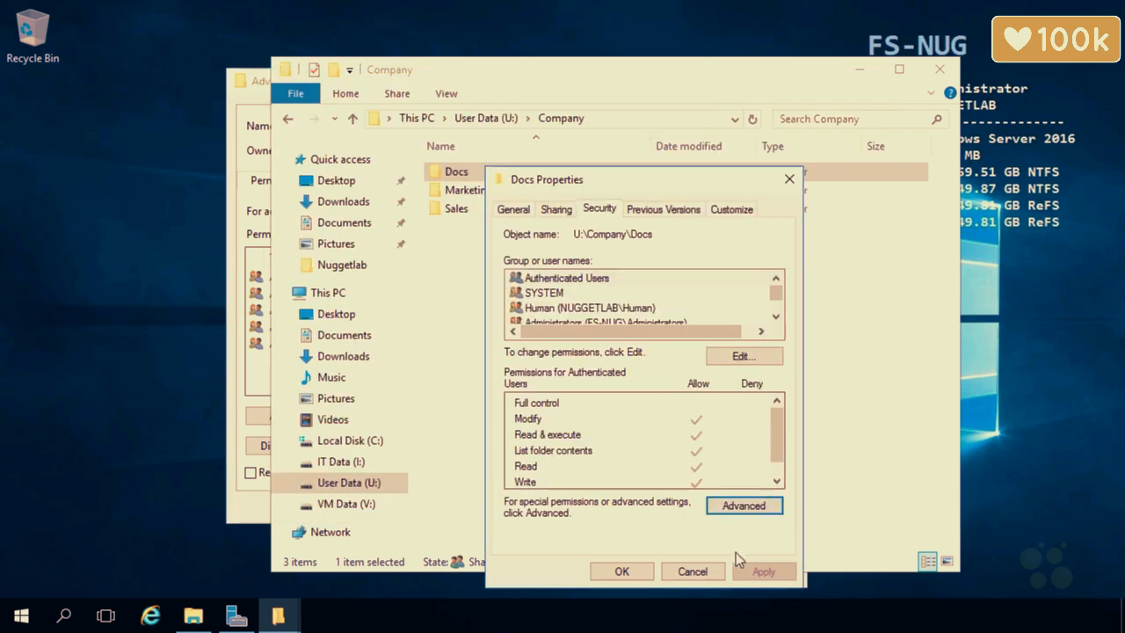
left_click(701, 572)
left_click(261, 85)
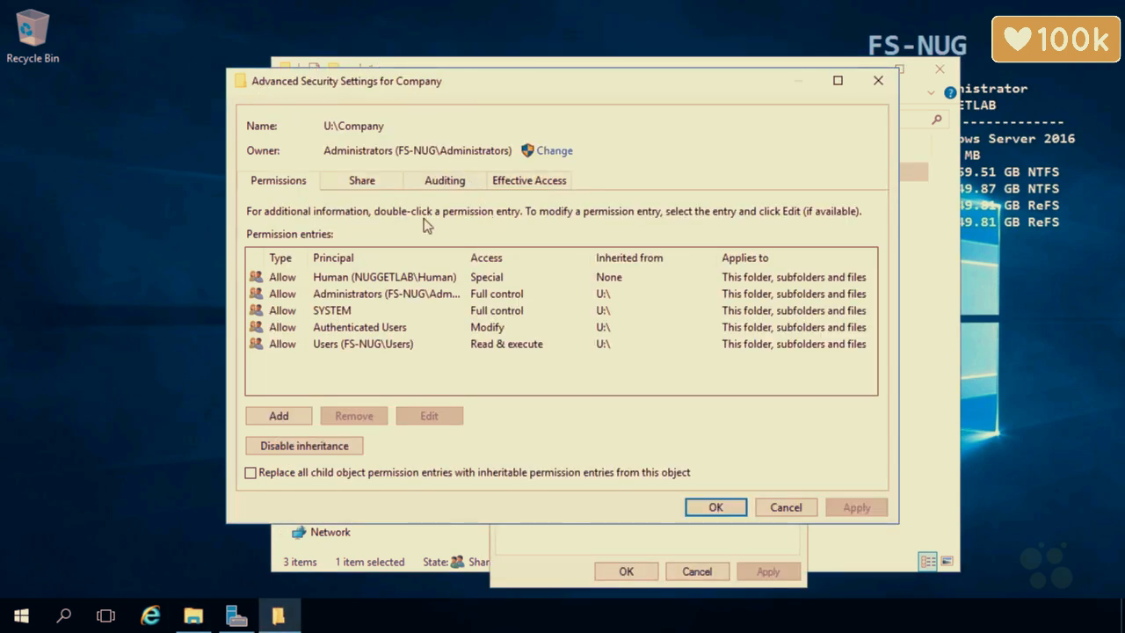
Start disabling inheritance on Company, cancel it, and close the advanced security settings with OK.
left_click(299, 446)
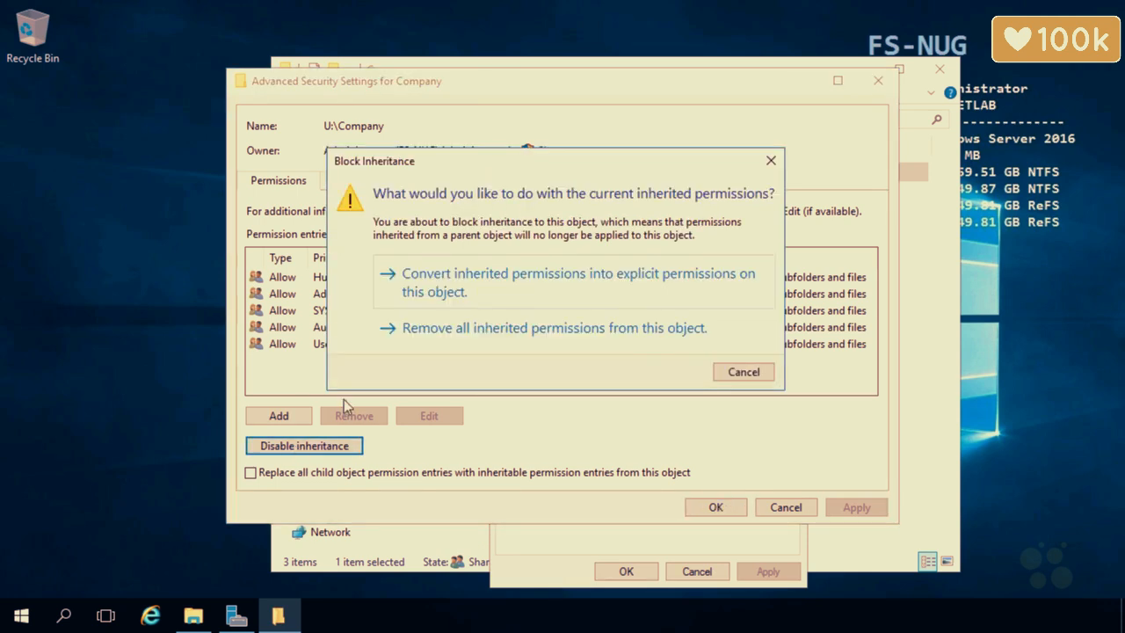
left_click_drag(528, 162, 752, 180)
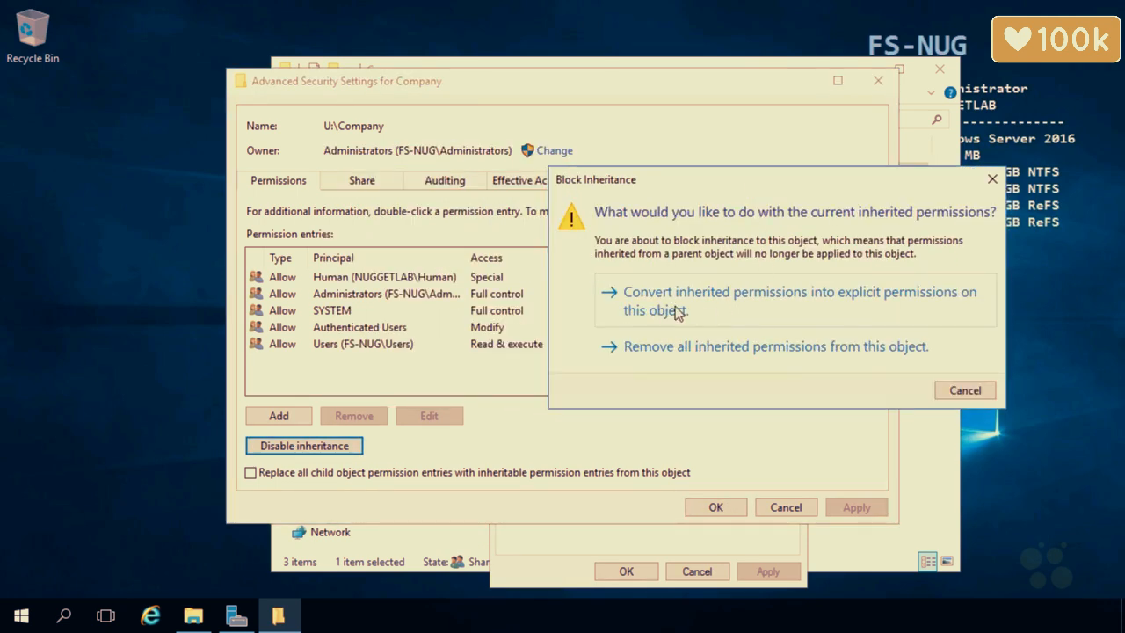
left_click_drag(665, 188, 874, 193)
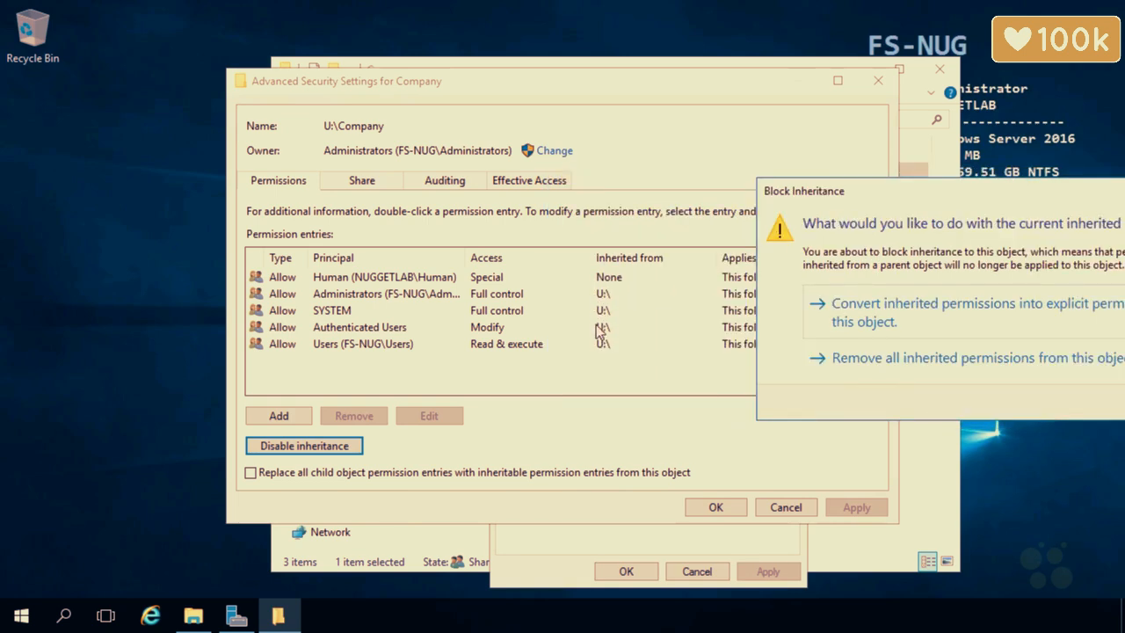
left_click_drag(803, 201, 851, 185)
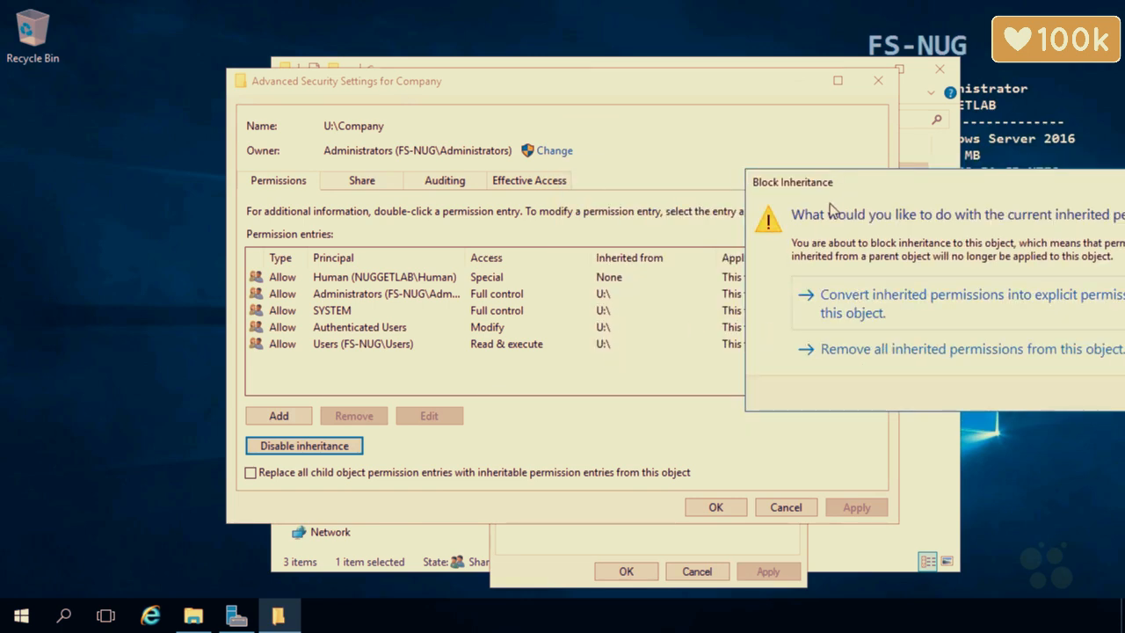
left_click_drag(779, 182, 560, 164)
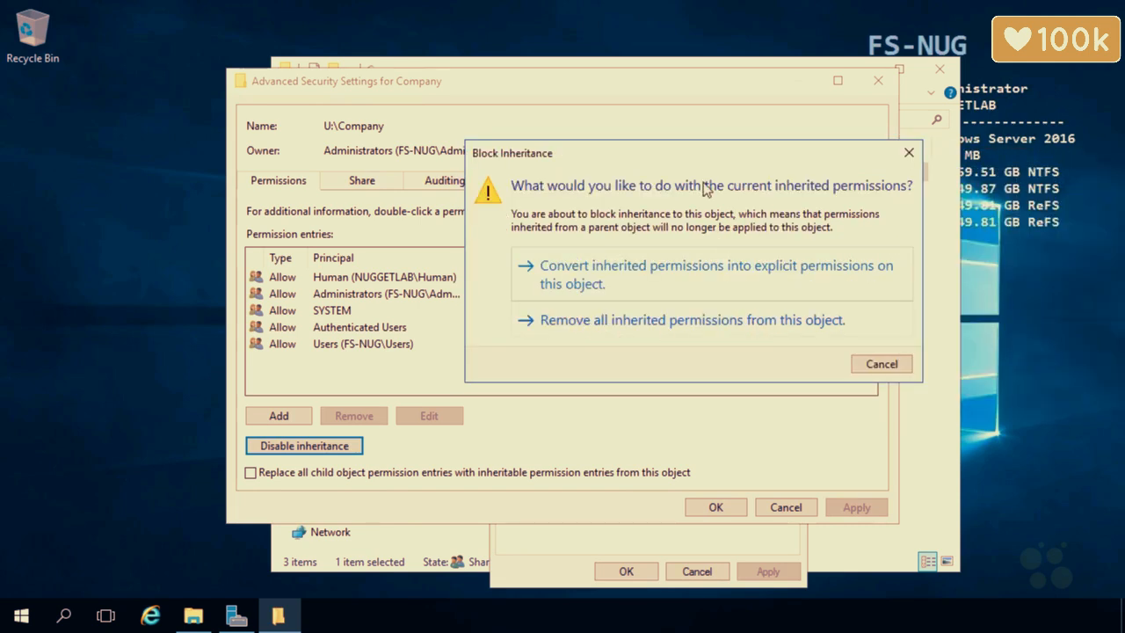
left_click_drag(746, 153, 936, 182)
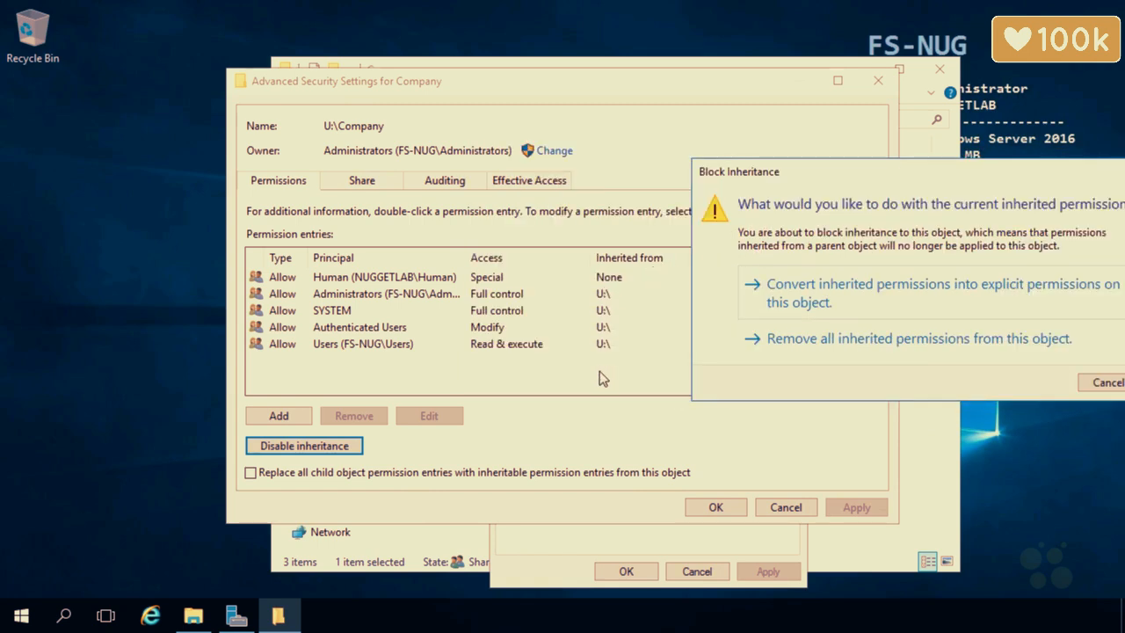
left_click(1099, 383)
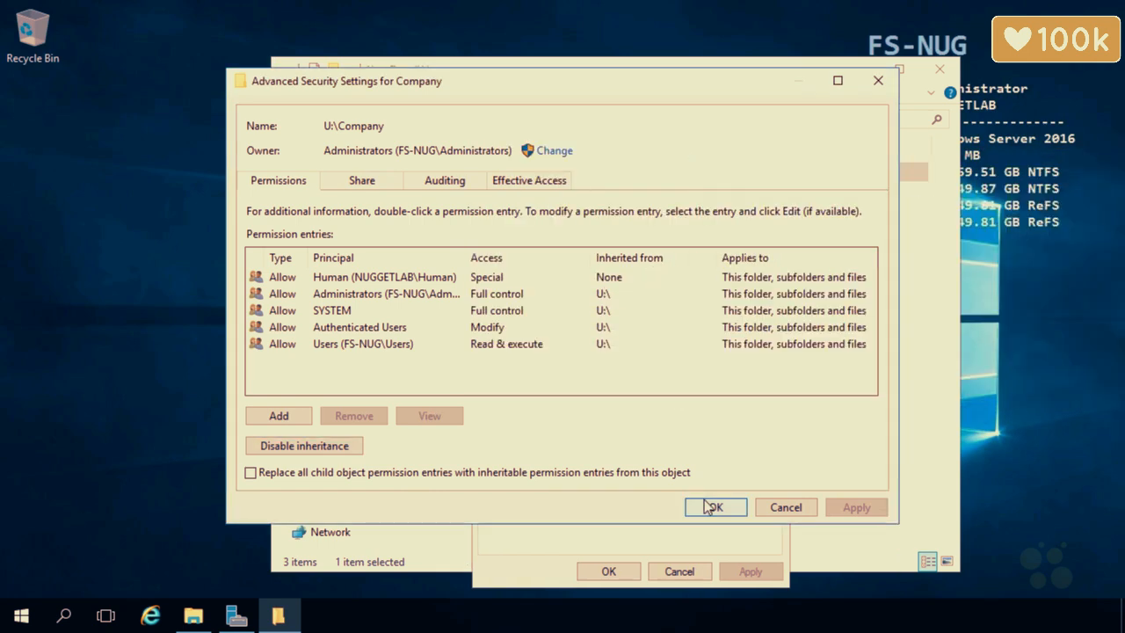
left_click(713, 508)
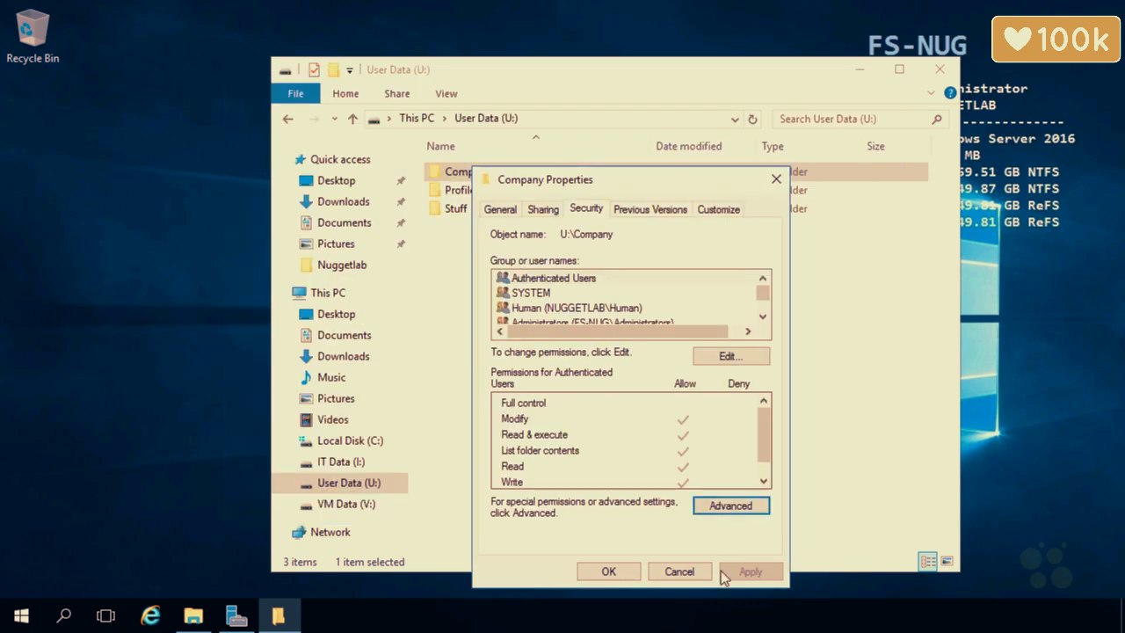
Close Company's properties, enter Company, and open Marketing's Security > Advanced settings.
left_click(609, 571)
double_click(491, 173)
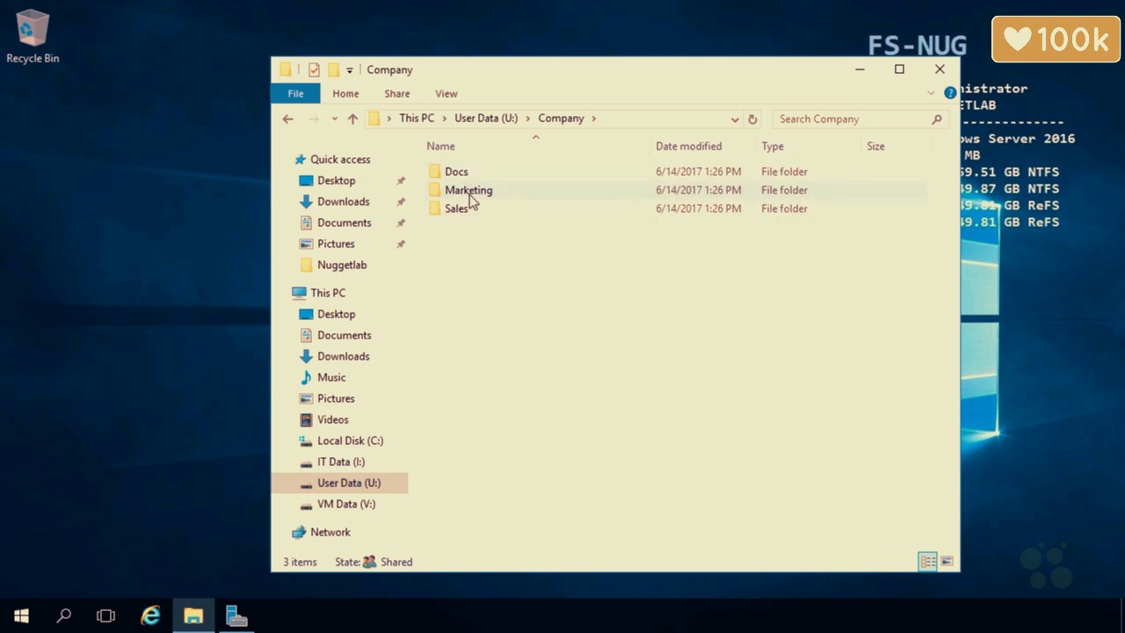
left_click(470, 195)
right_click(470, 196)
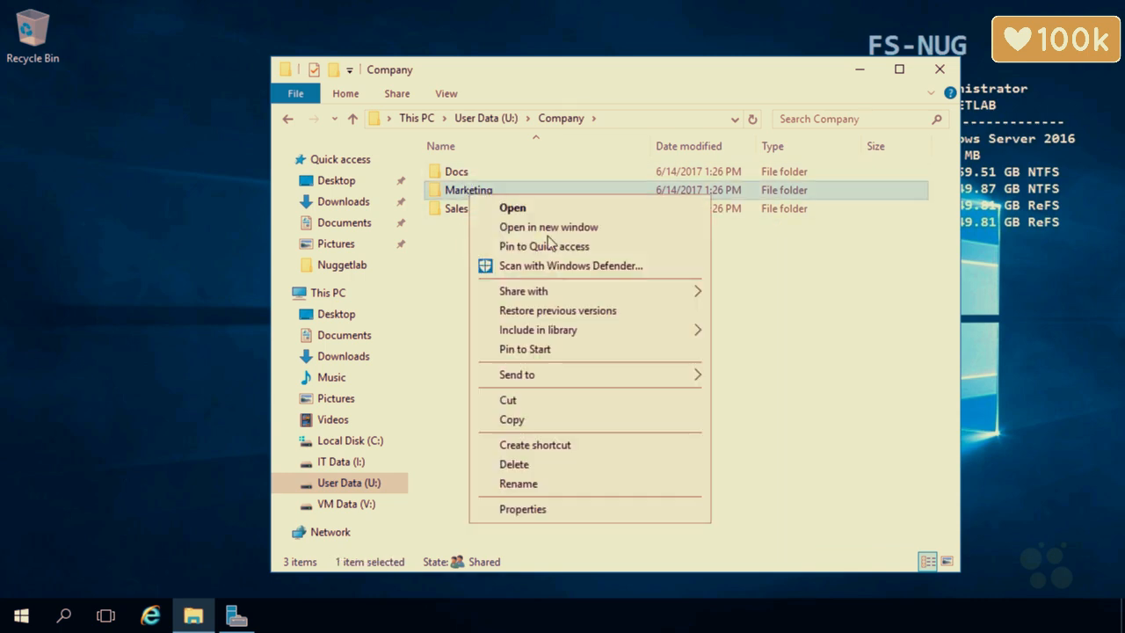
left_click(512, 509)
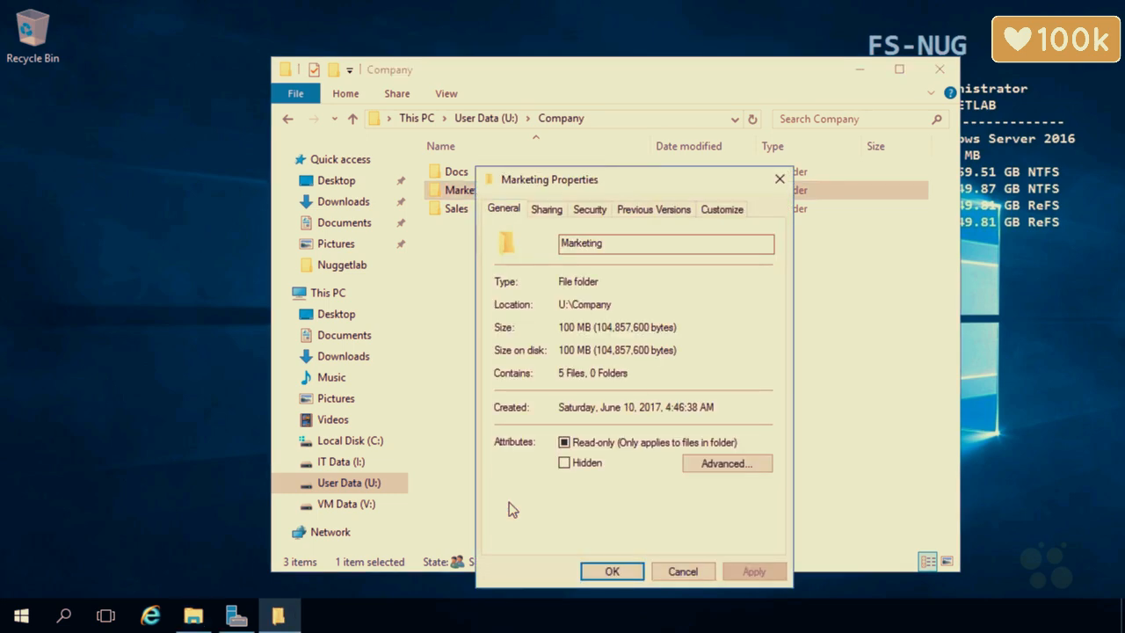
left_click(590, 209)
left_click(741, 506)
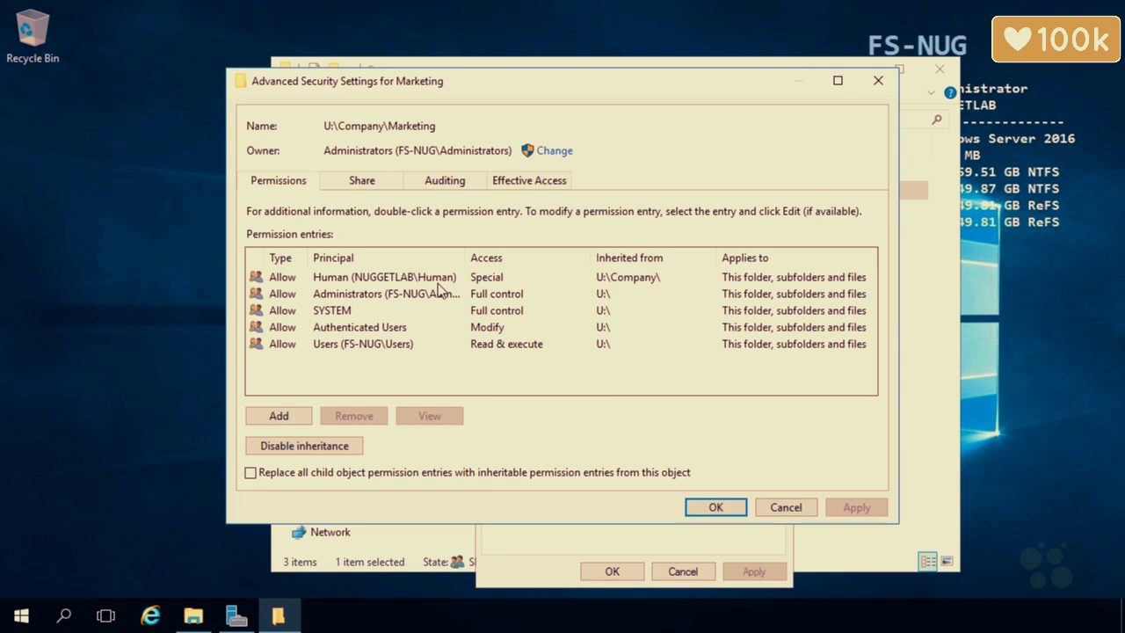
Add a permission entry on Marketing for the test domain user found by searching 'dart'.
left_click(278, 415)
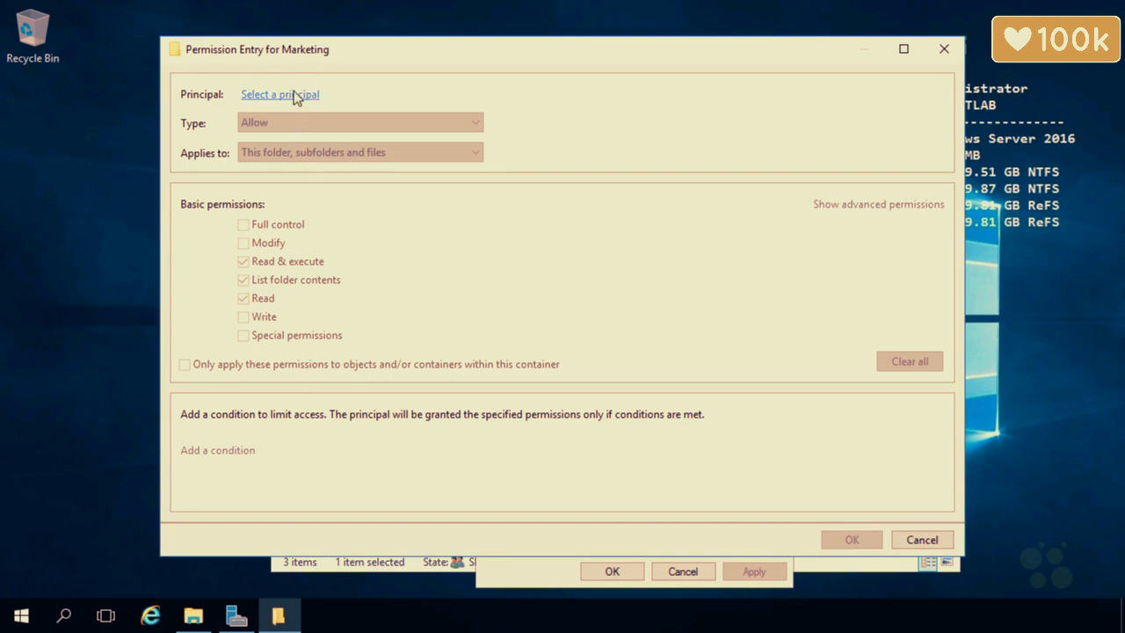
left_click(295, 96)
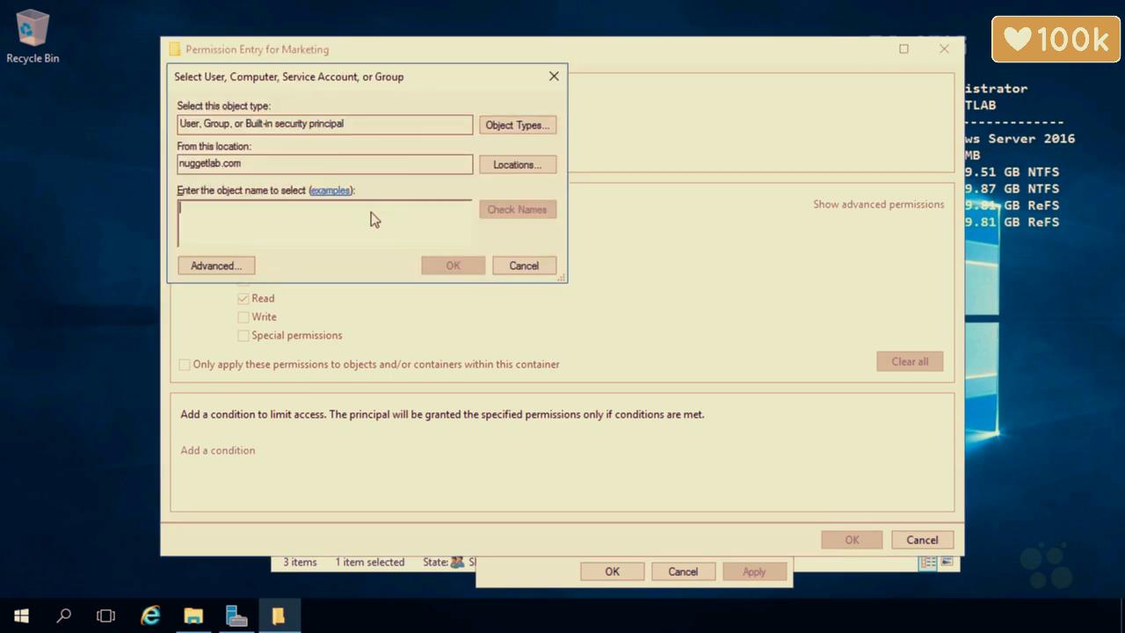
type("dart")
left_click(513, 211)
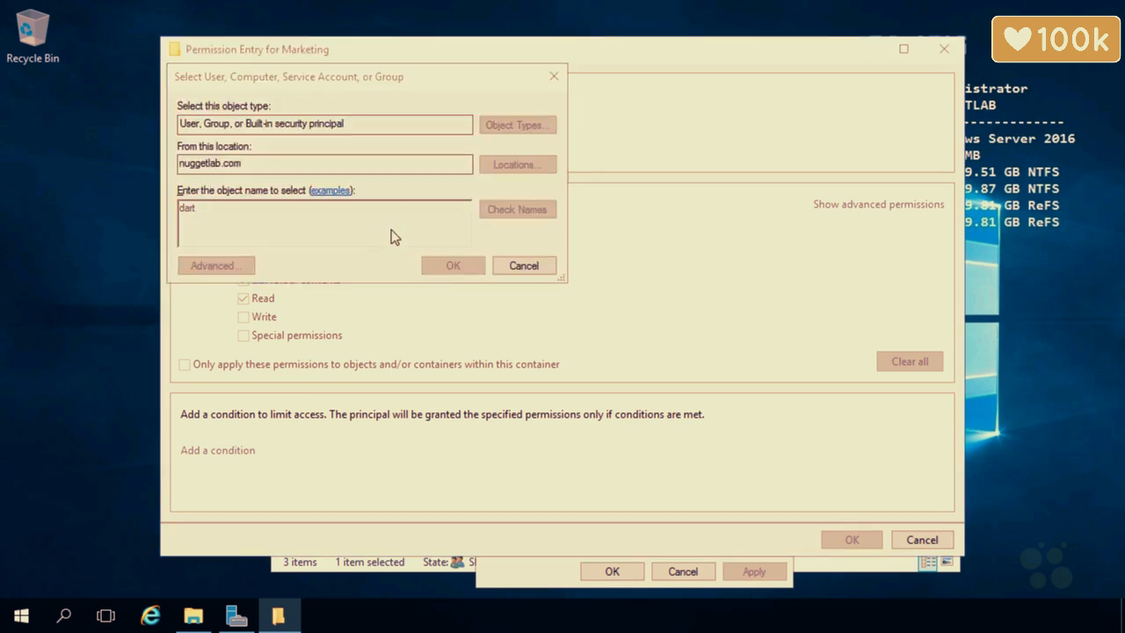
left_click(249, 232)
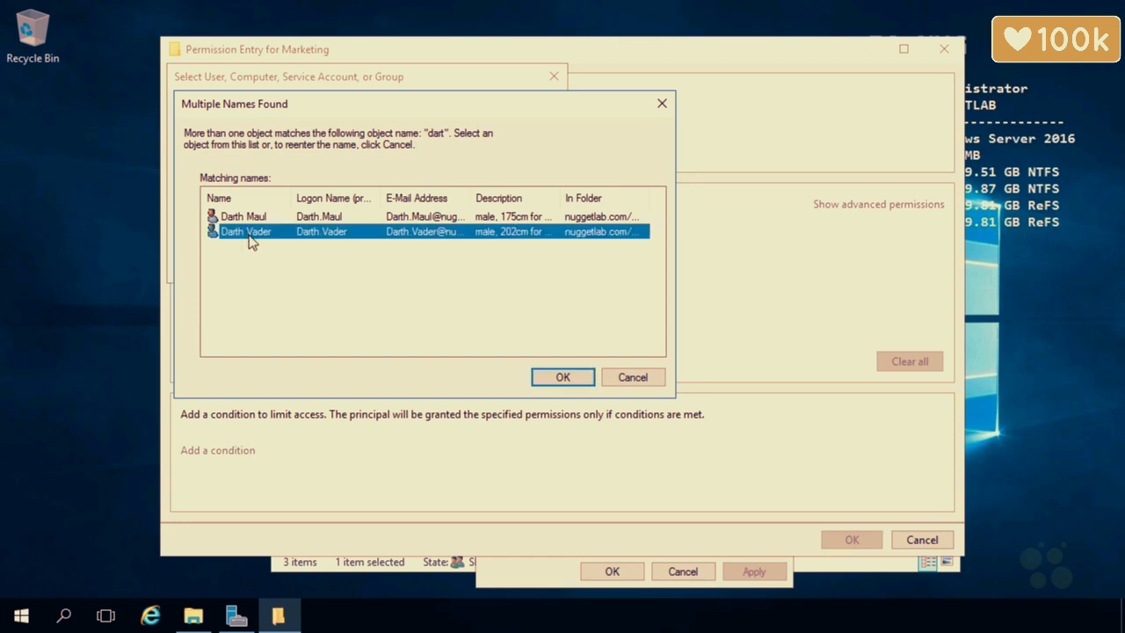
left_click(536, 377)
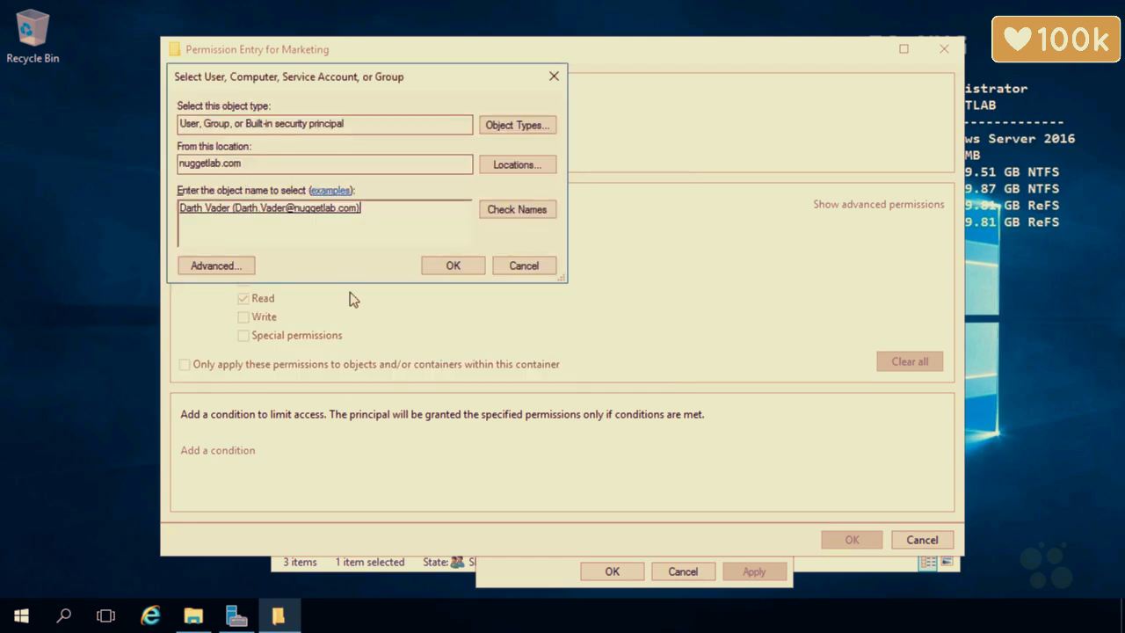
left_click(452, 264)
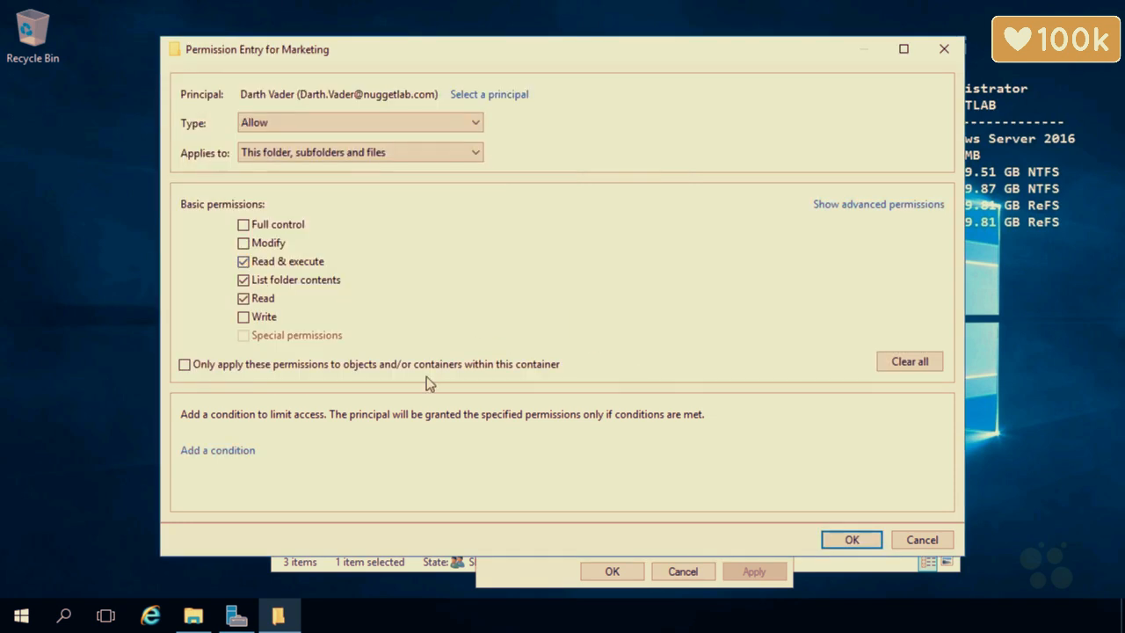
Make the entry Deny Full control, apply it past the deny warning, and close Marketing's properties.
left_click(308, 120)
left_click(292, 154)
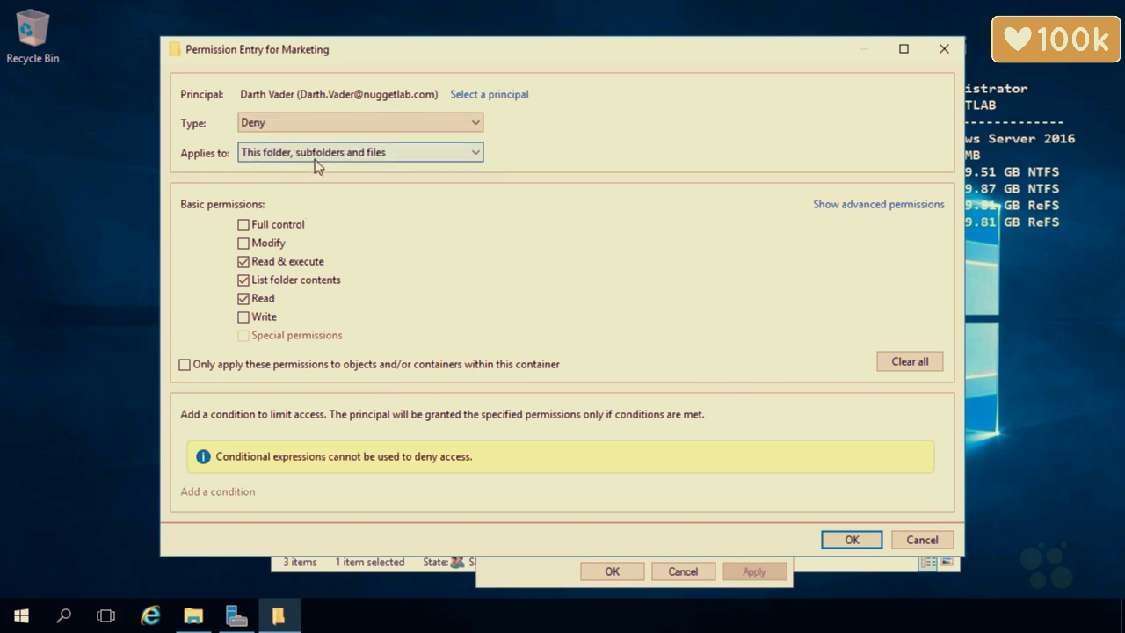
left_click(243, 225)
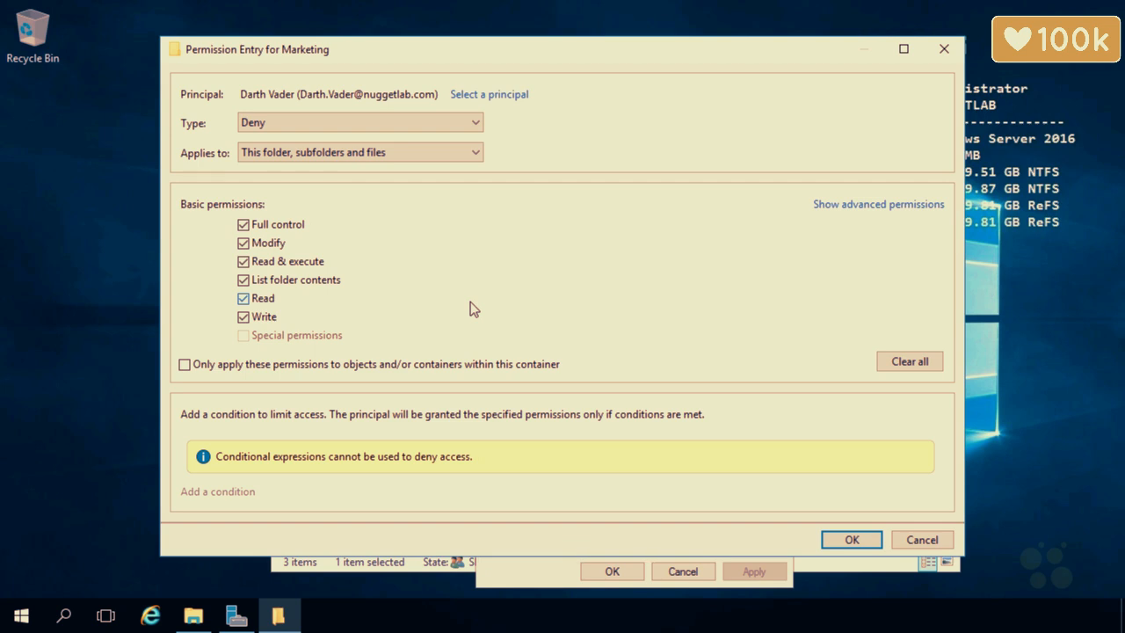
left_click(833, 538)
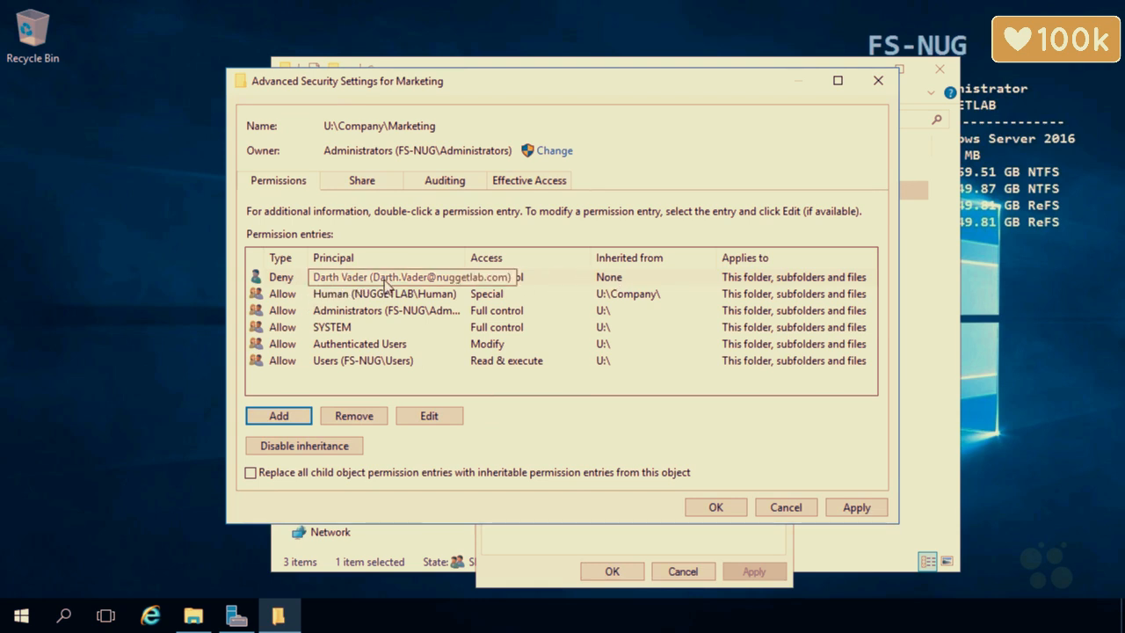
left_click(711, 505)
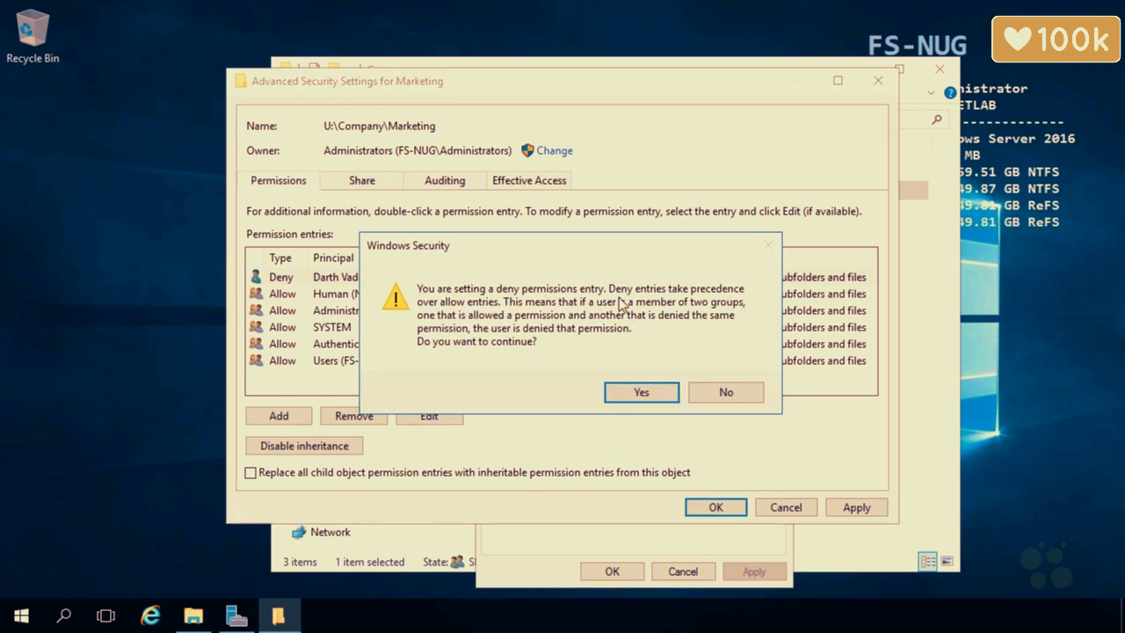
left_click(626, 393)
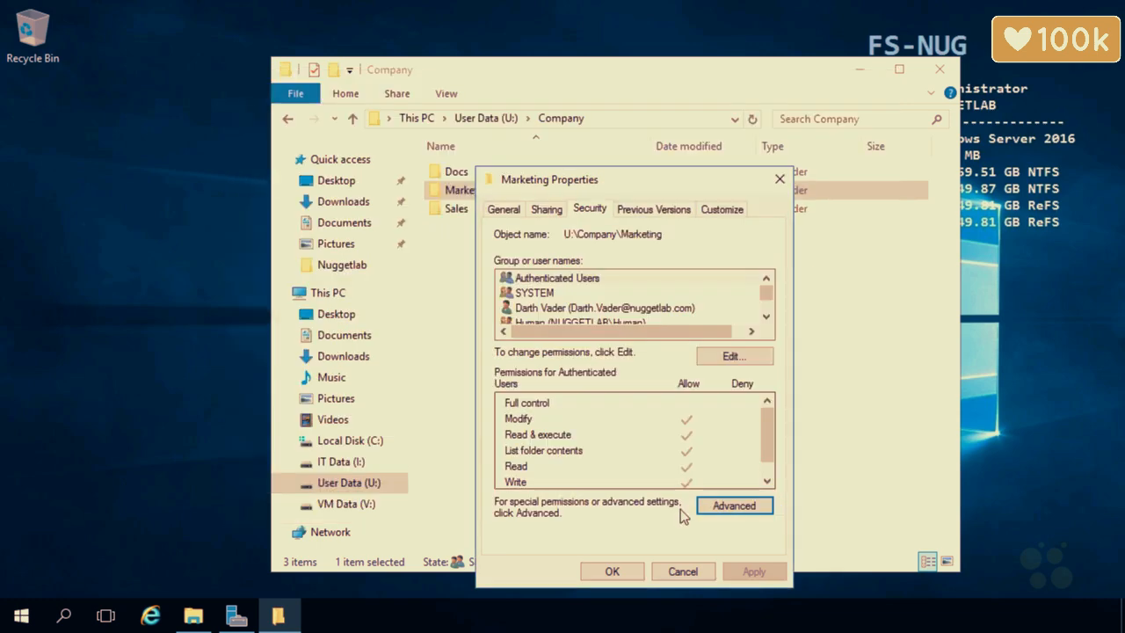
left_click(615, 576)
right_click(475, 208)
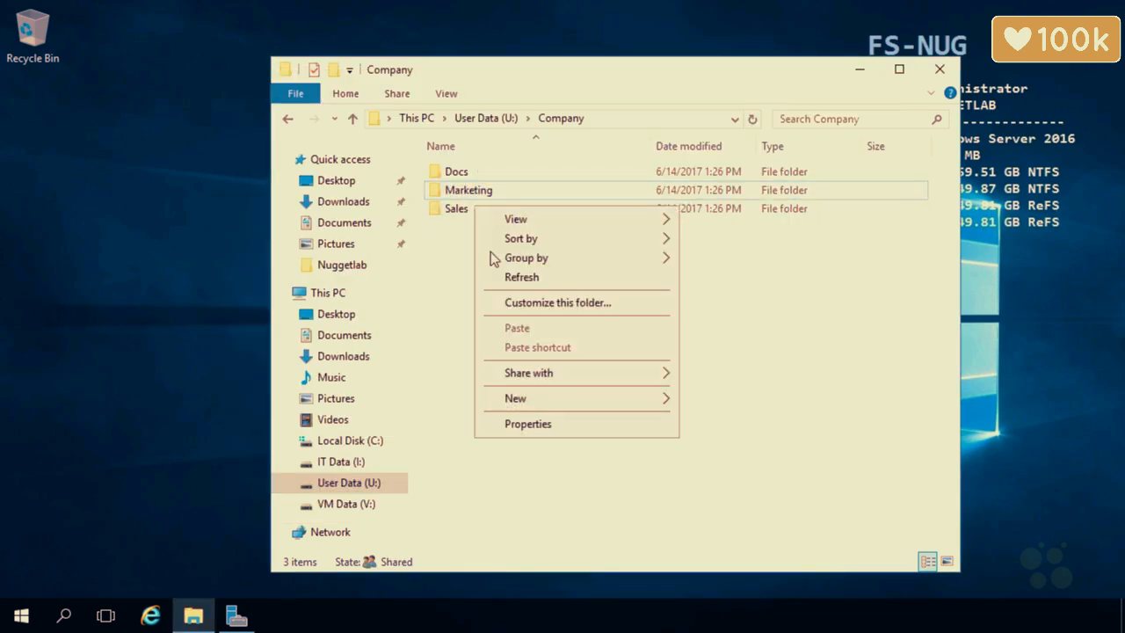
Open the advanced security settings of the Sales folder.
left_click(457, 211)
right_click(458, 213)
left_click(506, 525)
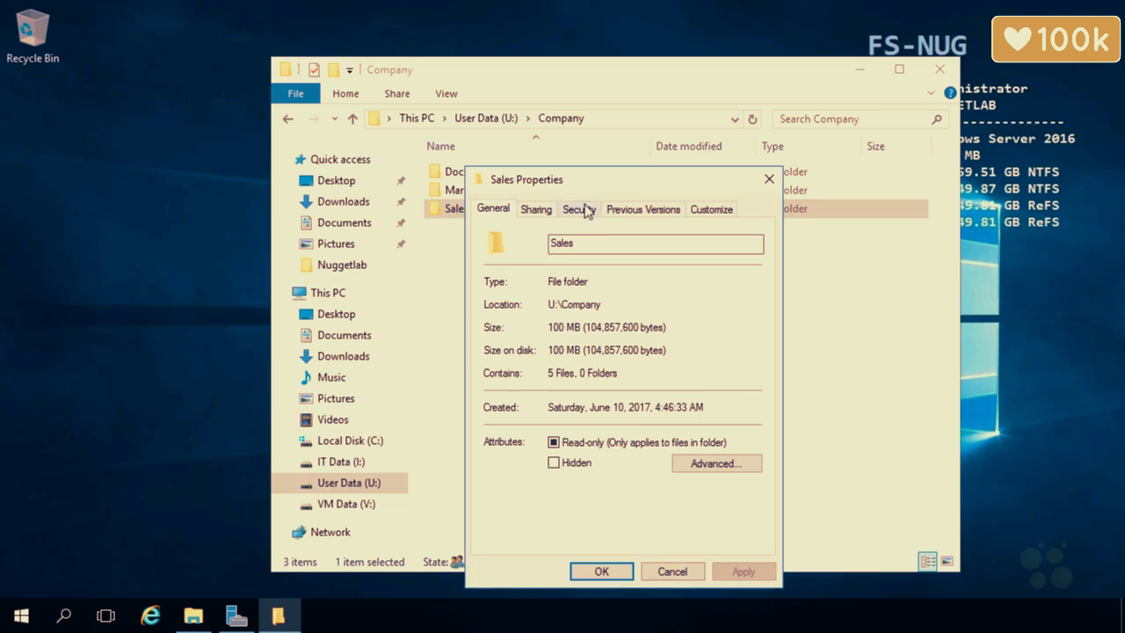
left_click(586, 211)
left_click(719, 508)
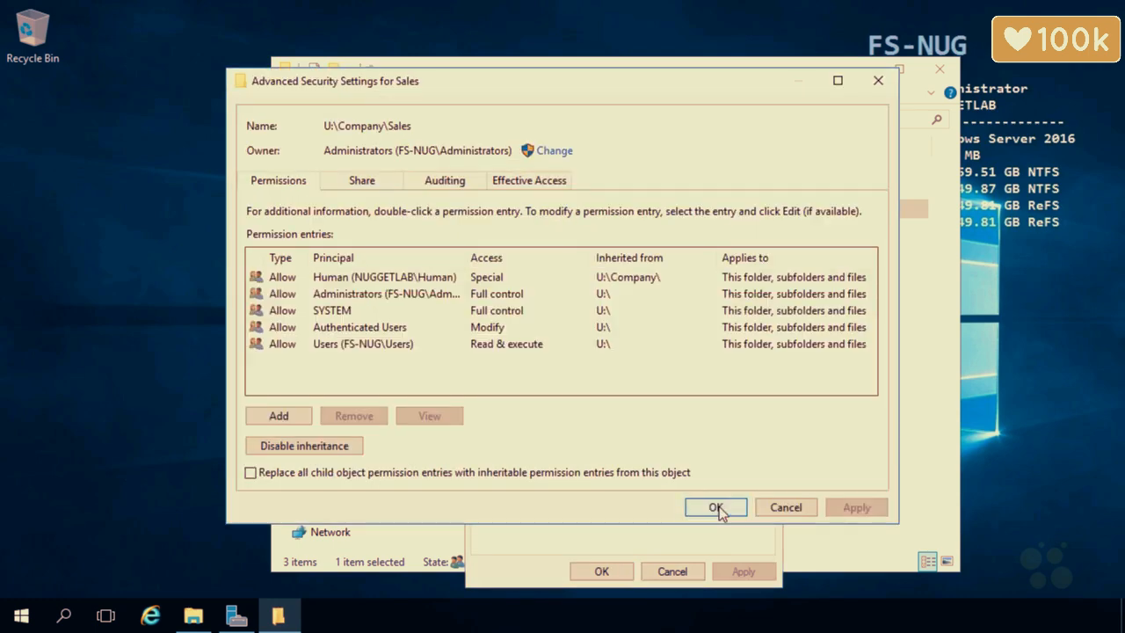
Add a permission entry on Sales for the test user found by searching 'dart'.
left_click(283, 418)
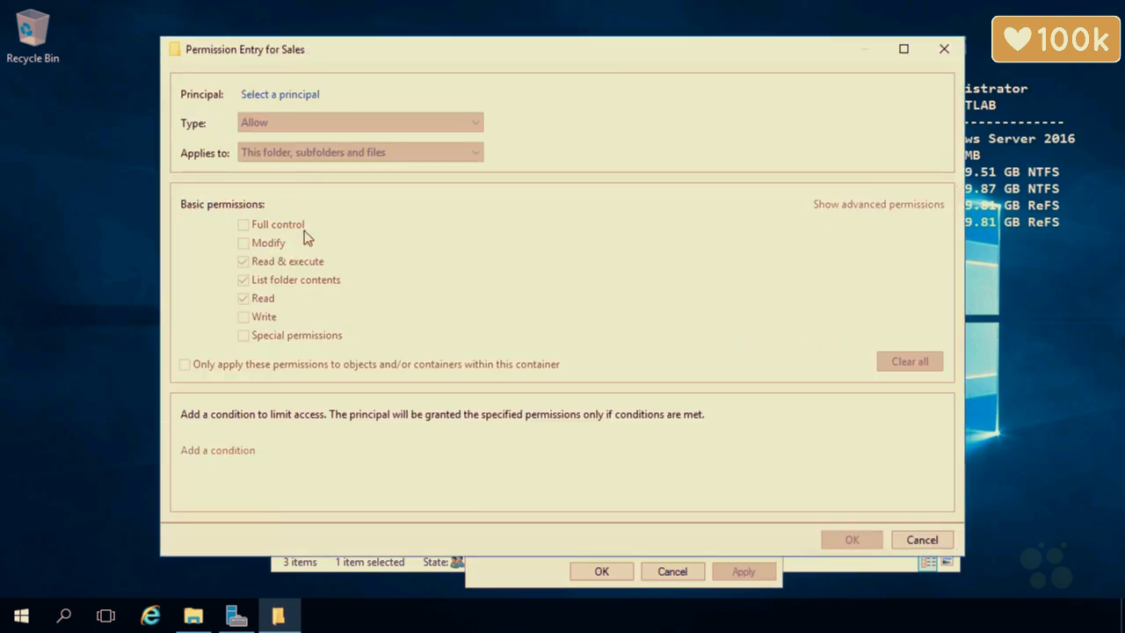
left_click(270, 96)
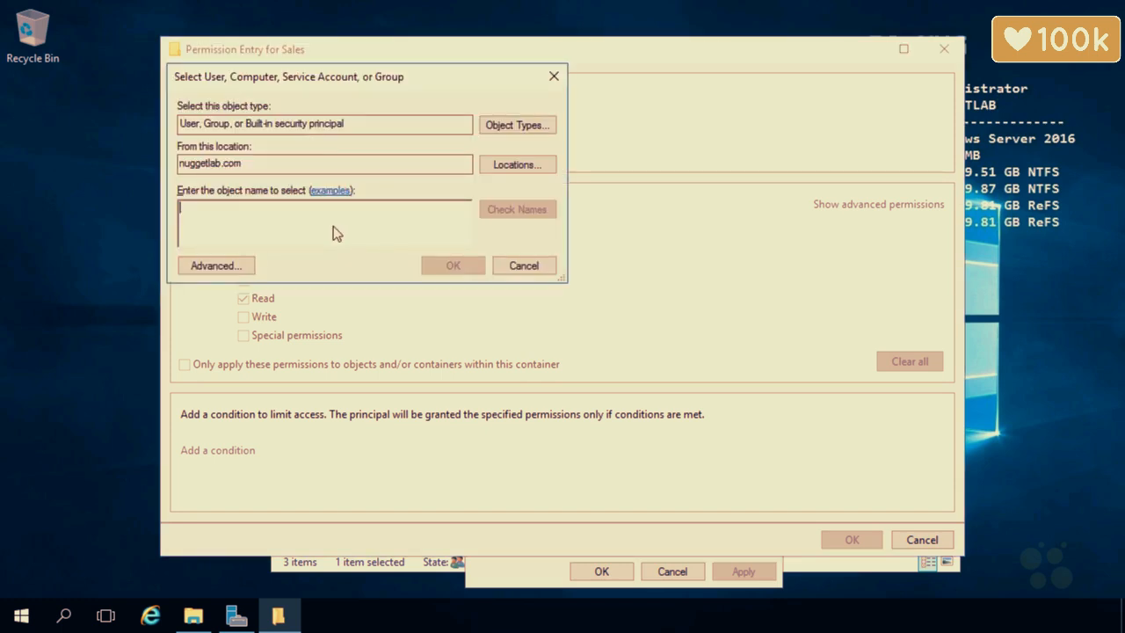
type("dart")
left_click(502, 216)
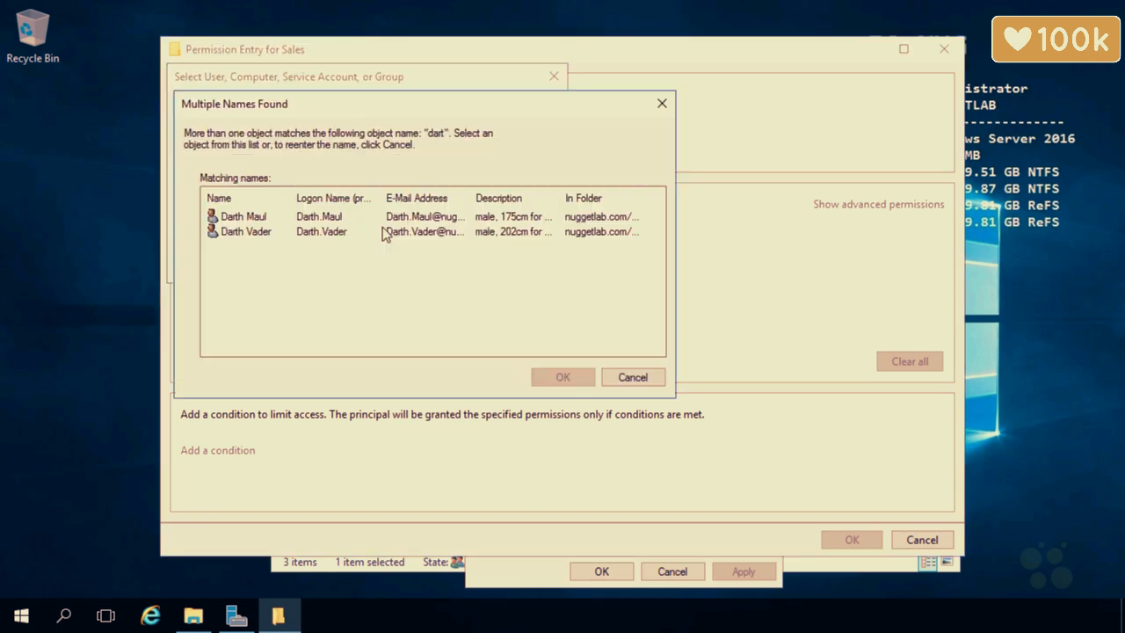
left_click(291, 232)
left_click(557, 378)
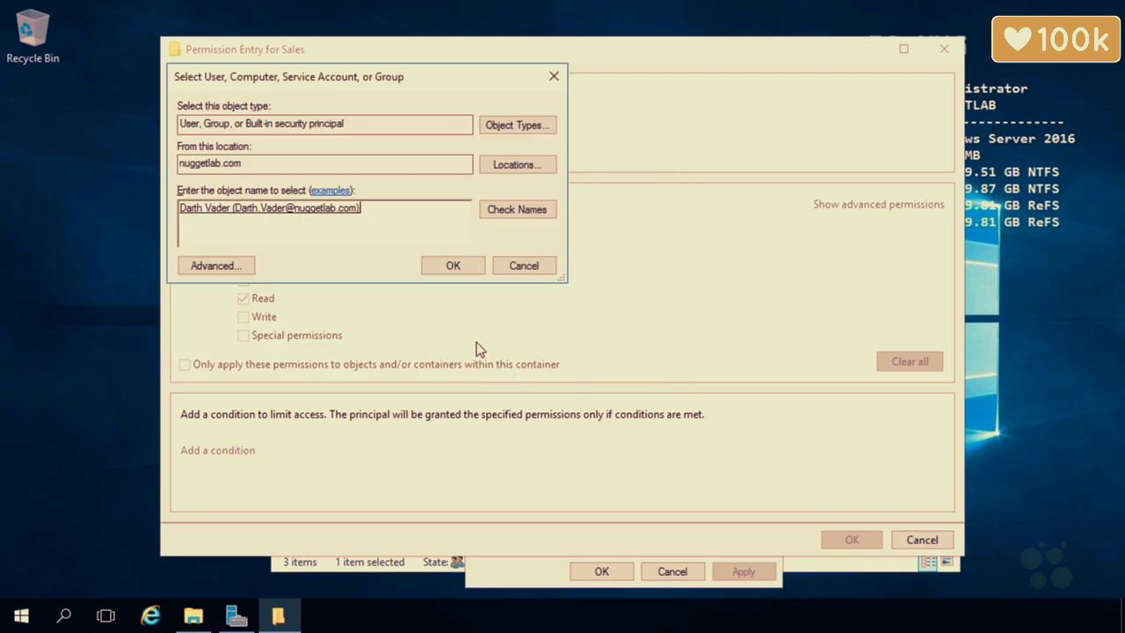
left_click(448, 264)
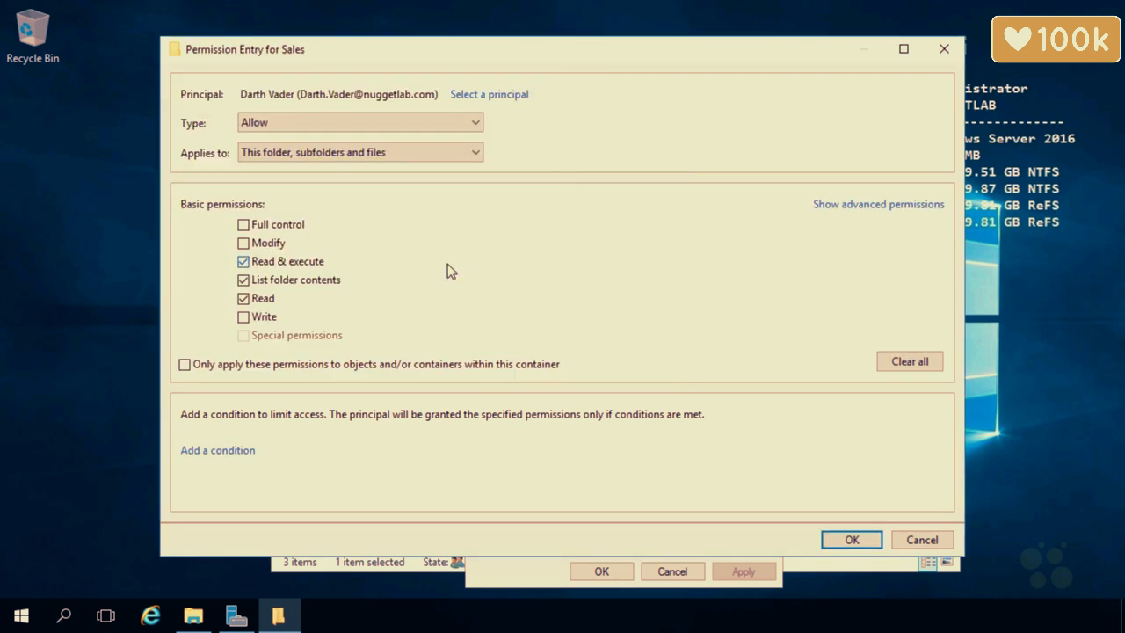
Set the entry to Deny all advanced permissions except Full control and the four read permissions.
left_click(367, 124)
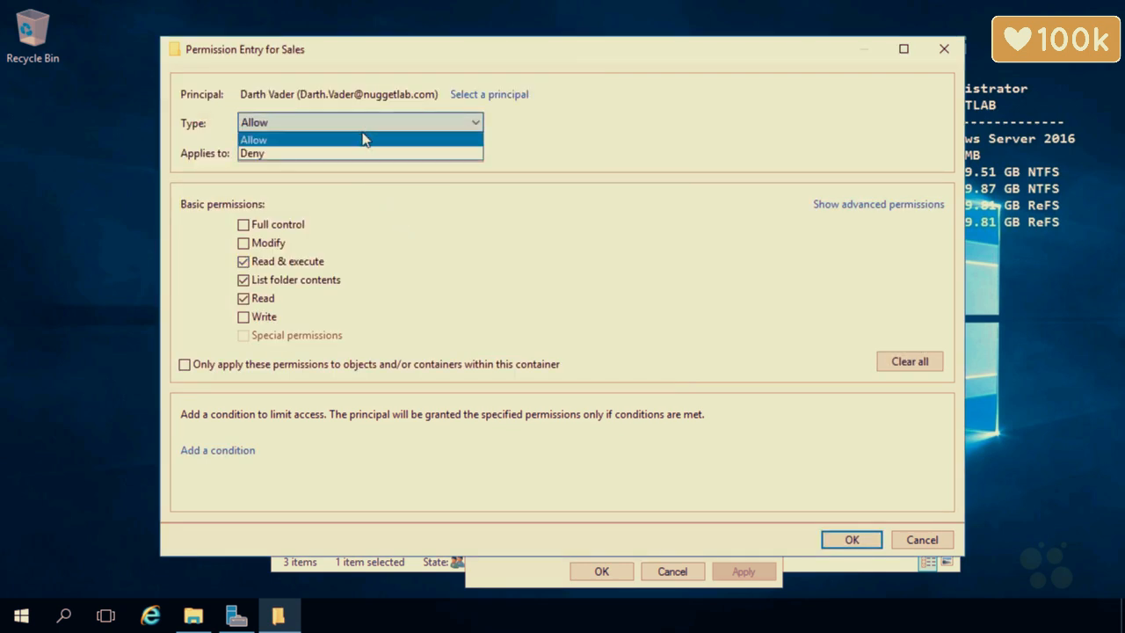
left_click(343, 155)
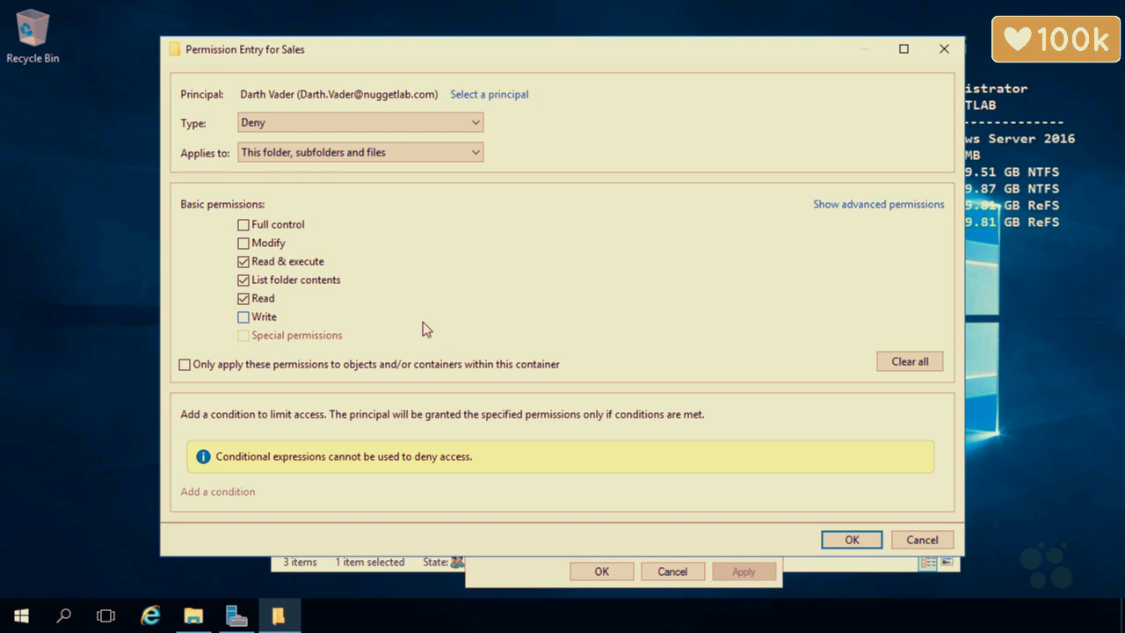
left_click(836, 207)
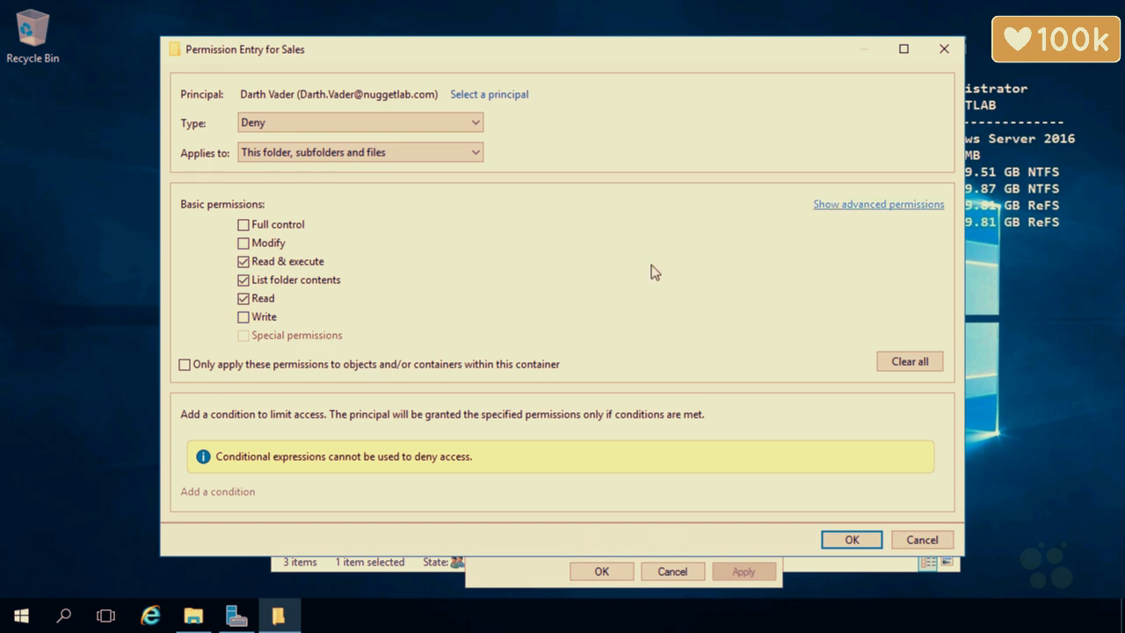
left_click(244, 224)
left_click(243, 225)
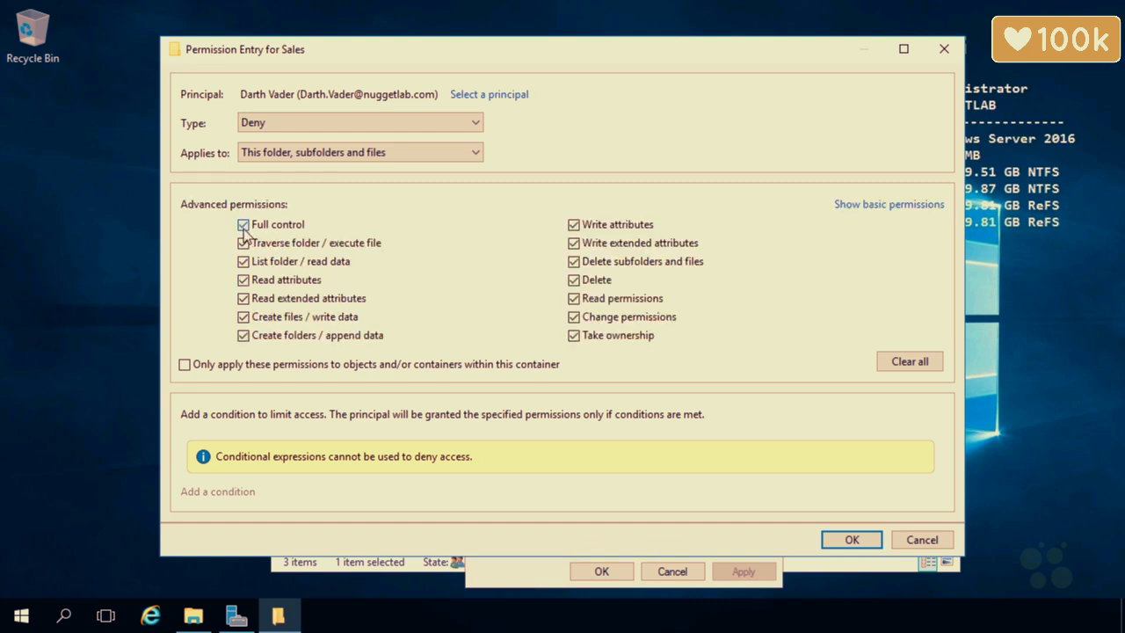
left_click(243, 279)
left_click(243, 261)
left_click(243, 299)
left_click(574, 298)
Save the deny entry, apply it past the deny warning, and close Sales' properties.
left_click(851, 539)
left_click(716, 509)
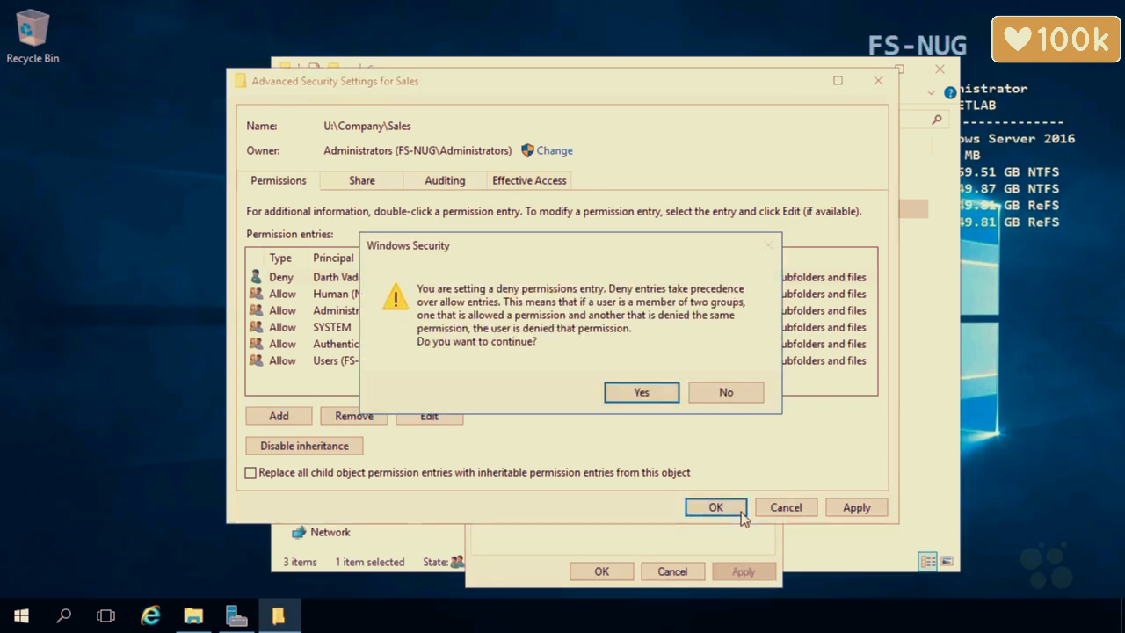
left_click(630, 400)
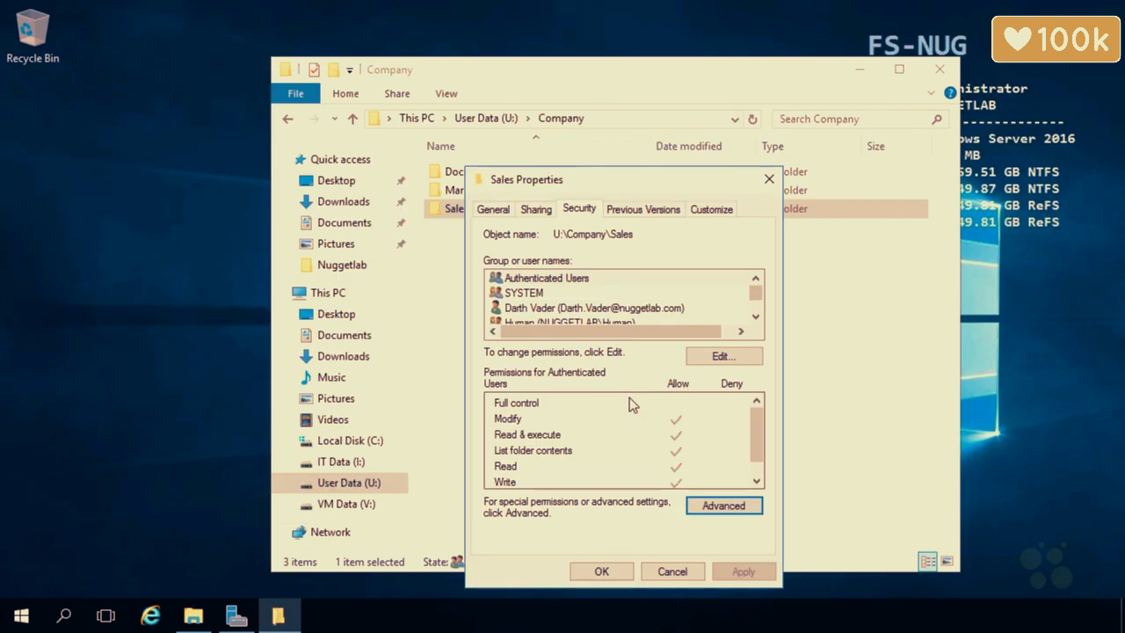
left_click(604, 570)
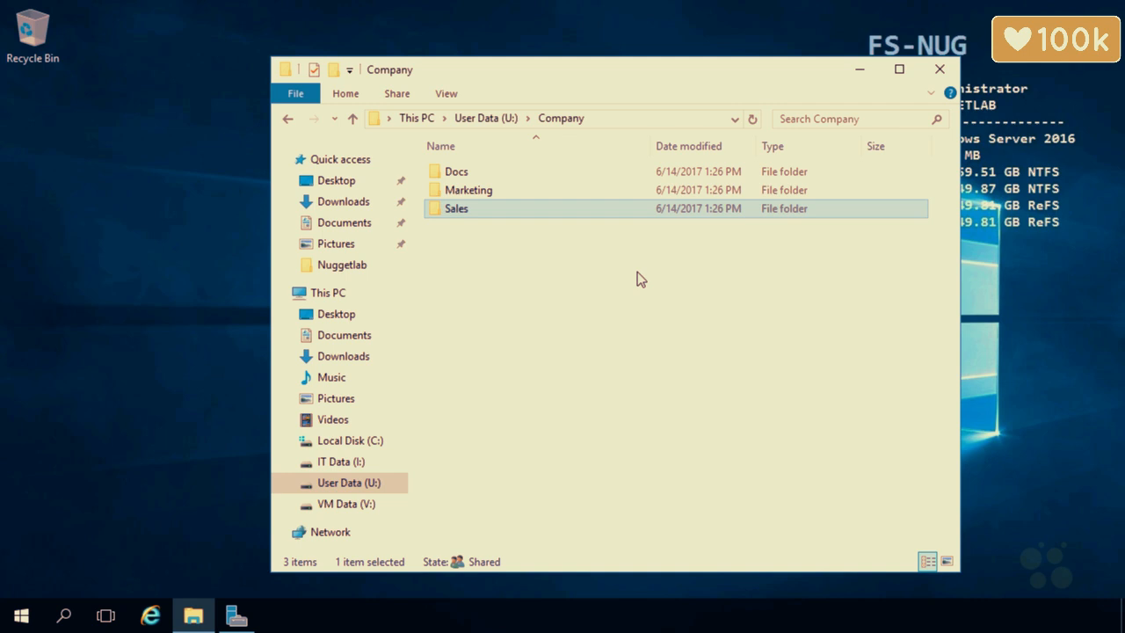
Open the Effective Access tab in Marketing's advanced security settings.
left_click(488, 194)
right_click(489, 197)
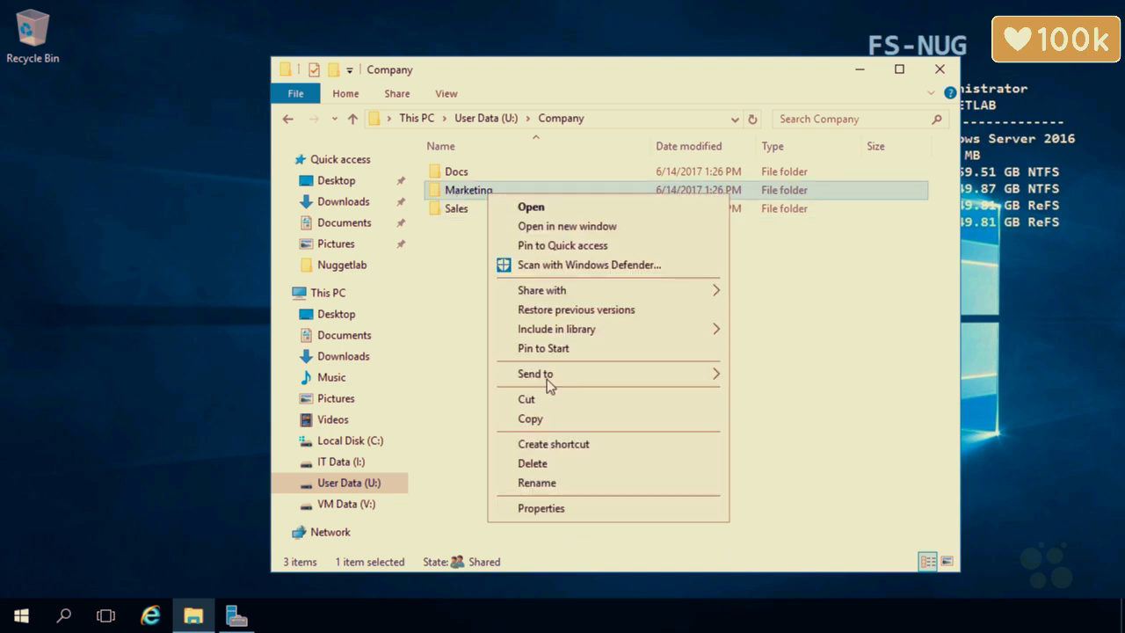
left_click(553, 507)
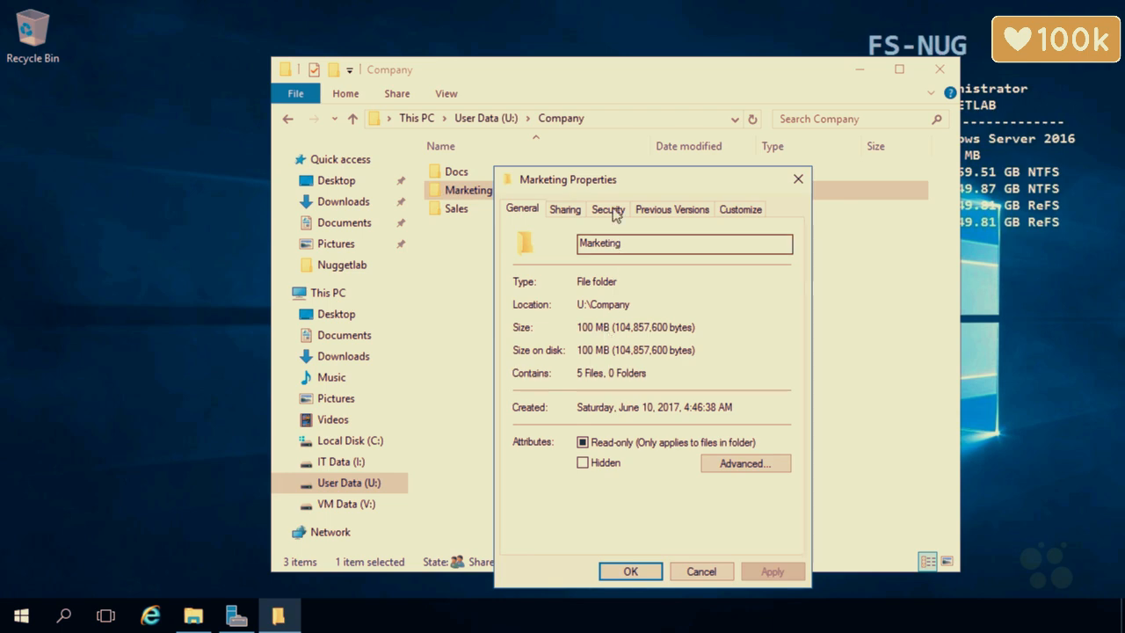
left_click(608, 209)
left_click(753, 507)
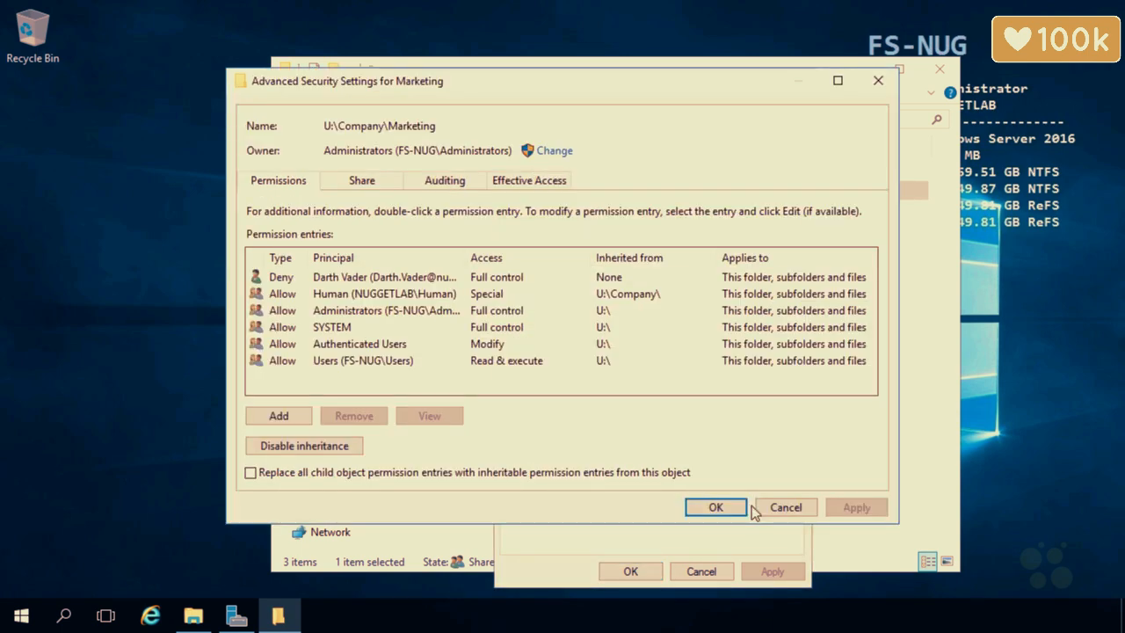
left_click(555, 182)
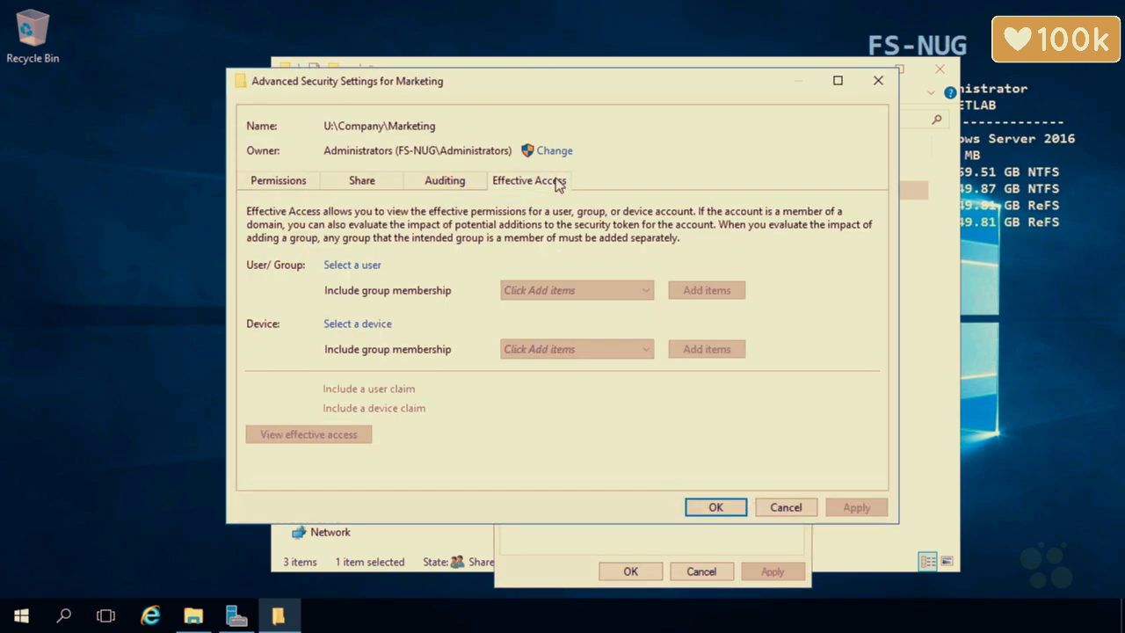
Choose the test user matching 'darth' as the user to evaluate.
left_click(375, 264)
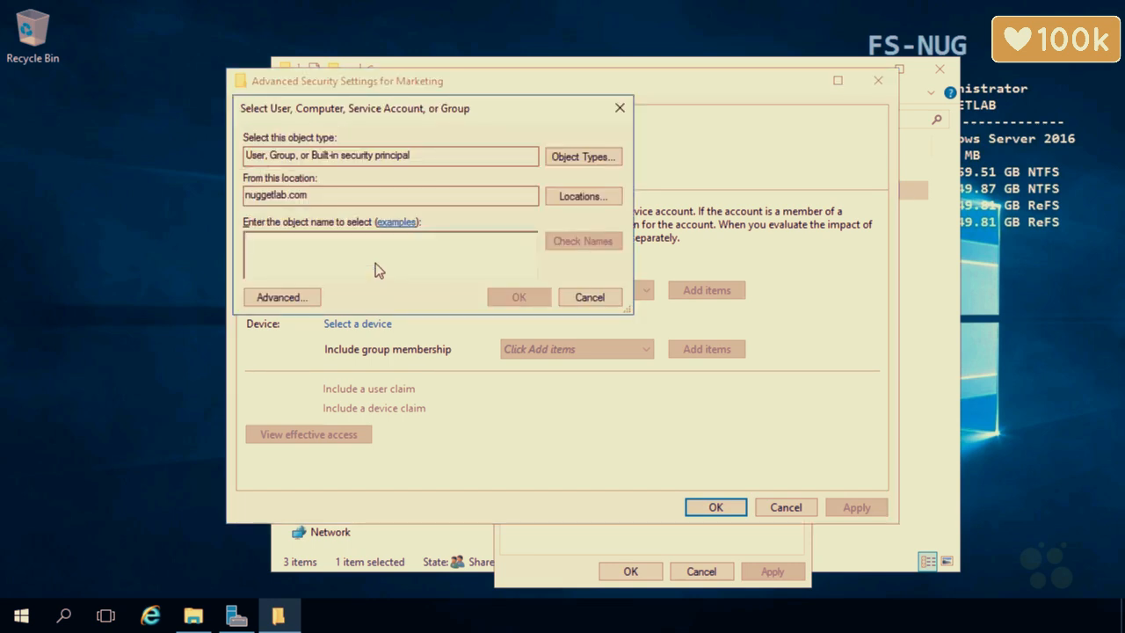
type("darth")
left_click(575, 246)
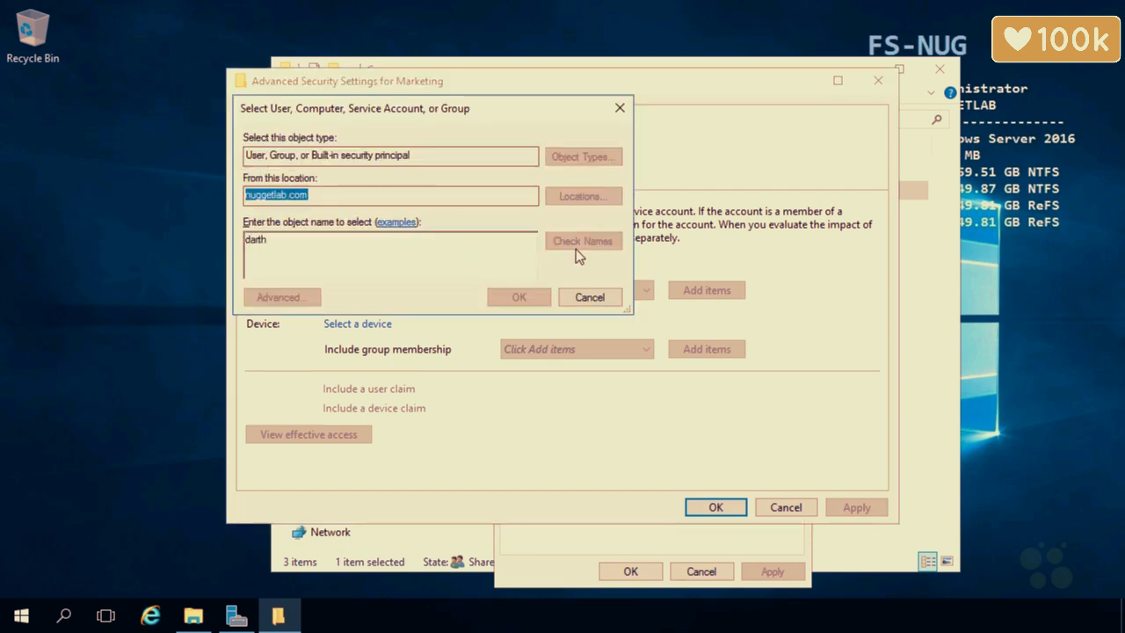
left_click(325, 263)
left_click(623, 409)
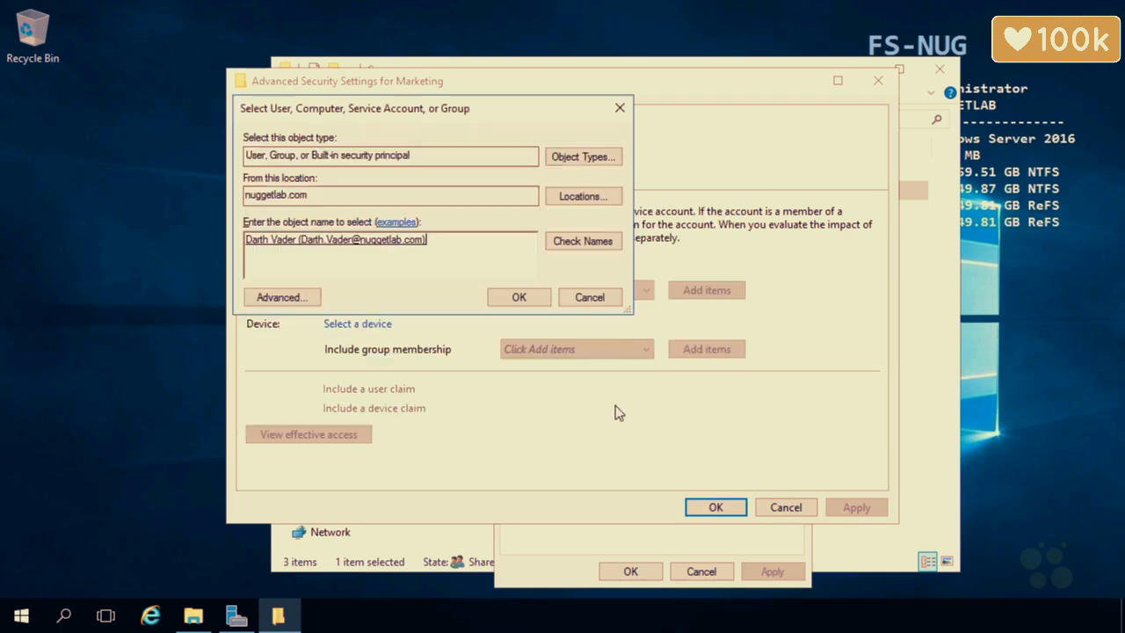
left_click(513, 297)
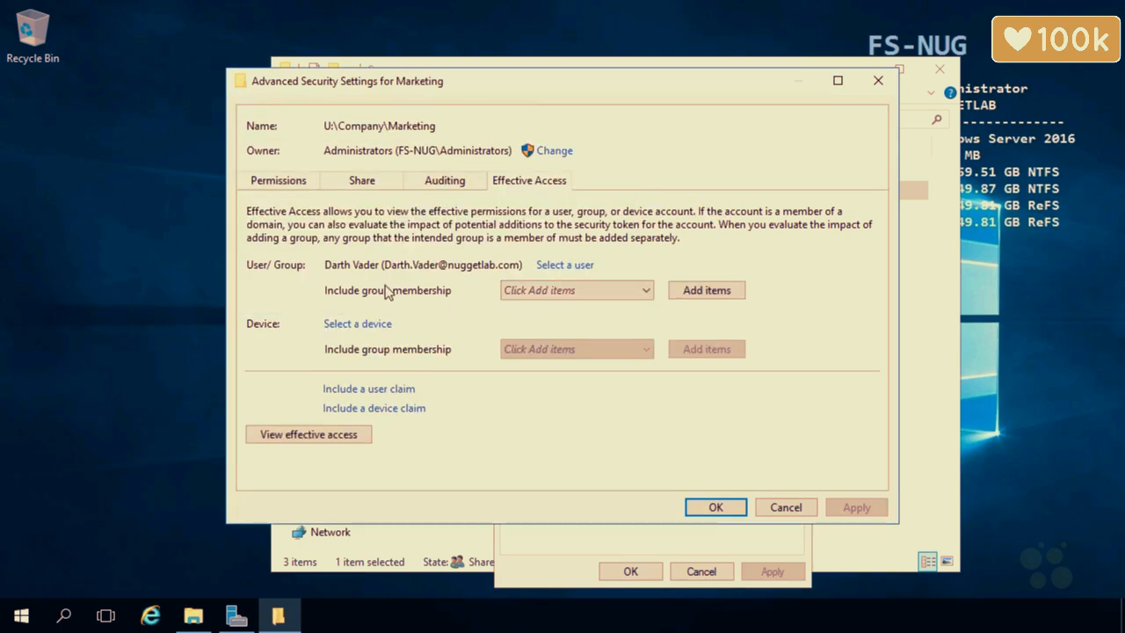
Add the Human group membership to the evaluation.
left_click(703, 294)
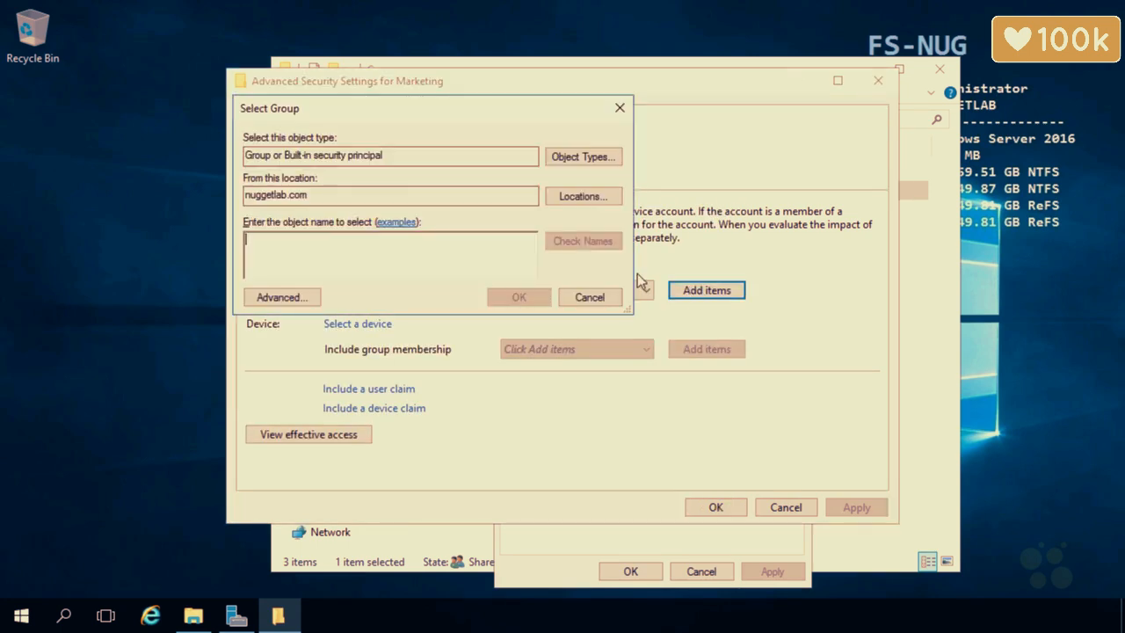
type("human")
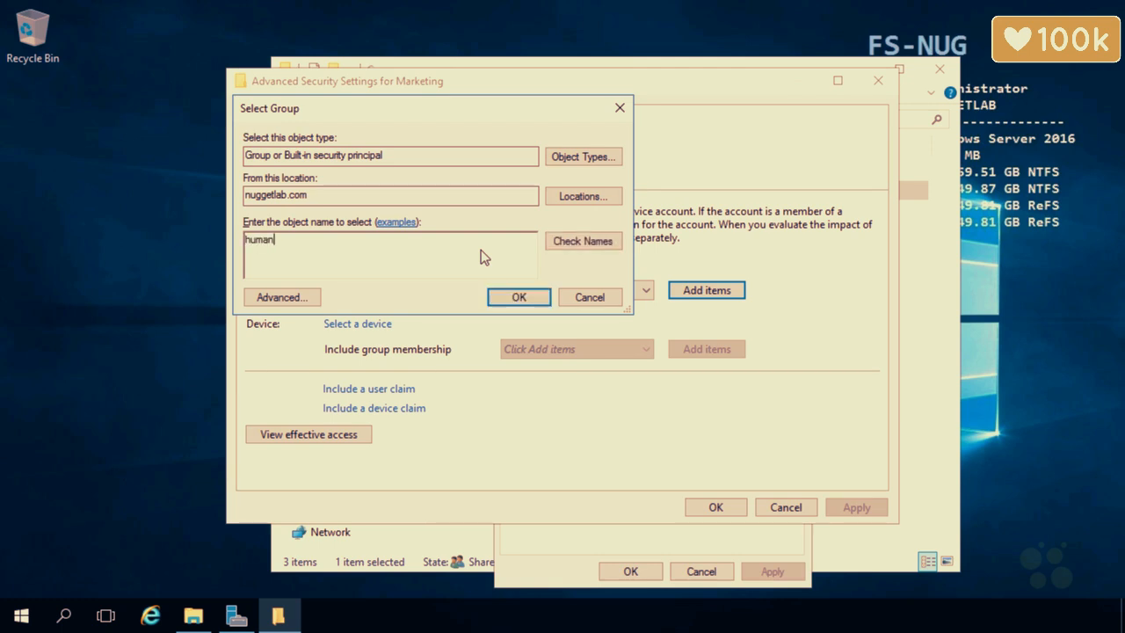
left_click(576, 242)
left_click(526, 298)
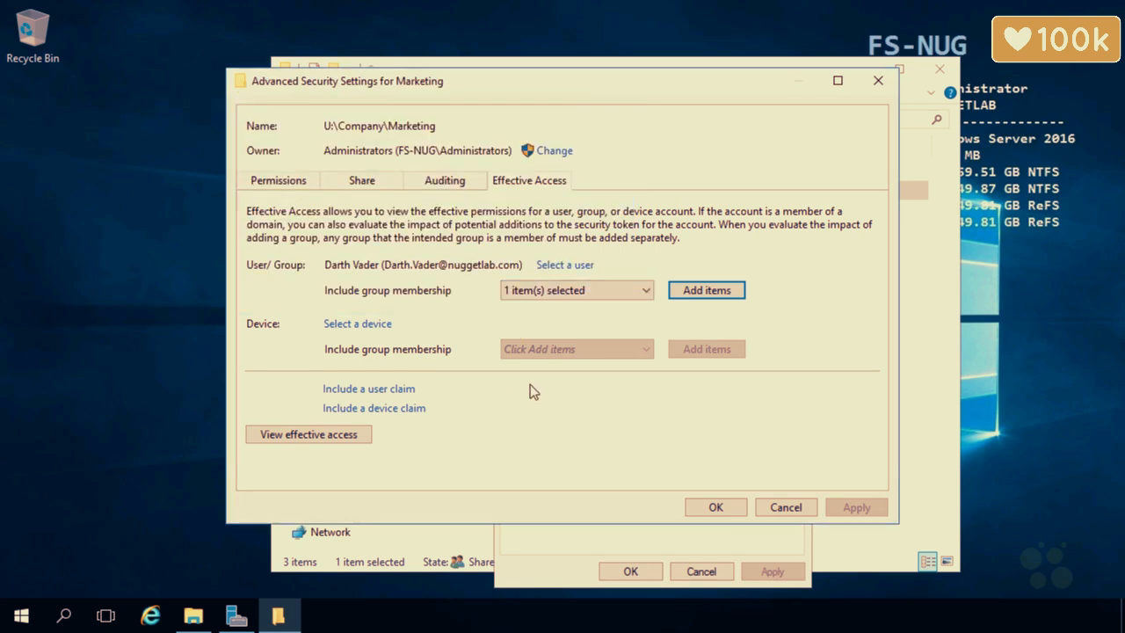
left_click(571, 291)
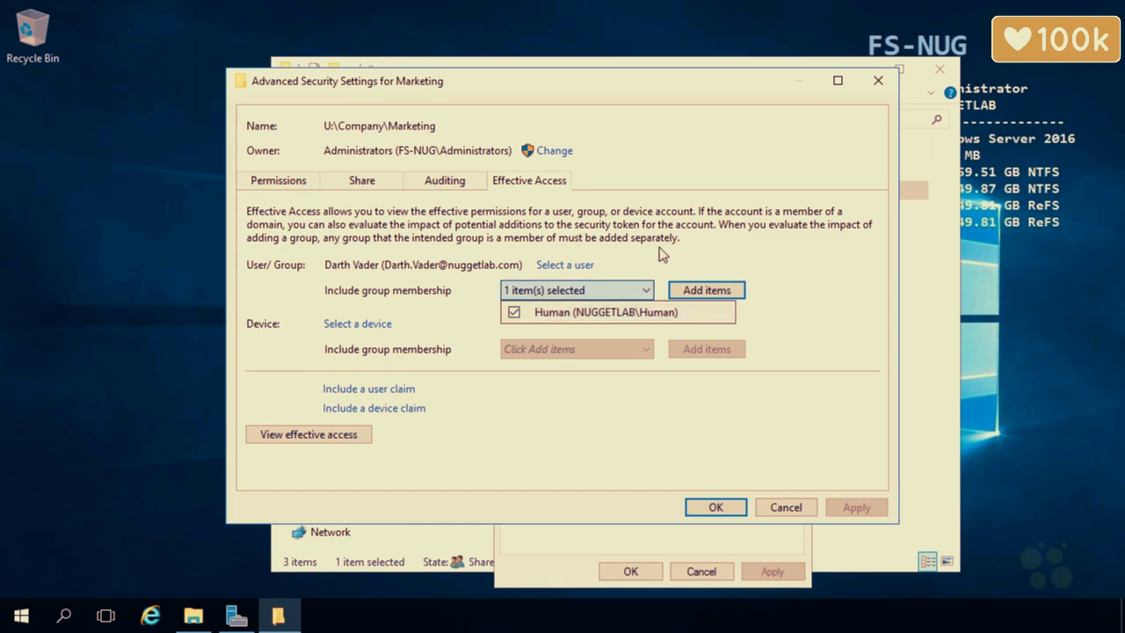
left_click(642, 329)
View the effective access in a maximized window, showing all permissions denied, then cancel.
left_click(364, 432)
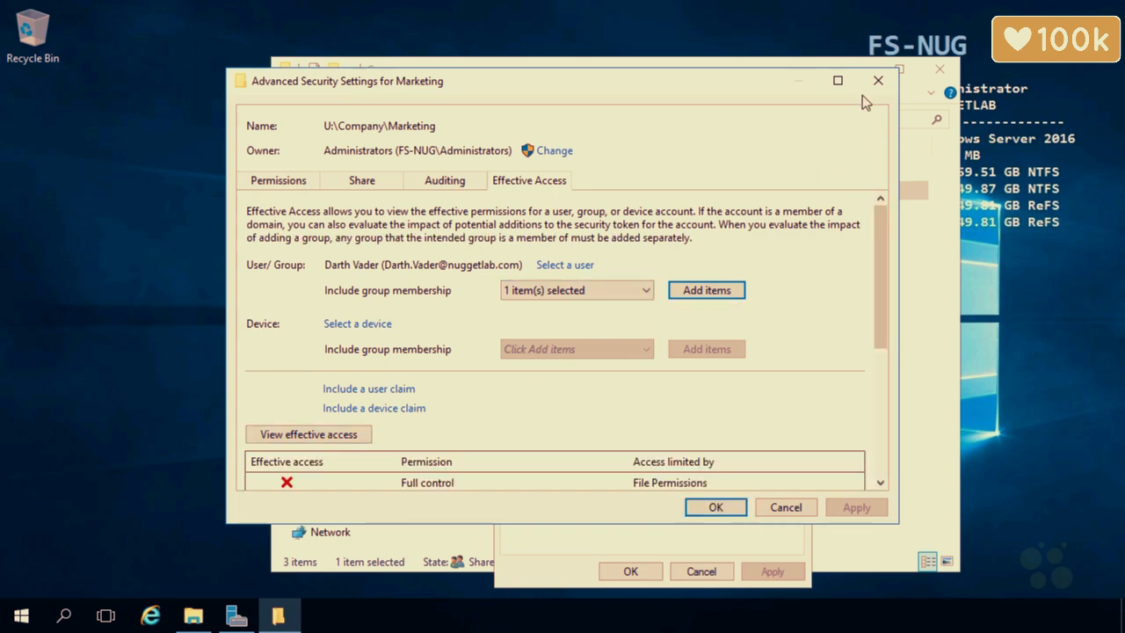
left_click(839, 81)
left_click_drag(1111, 320, 1112, 470)
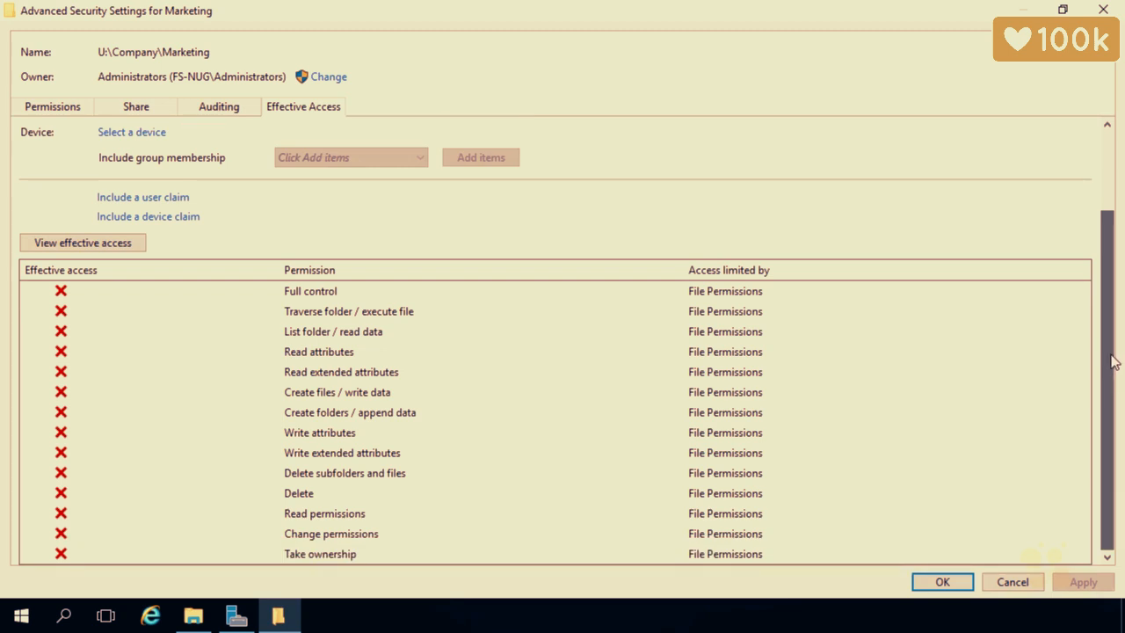
left_click_drag(1112, 356, 1113, 459)
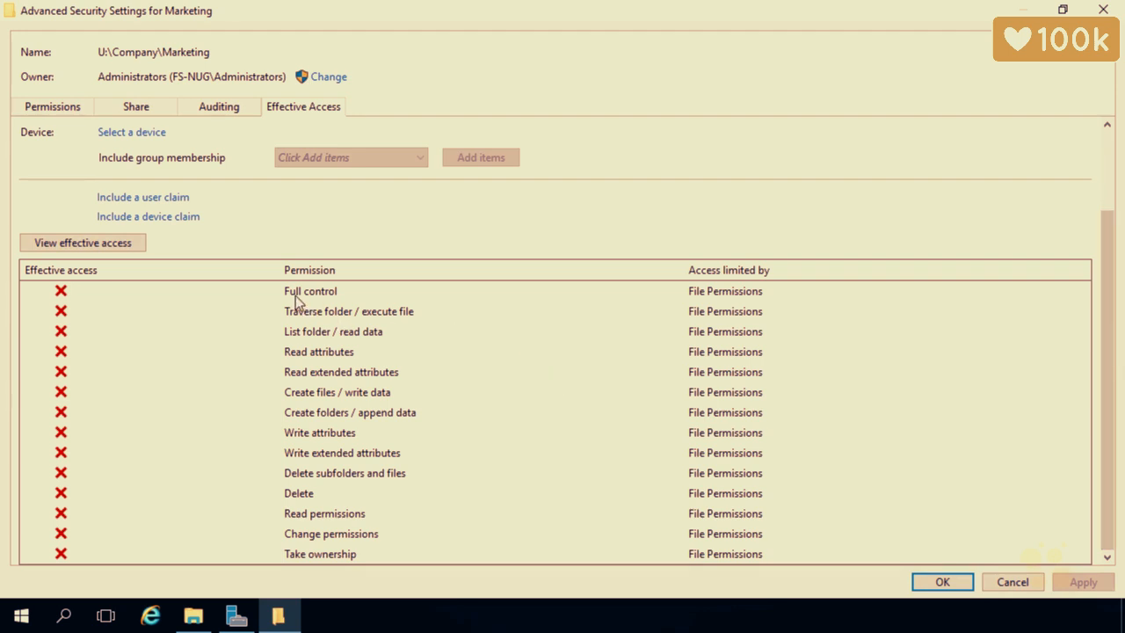
left_click(1002, 583)
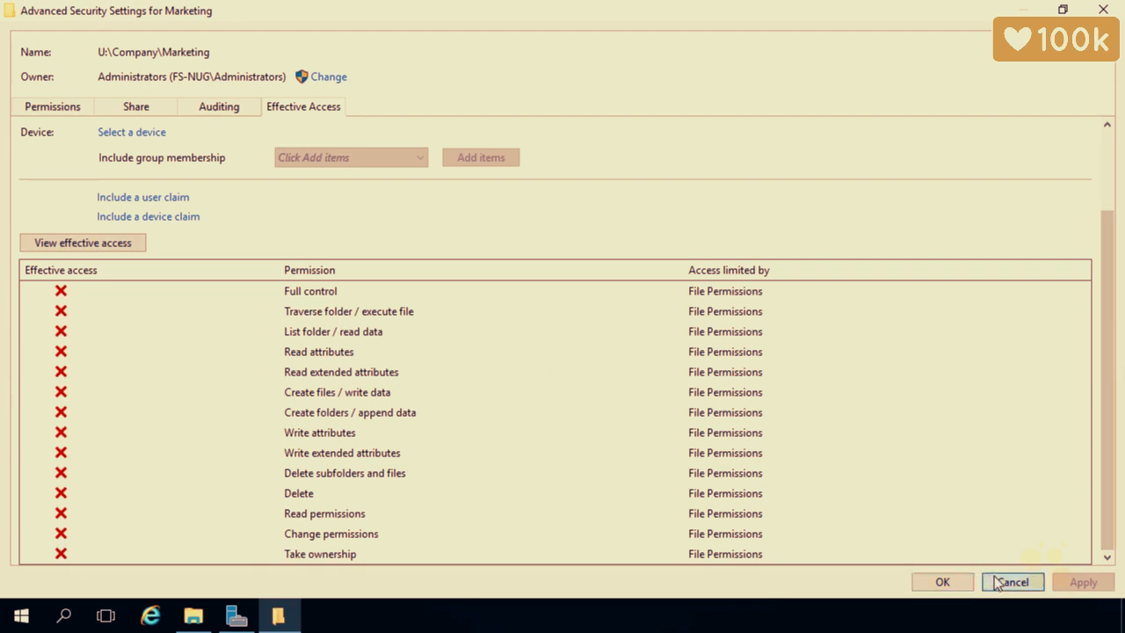
Open the Effective Access tab in Sales' advanced security settings, maximized.
left_click(686, 571)
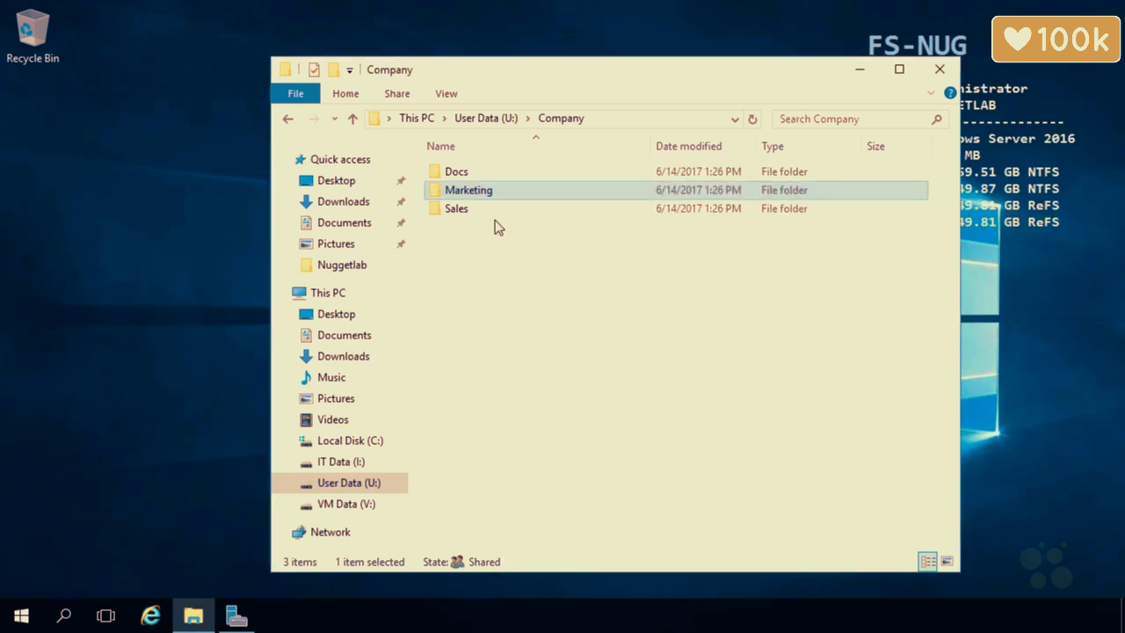
left_click(490, 218)
right_click(489, 216)
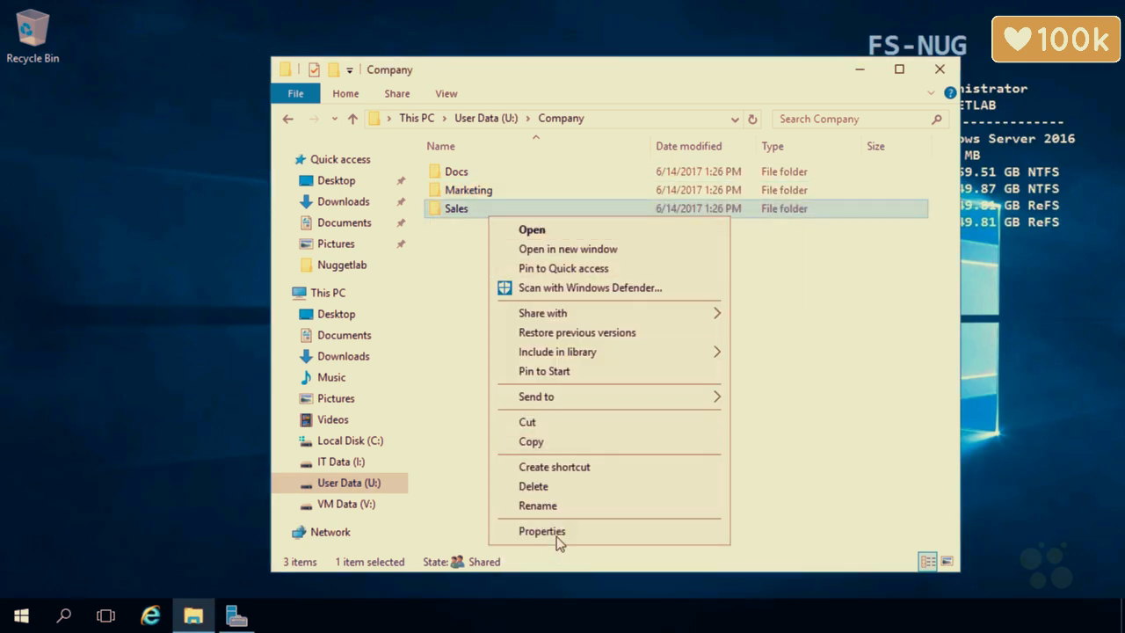
left_click(557, 532)
left_click(615, 211)
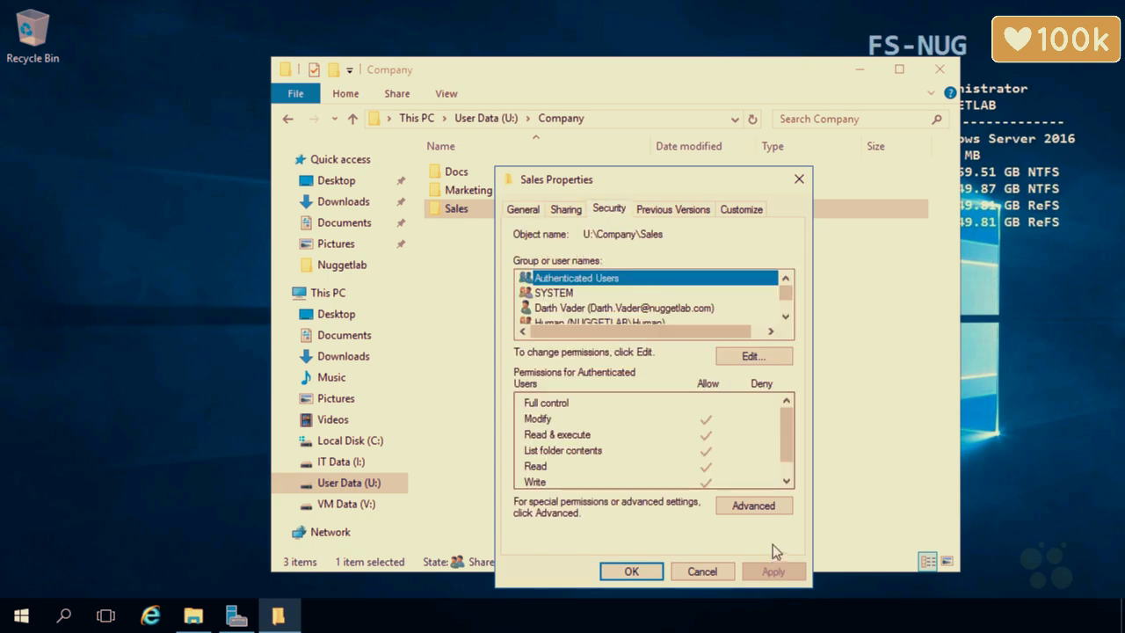
left_click(734, 505)
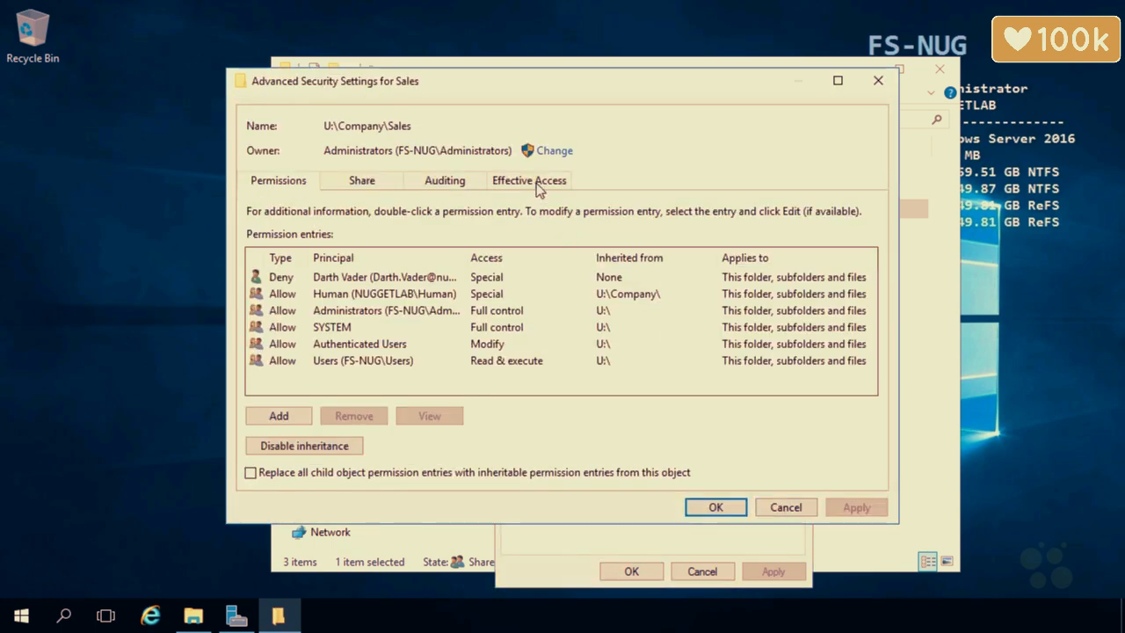
left_click(536, 183)
left_click(838, 80)
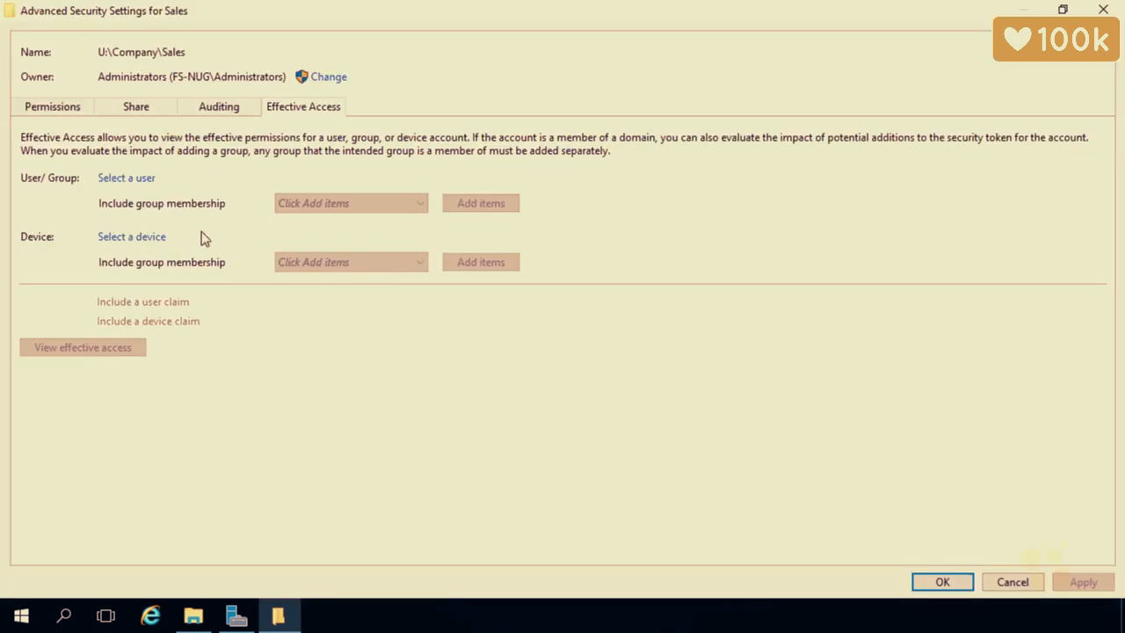
Choose the test user matching 'darth' as the user to check.
left_click(139, 180)
type("darth")
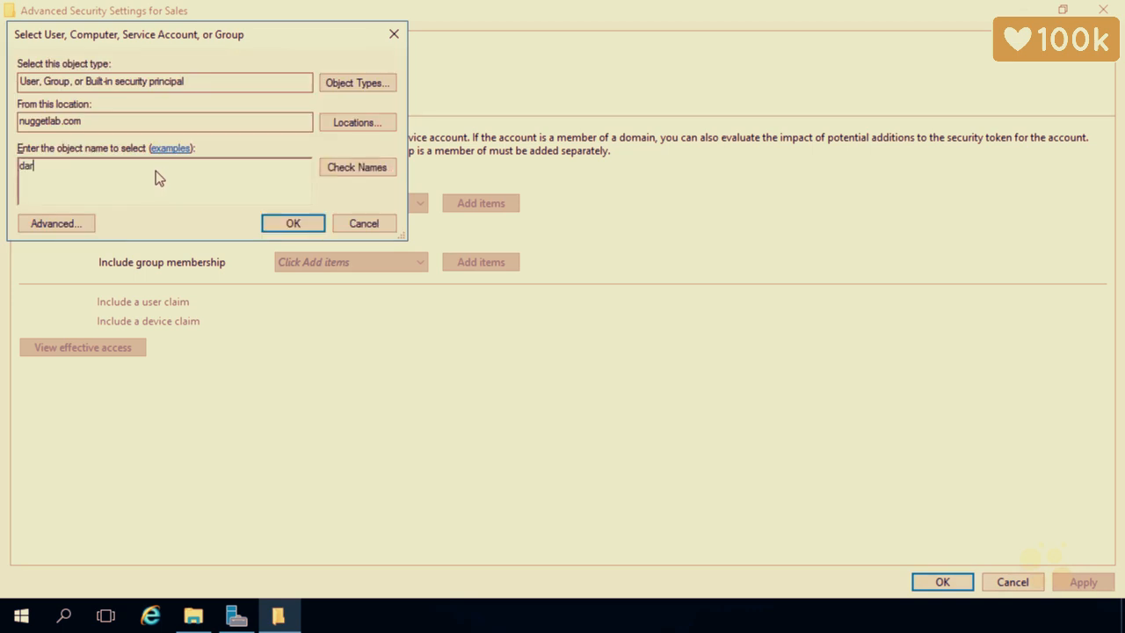
left_click(336, 168)
left_click(92, 191)
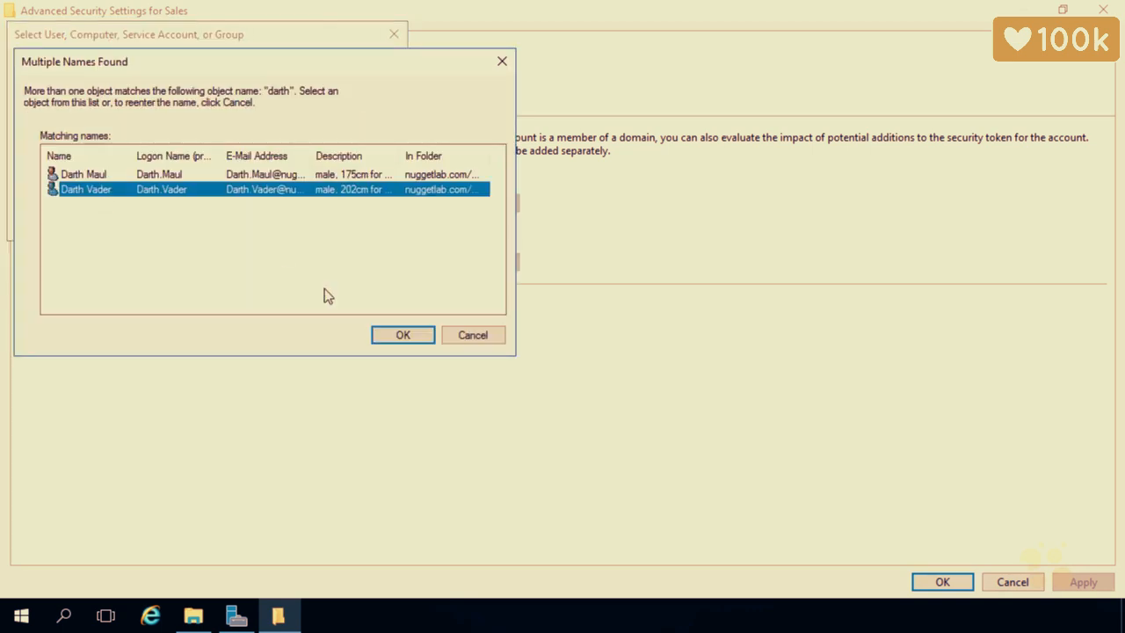
left_click(397, 335)
left_click(281, 227)
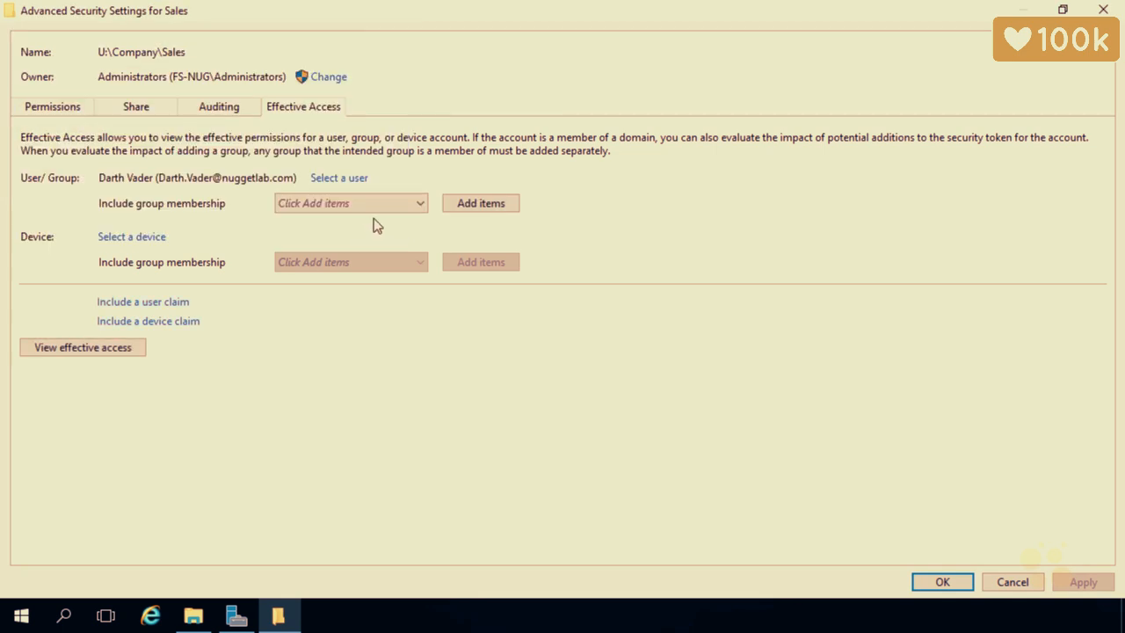
Add Human group membership, view the read-only effective access on Sales, then close.
left_click(472, 206)
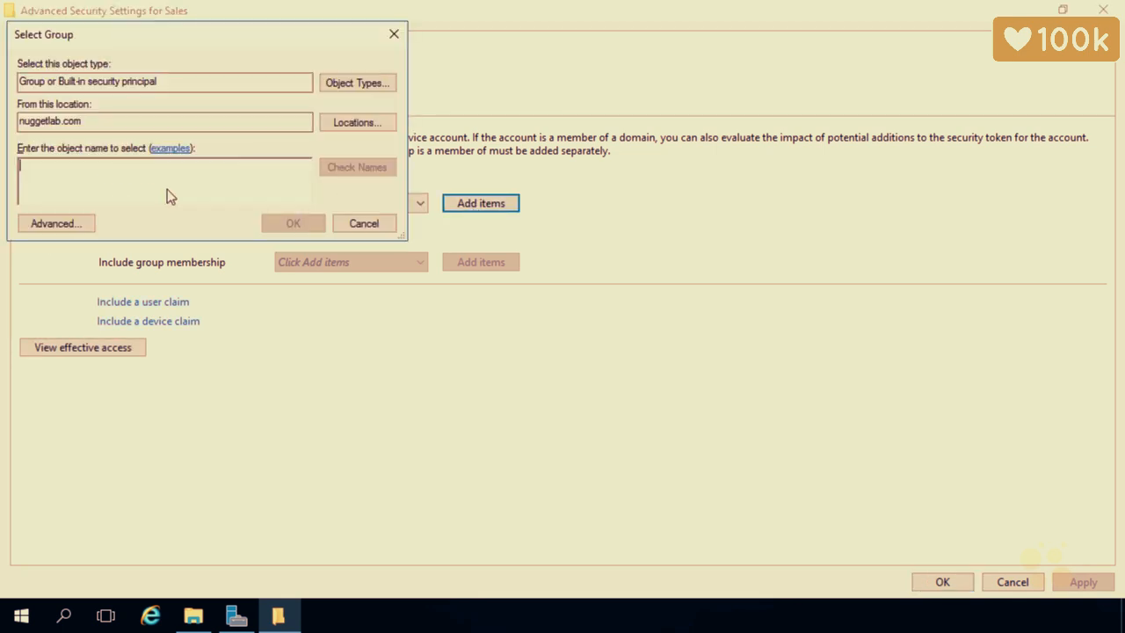
type("human")
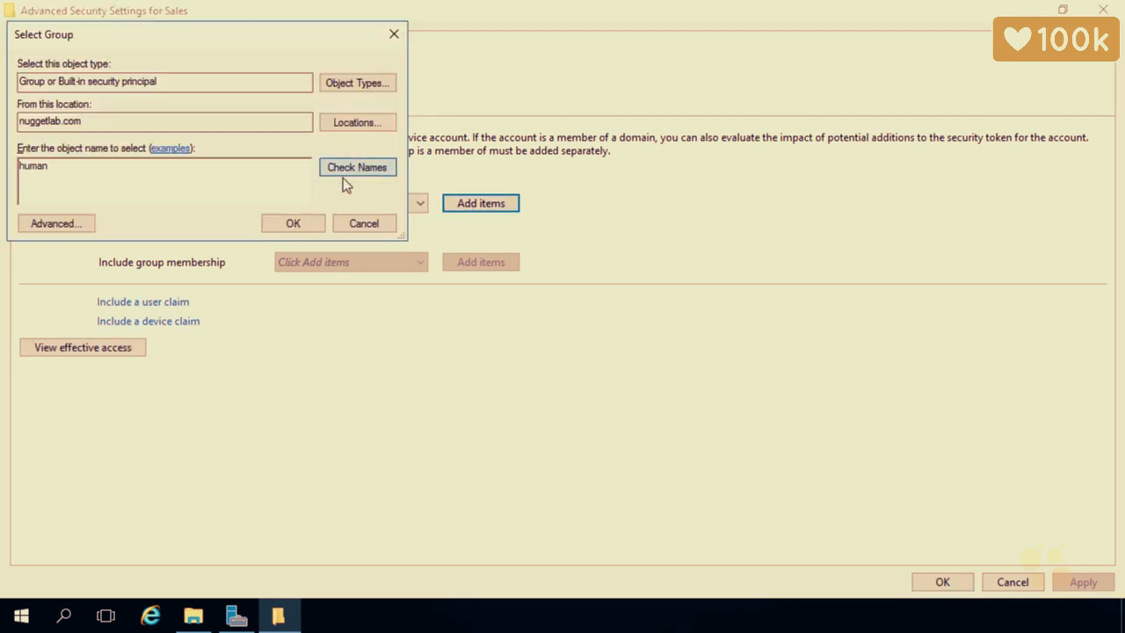
left_click(343, 175)
left_click(302, 220)
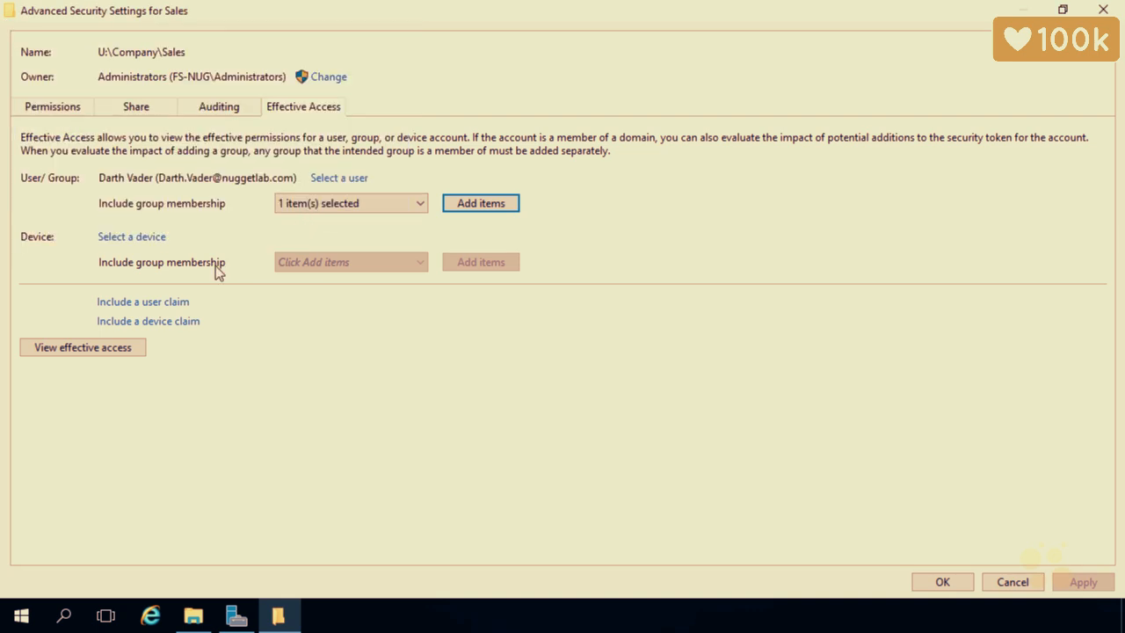
left_click(133, 346)
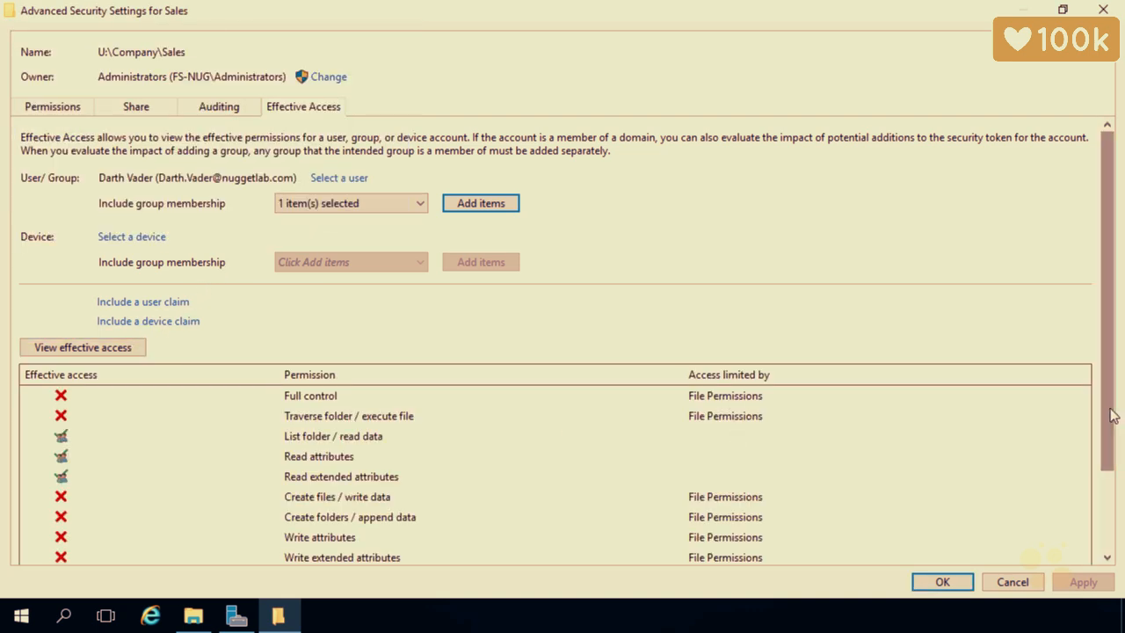
left_click_drag(1113, 414, 1110, 527)
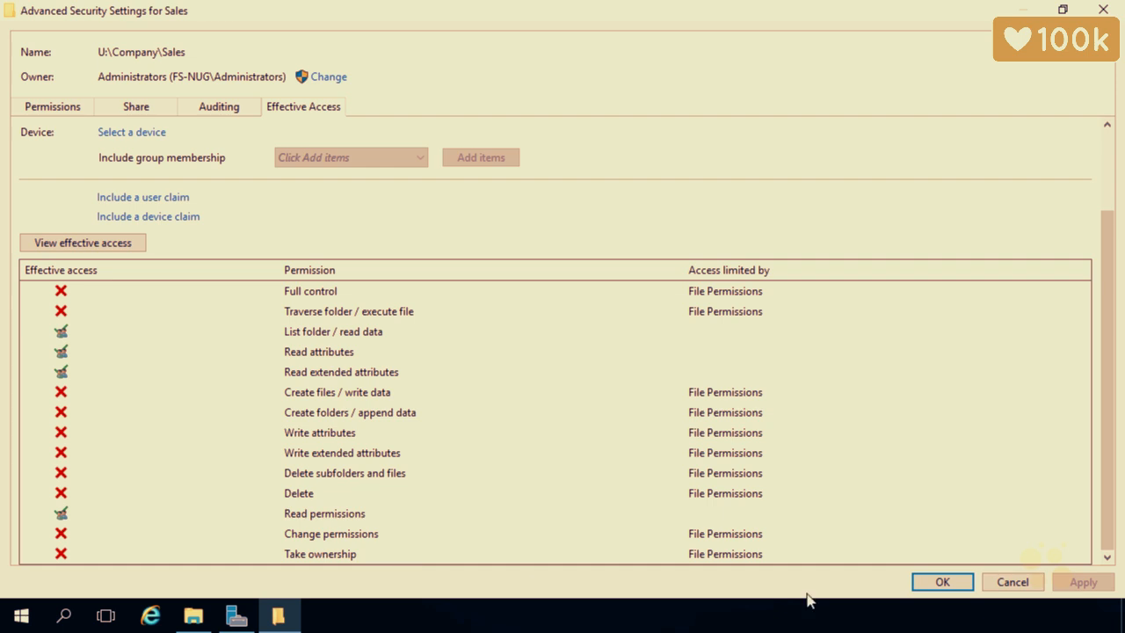
left_click(934, 585)
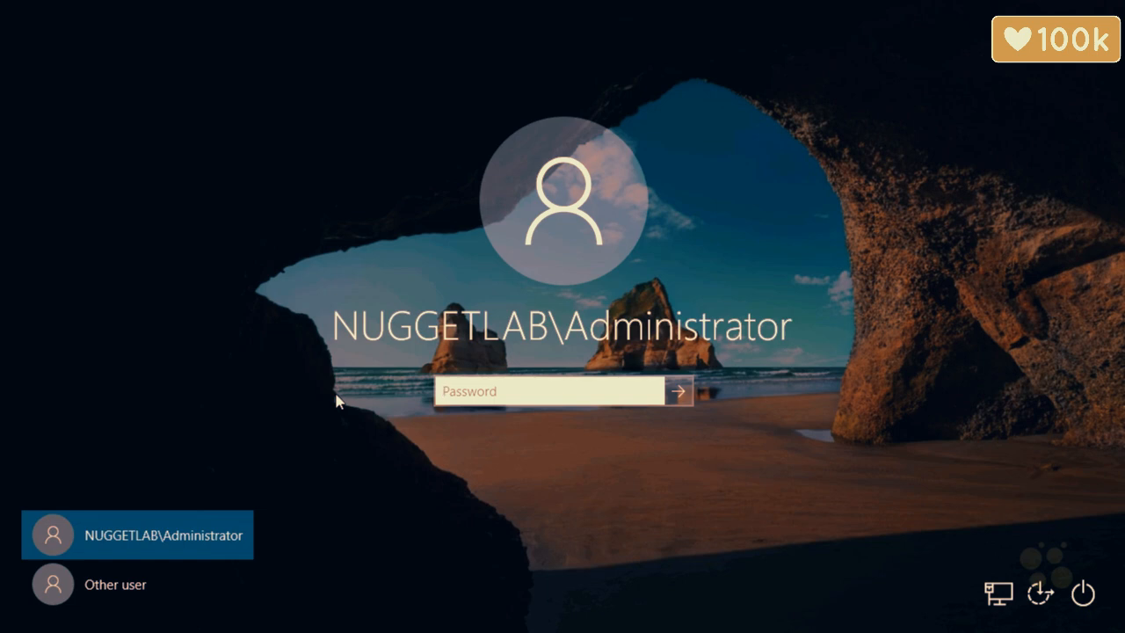
Sign in as another domain user with their password and open File Explorer with Win+E.
left_click(148, 585)
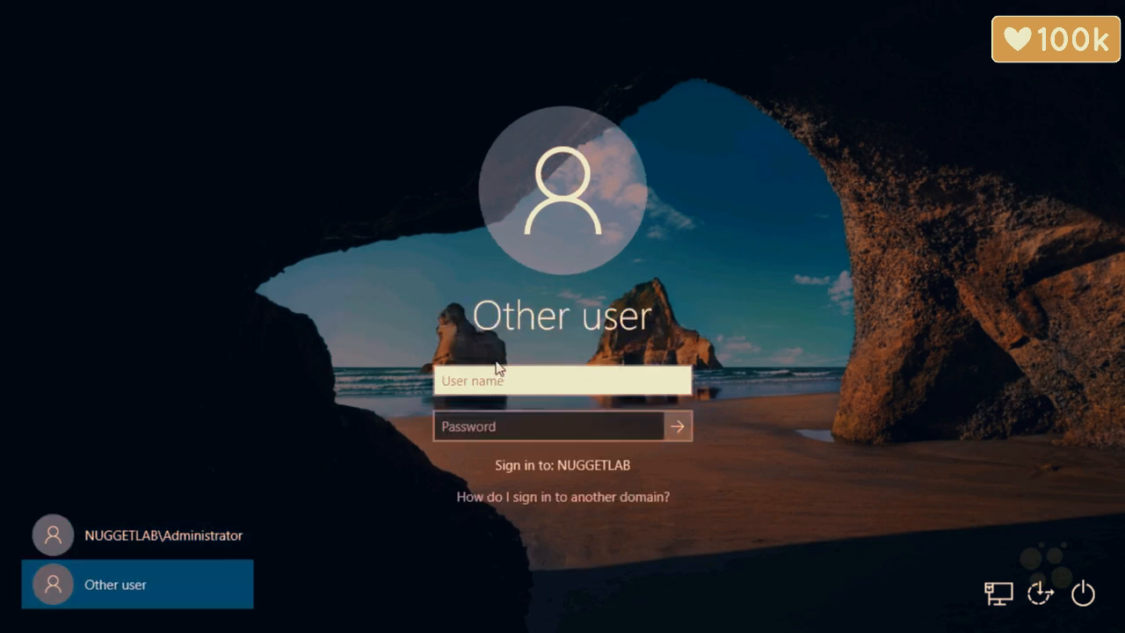
type("luke.skywalker")
key("Tab")
type("Pa$$w0rd!")
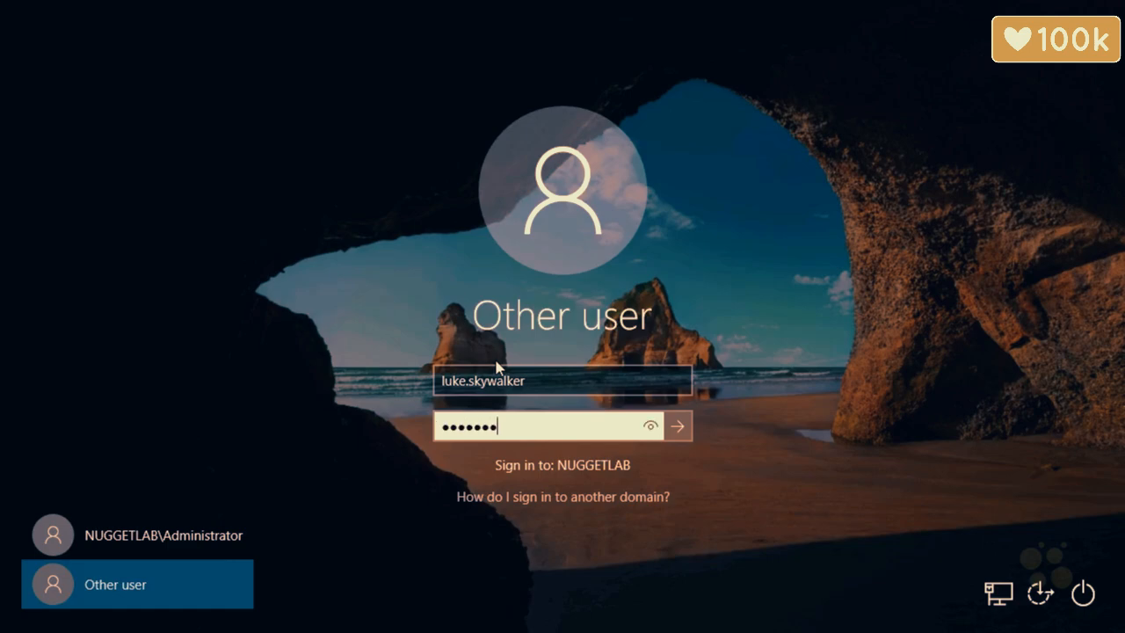
key("Return")
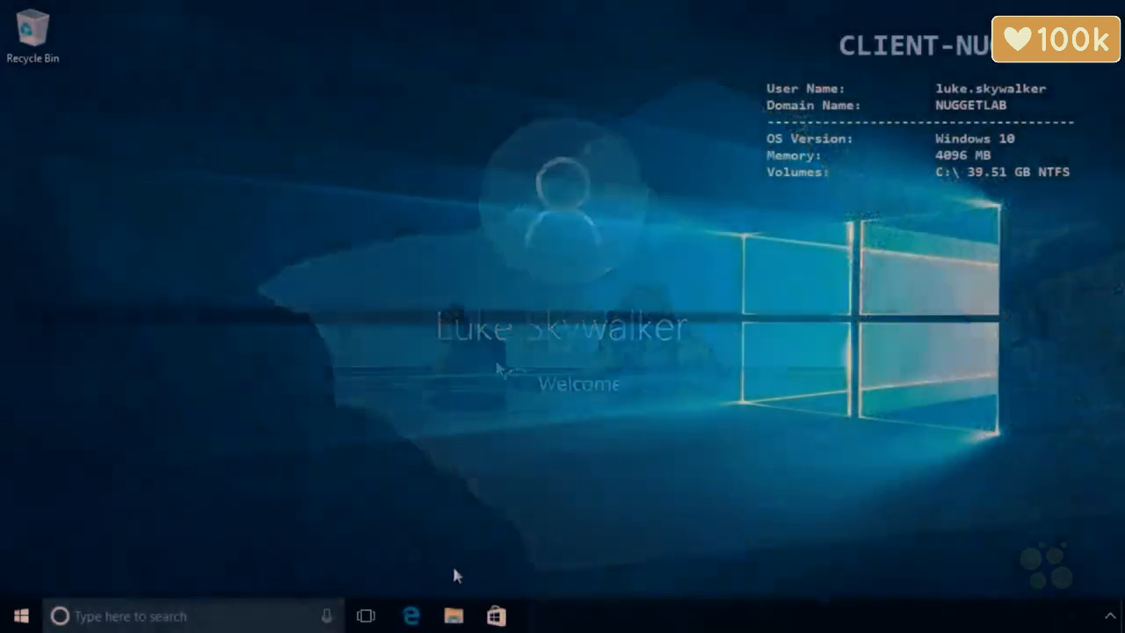
key("super+e")
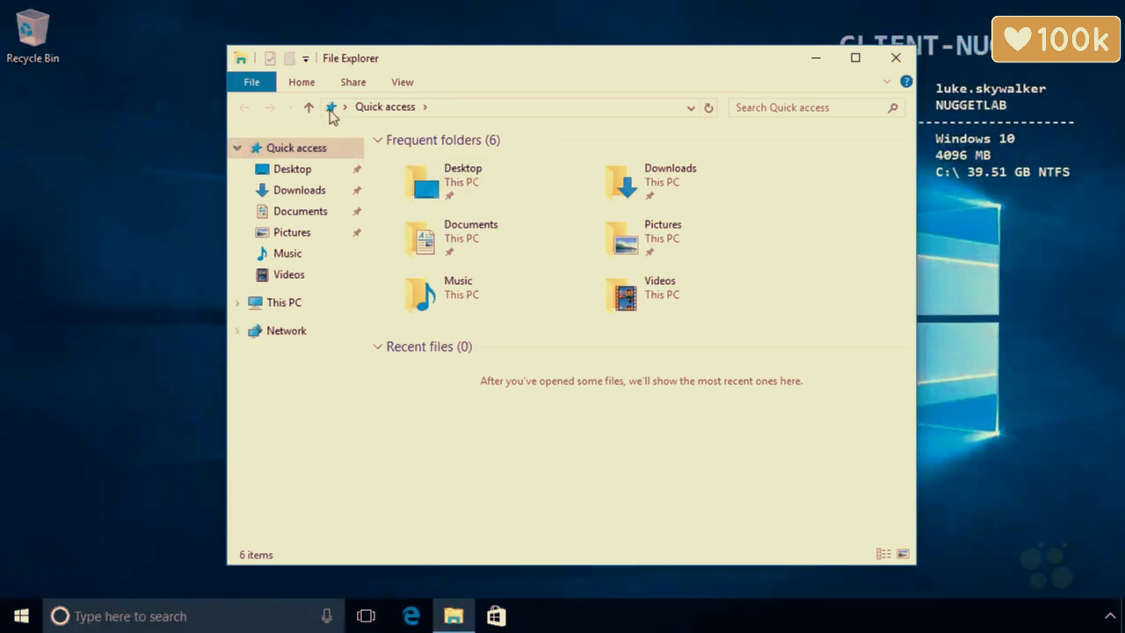
Browse to \\fs-nug and open the Company share.
left_click(330, 109)
type("\\\\fs-n")
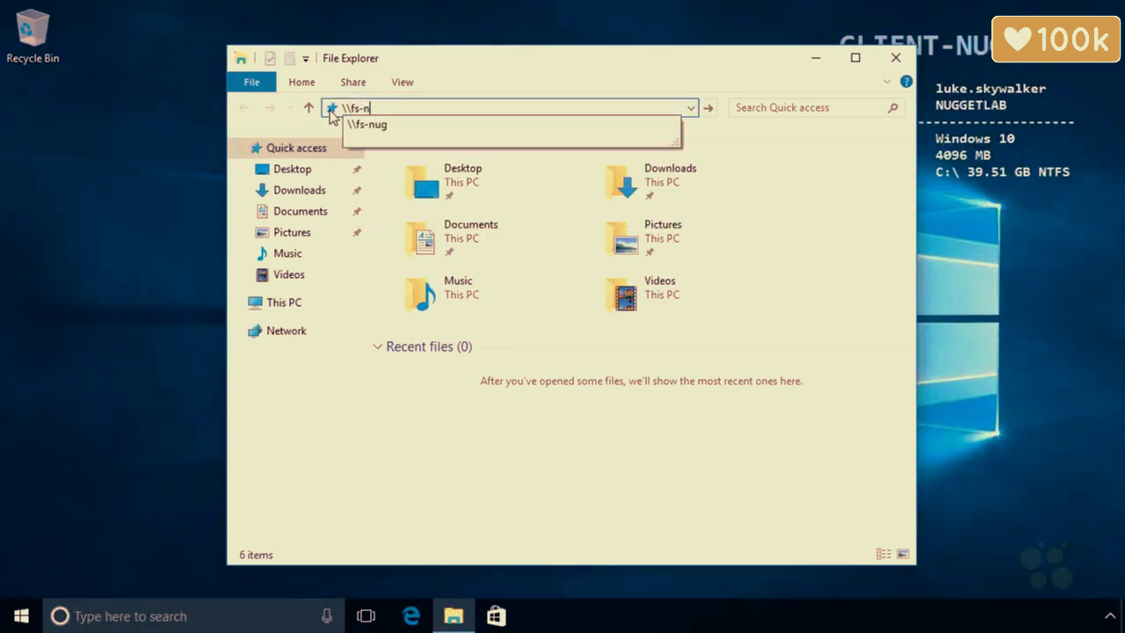
type("ug")
key("Return")
double_click(452, 155)
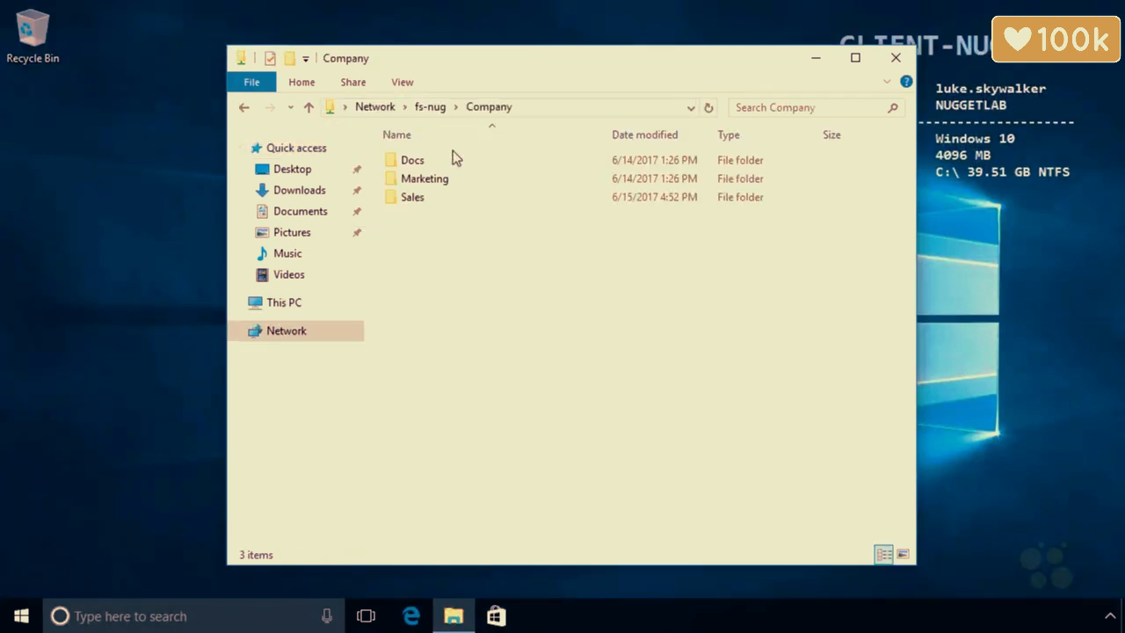
Create a 'New folder' and a 'New Rich Text Document' in Company with default names.
right_click(478, 266)
mouse_move(534, 430)
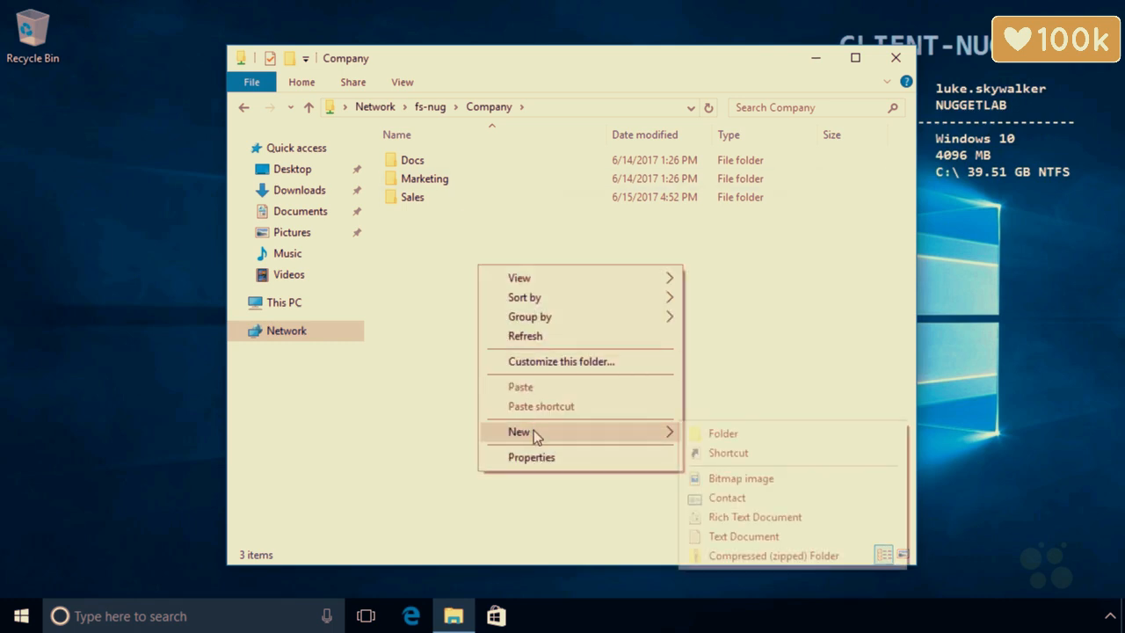
left_click(702, 434)
left_click(482, 324)
right_click(482, 324)
mouse_move(541, 507)
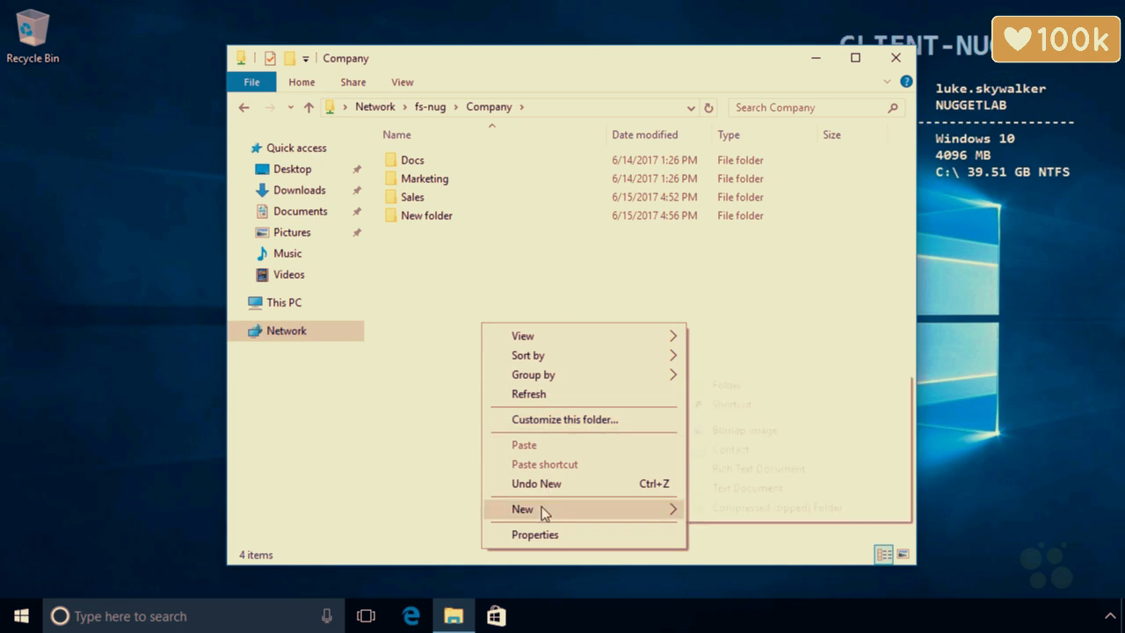
left_click(731, 468)
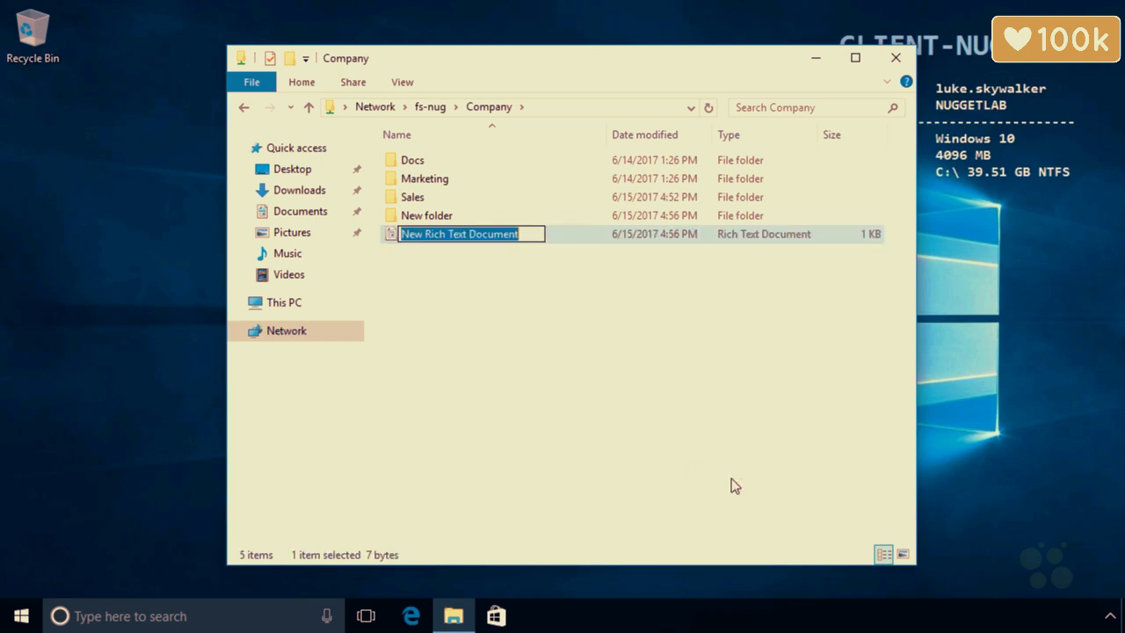
left_click(446, 306)
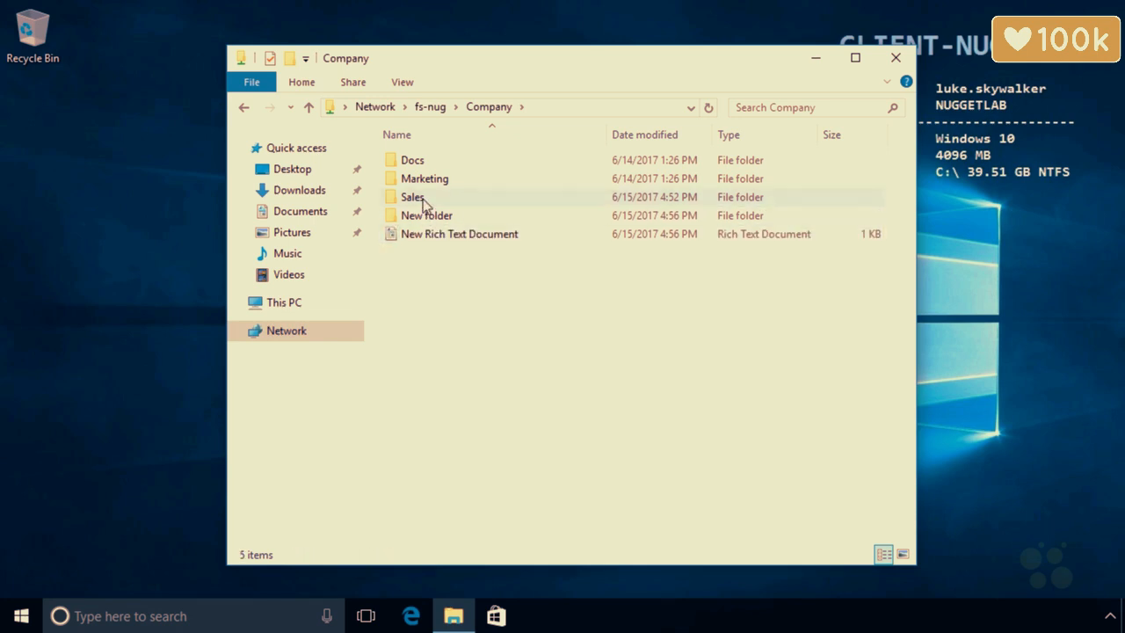
Create a 'New Text Document' inside the Marketing folder.
double_click(428, 180)
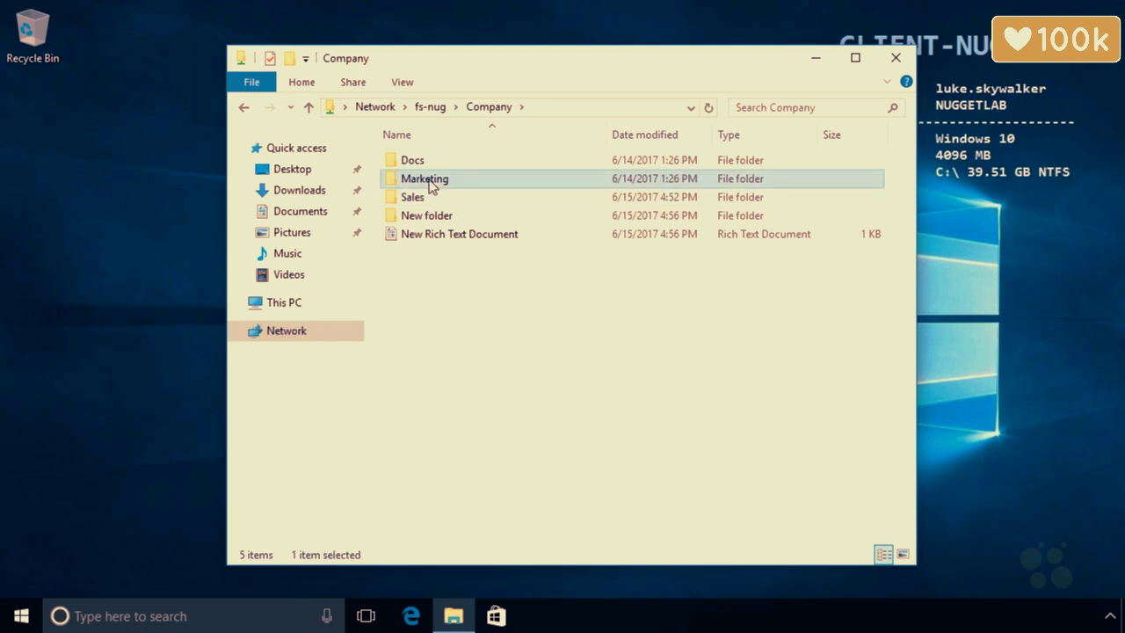
right_click(483, 303)
mouse_move(627, 491)
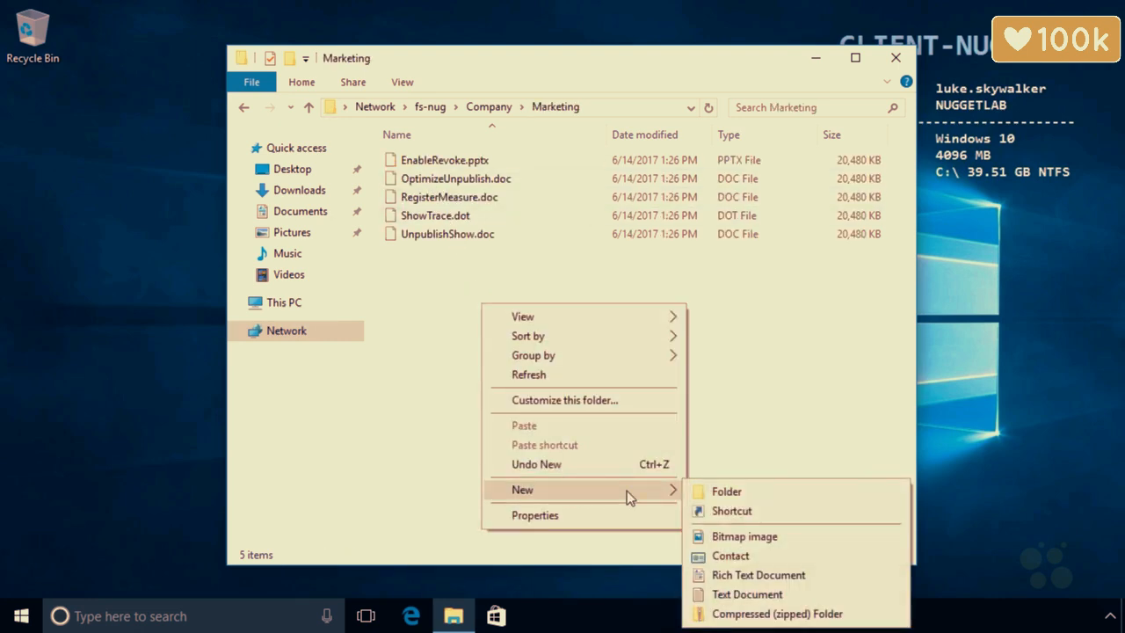
left_click(740, 595)
left_click(560, 324)
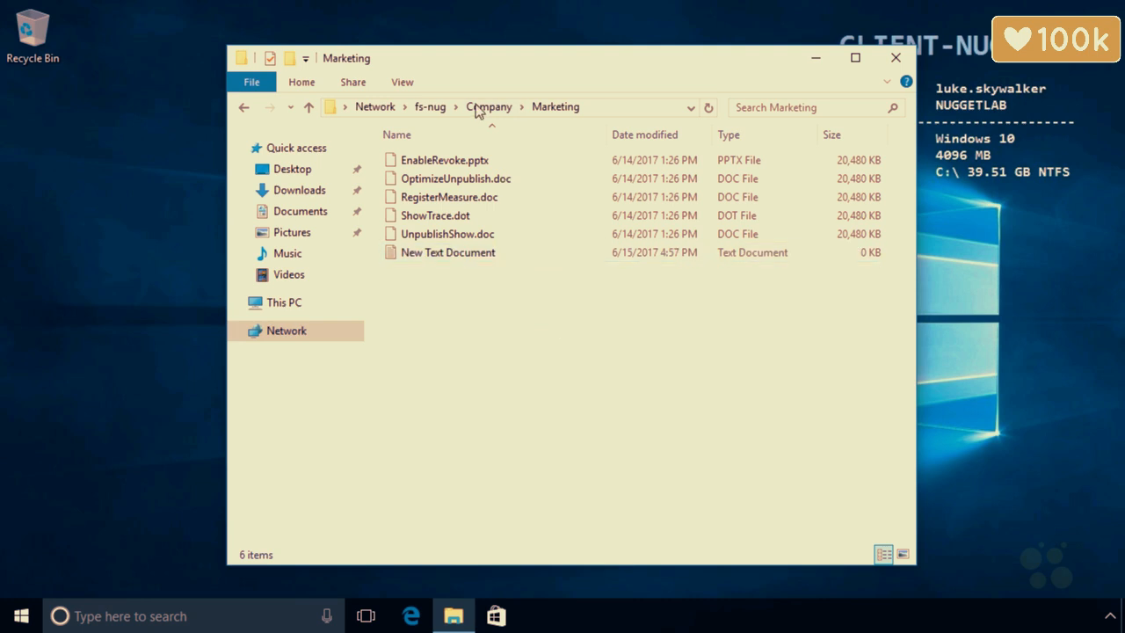
Return to Company and select its items in turn, ending on Marketing.
left_click(489, 113)
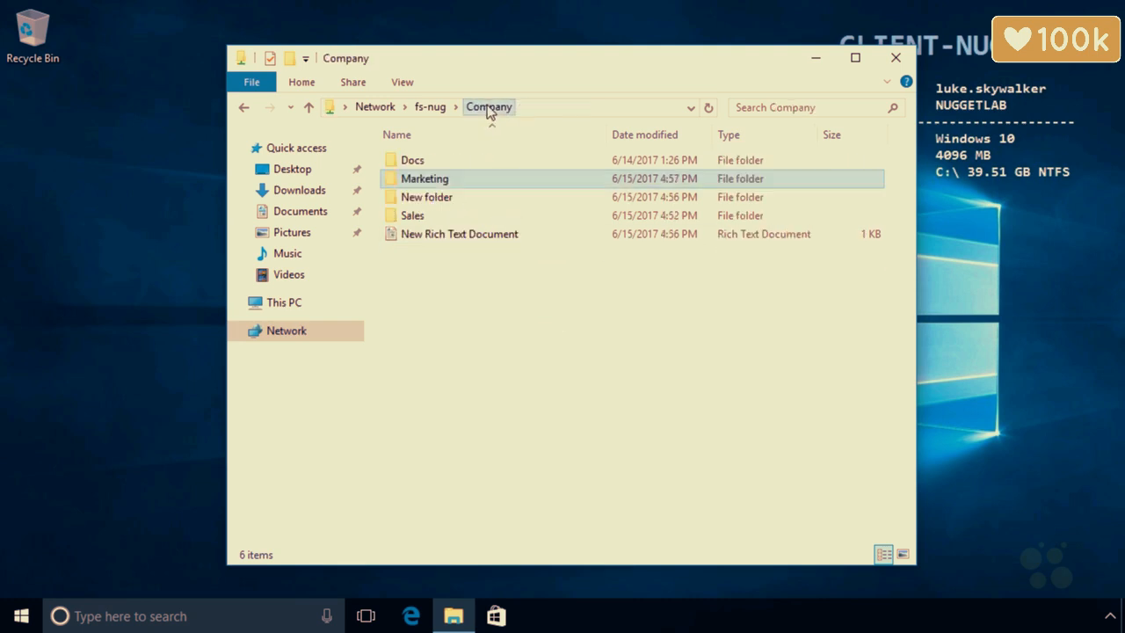
left_click(422, 216)
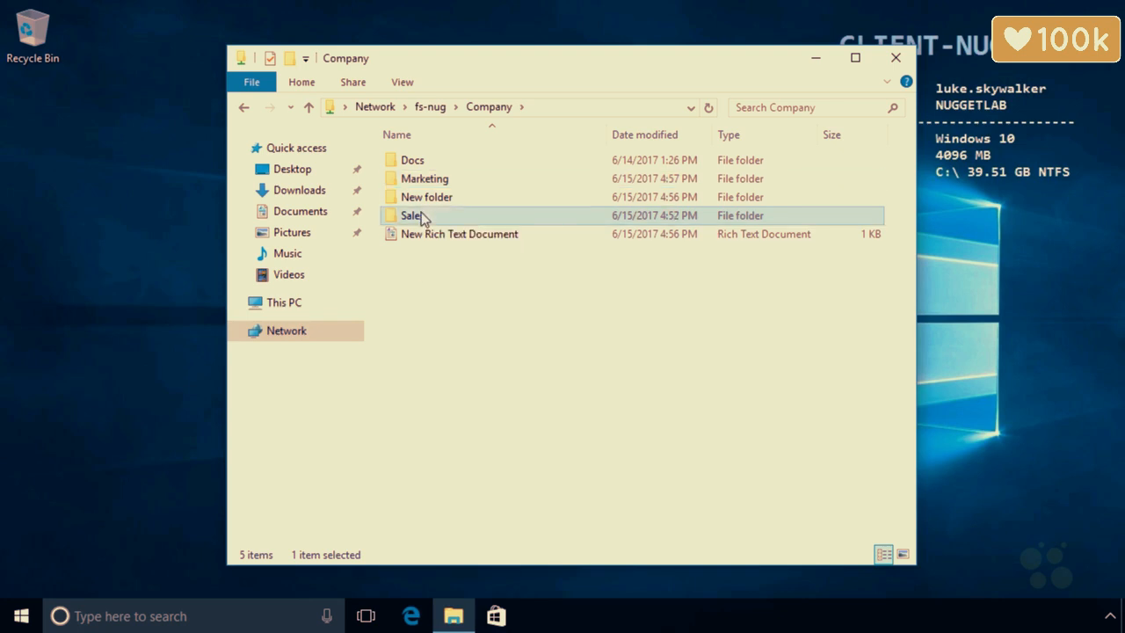
left_click(427, 181)
left_click(422, 164)
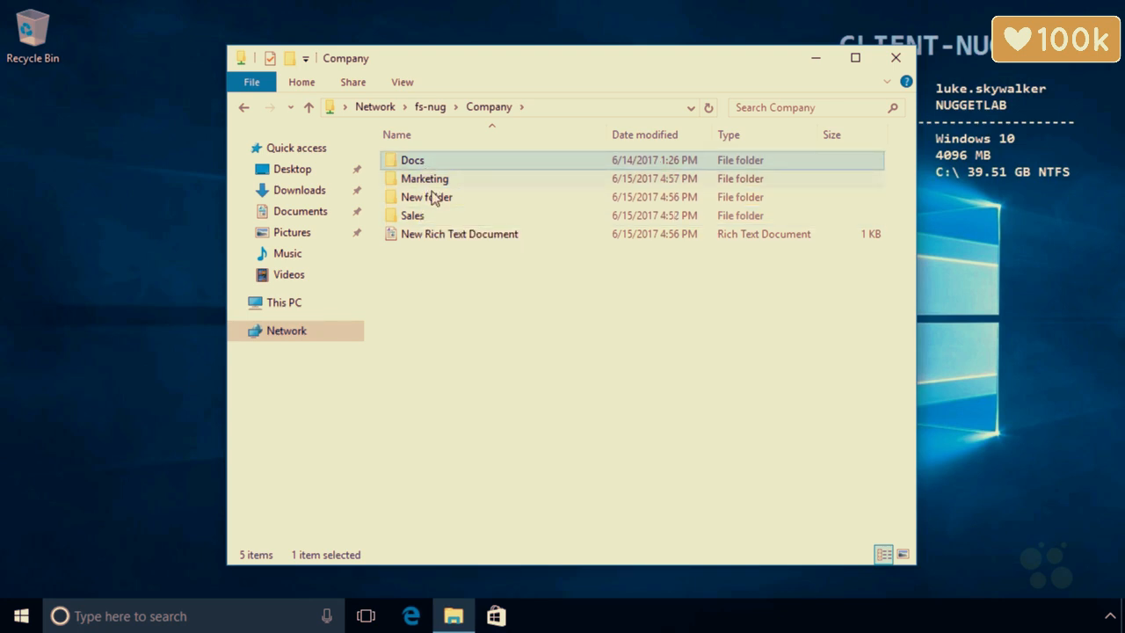
left_click(433, 198)
left_click(434, 237)
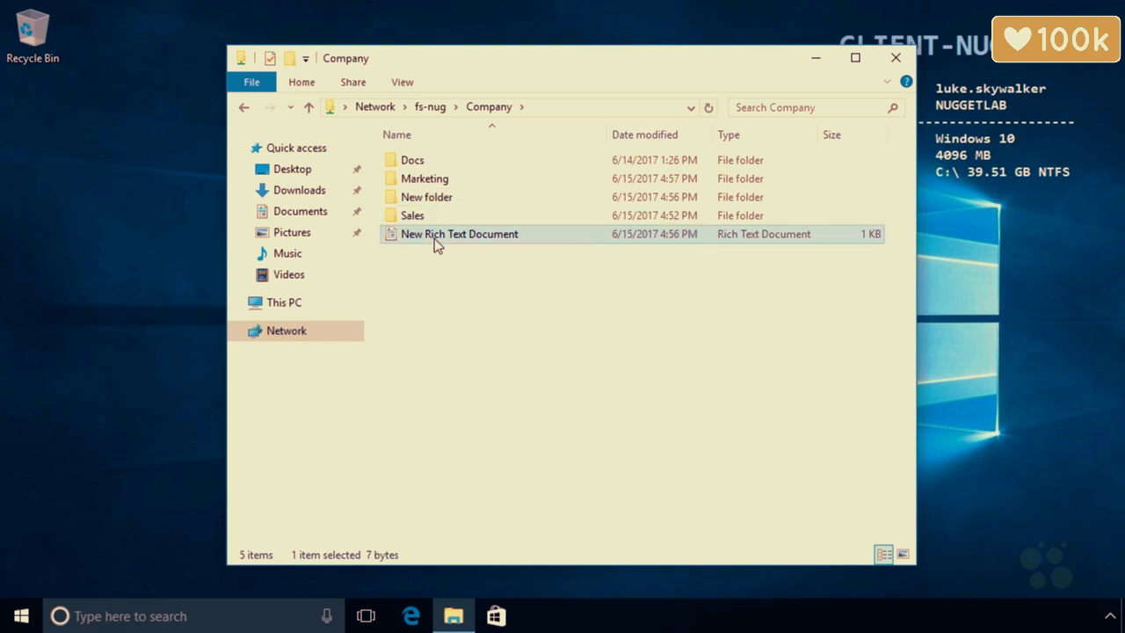
left_click(434, 181)
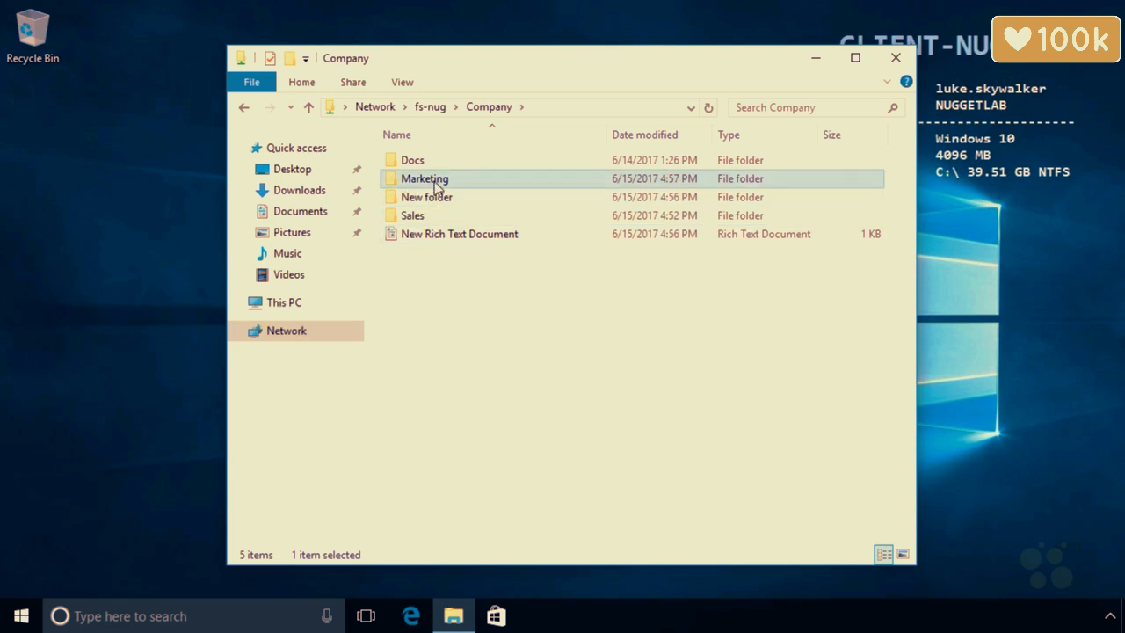
right_click(434, 181)
left_click(505, 472)
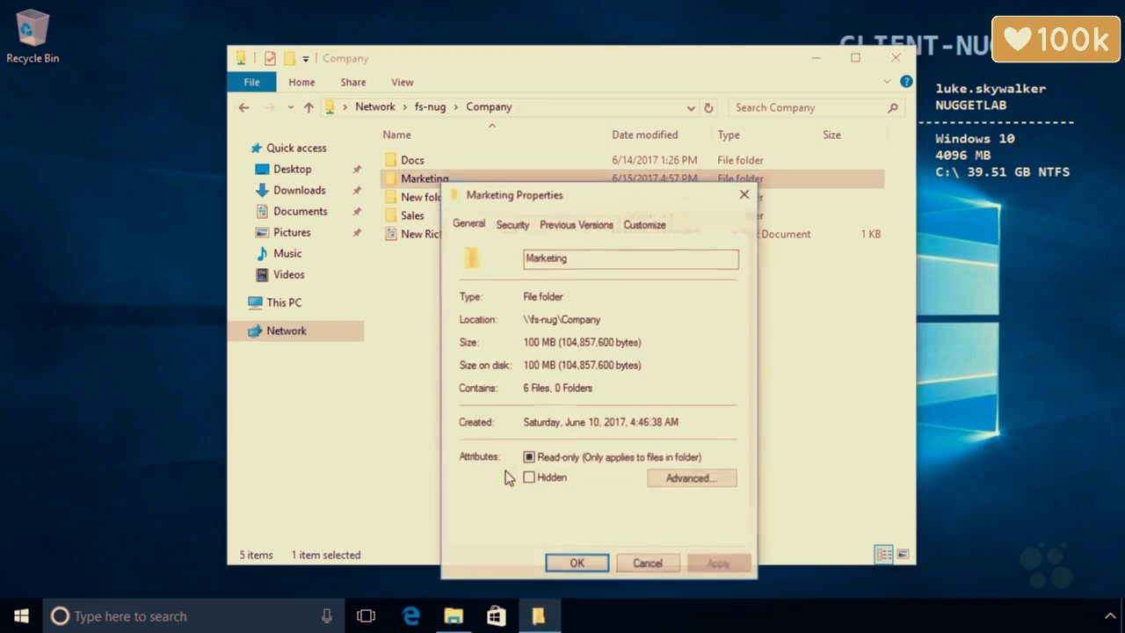
left_click(513, 225)
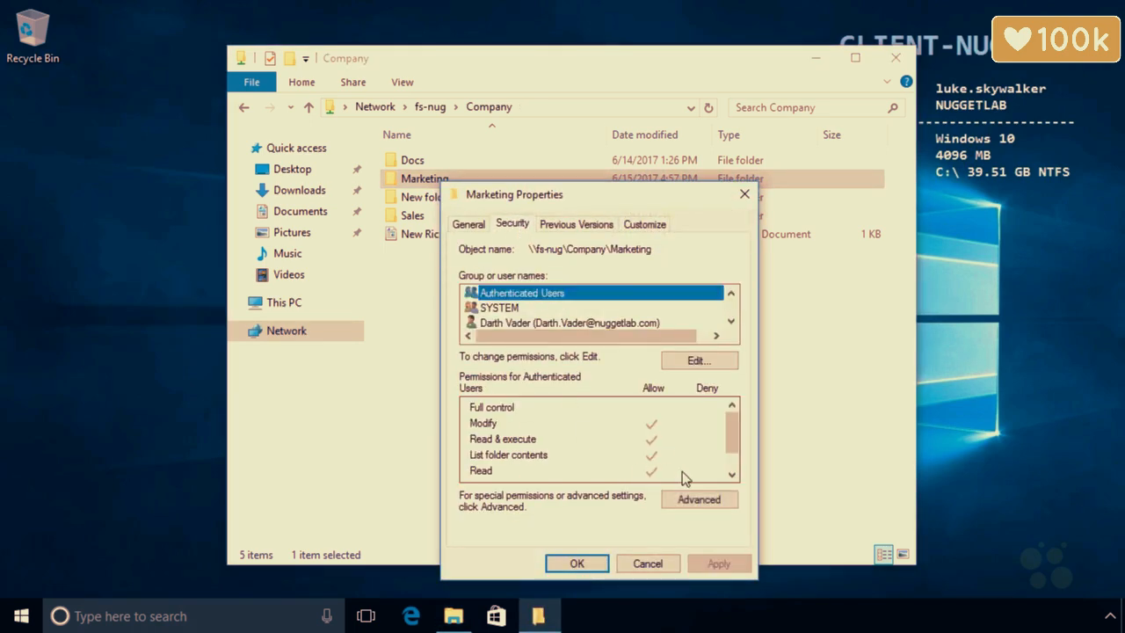
left_click(693, 500)
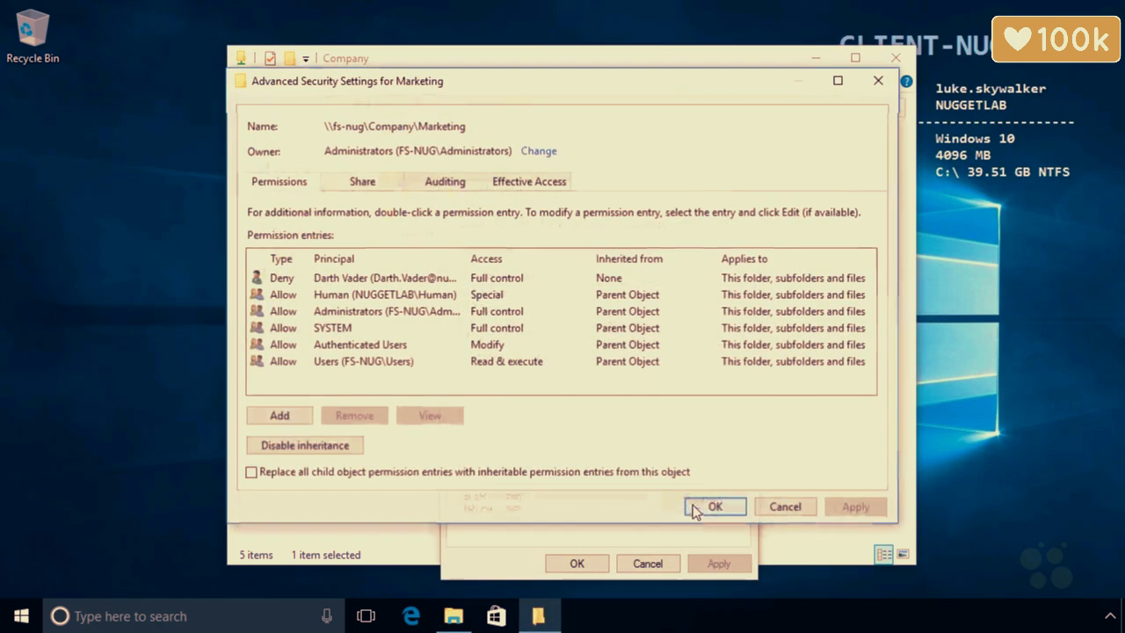
left_click(403, 280)
left_click(378, 416)
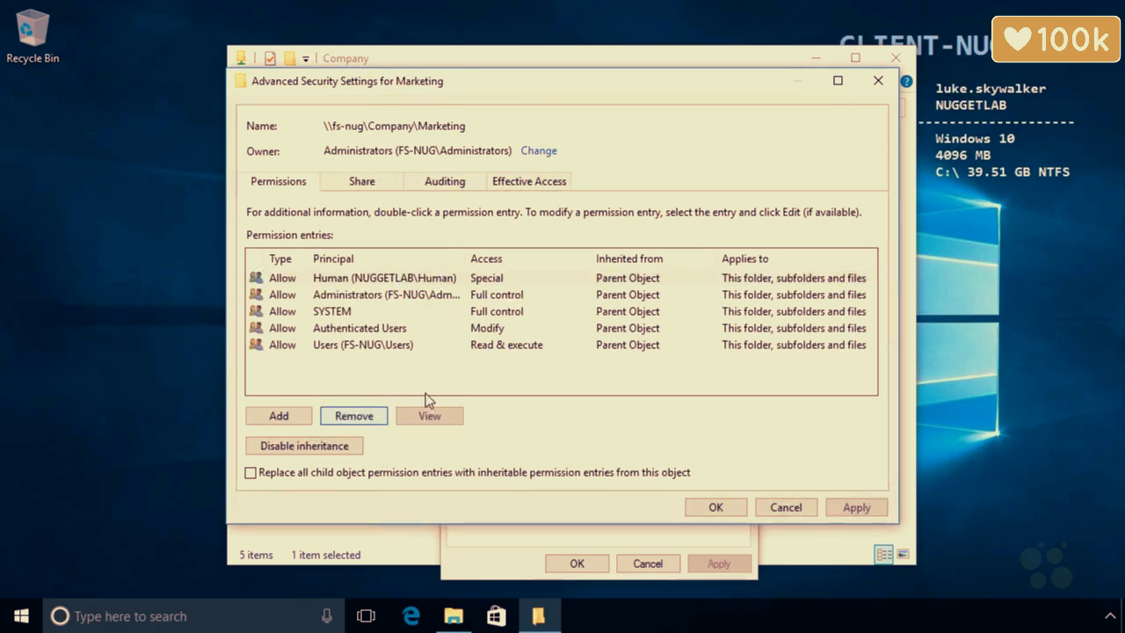
left_click(725, 513)
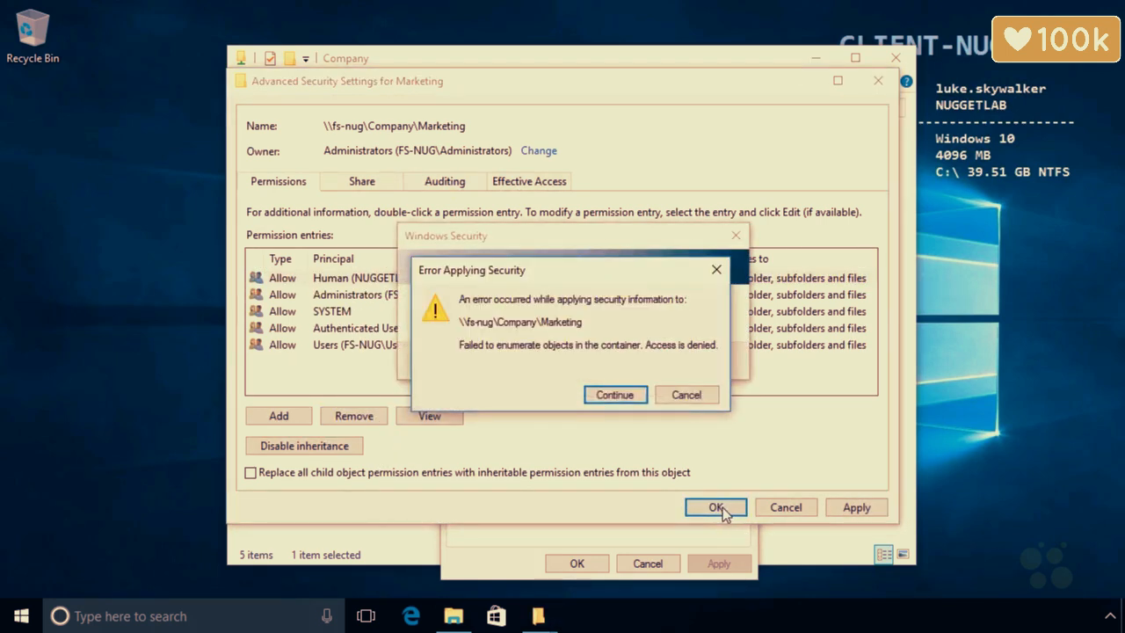
left_click(678, 396)
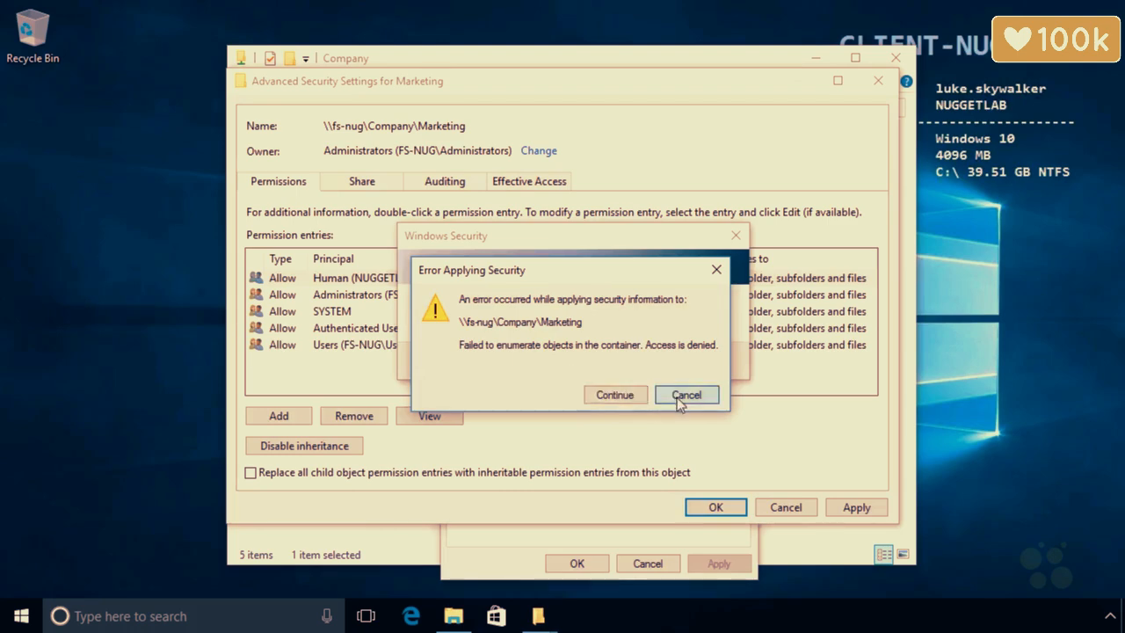
left_click(723, 389)
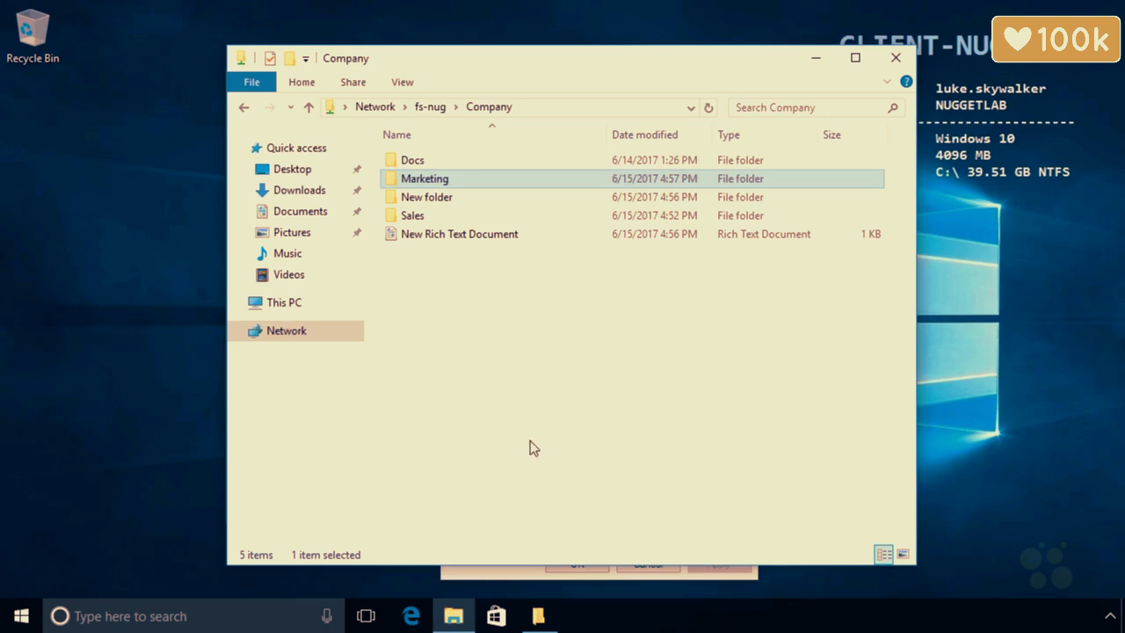
left_click(523, 576)
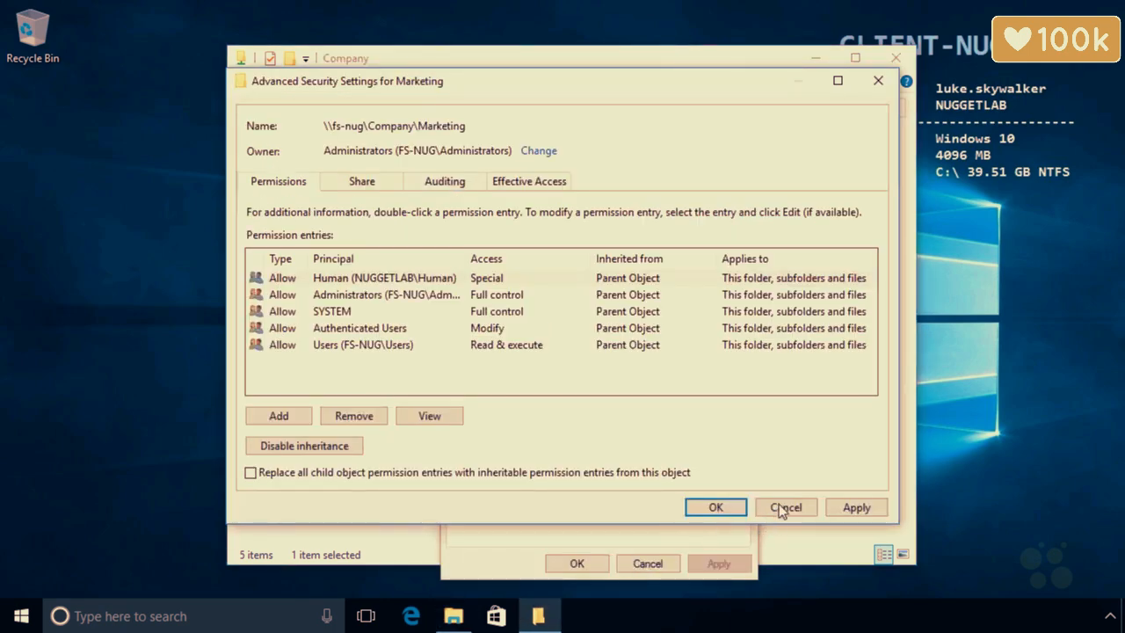
left_click(784, 508)
left_click(645, 563)
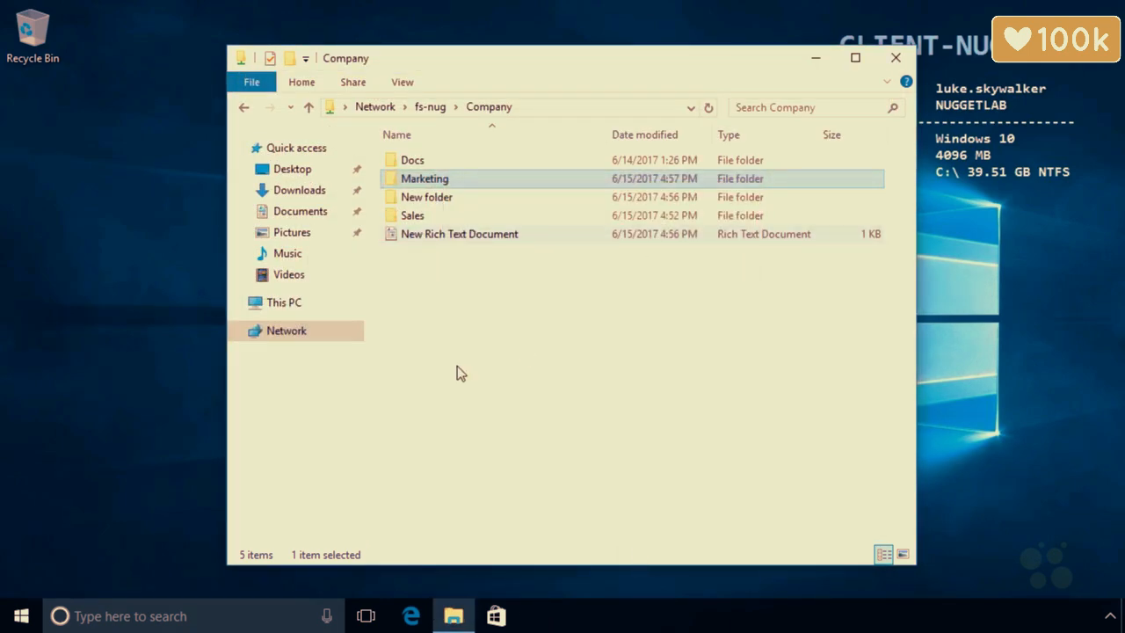
Sign out of the current session from the Win+X menu.
right_click(21, 616)
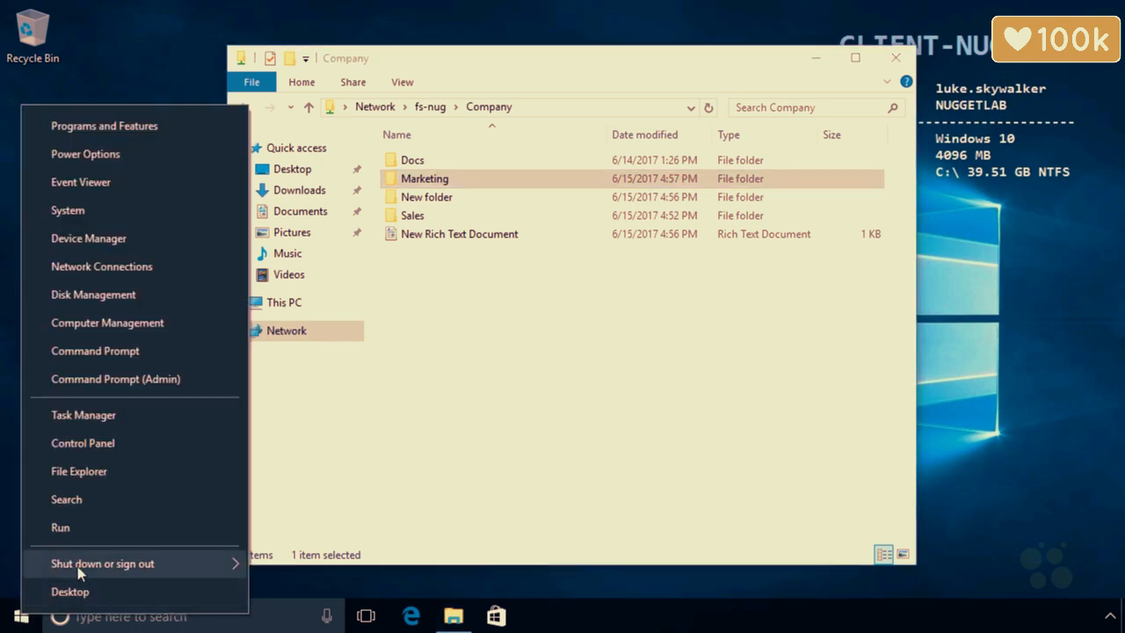
mouse_move(79, 571)
left_click(304, 502)
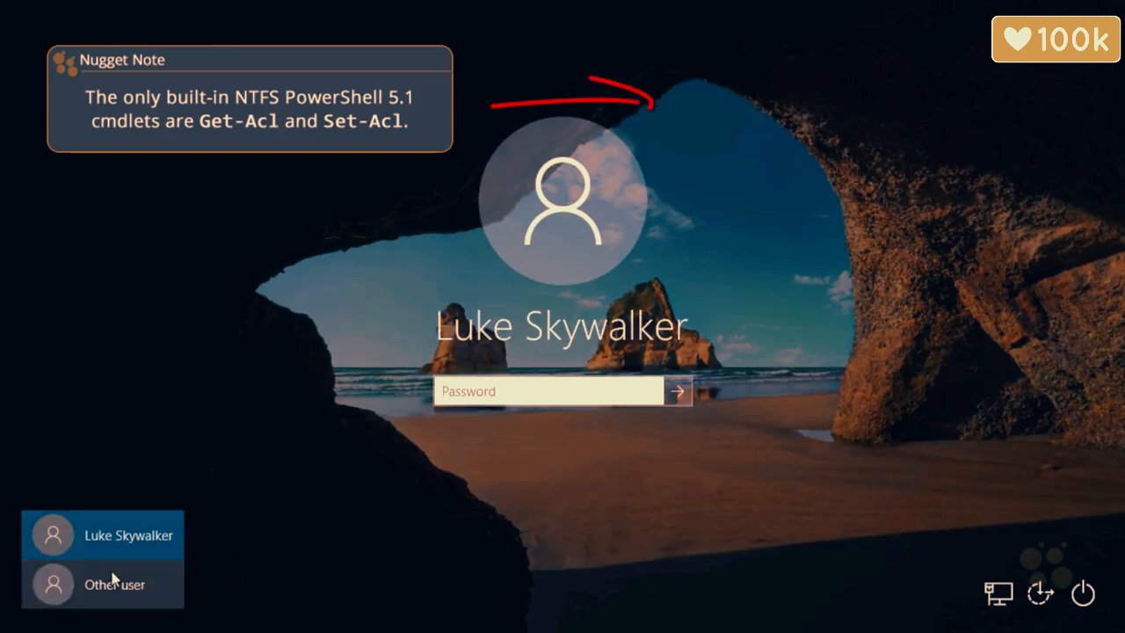
Sign in as the other domain user with their password and open File Explorer.
left_click(113, 577)
type("darth")
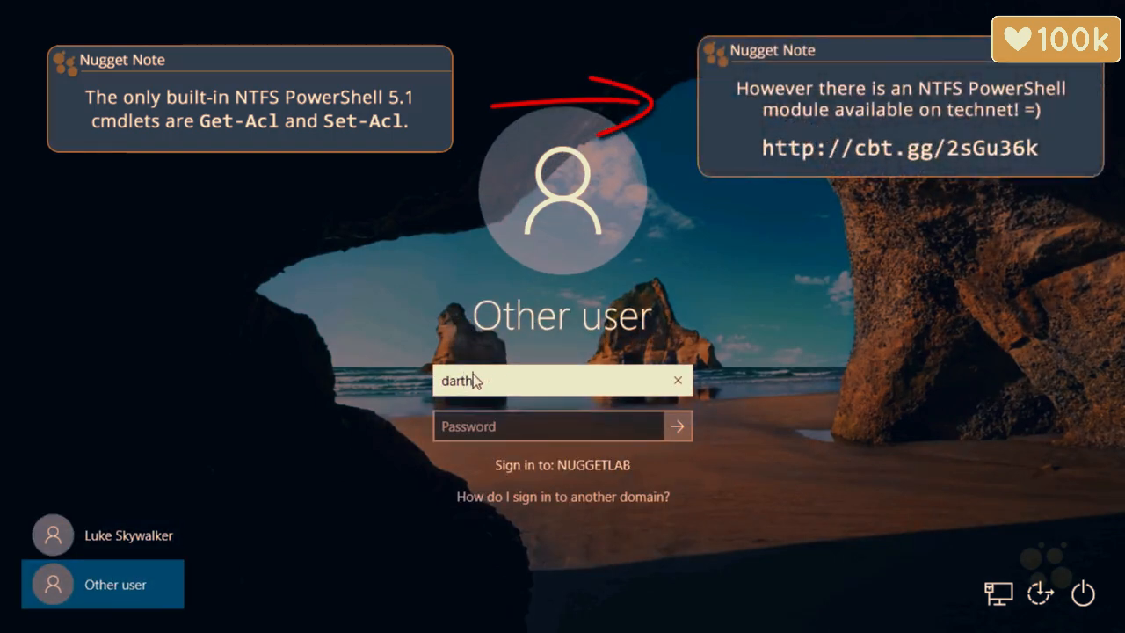
type("vader")
key("Tab")
type("Pa$")
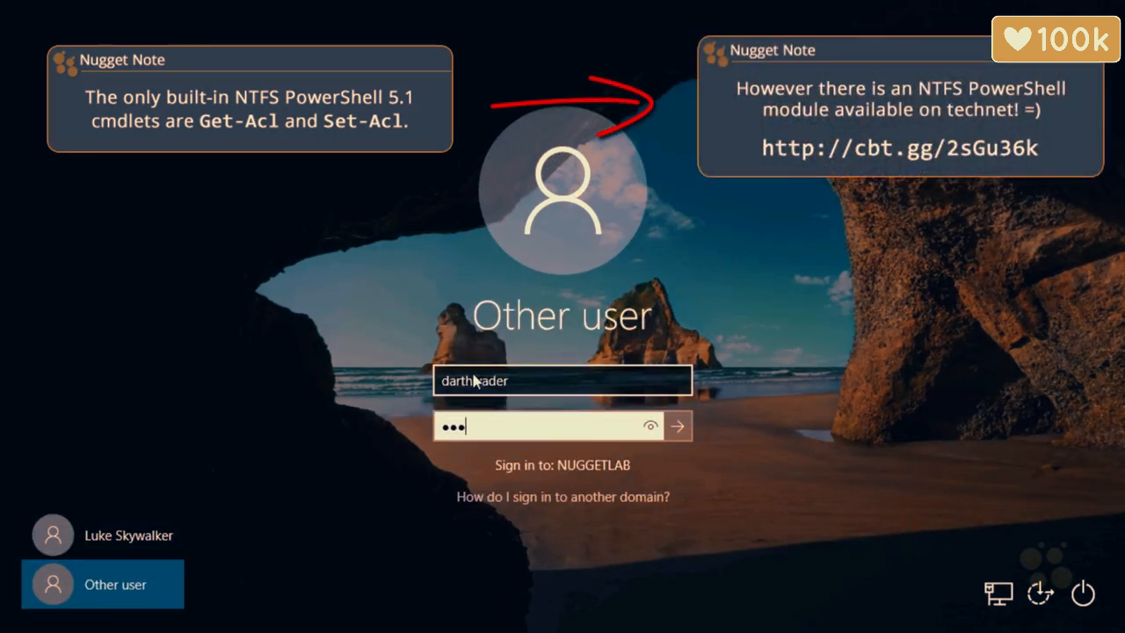
type("$w0rd")
key("Return")
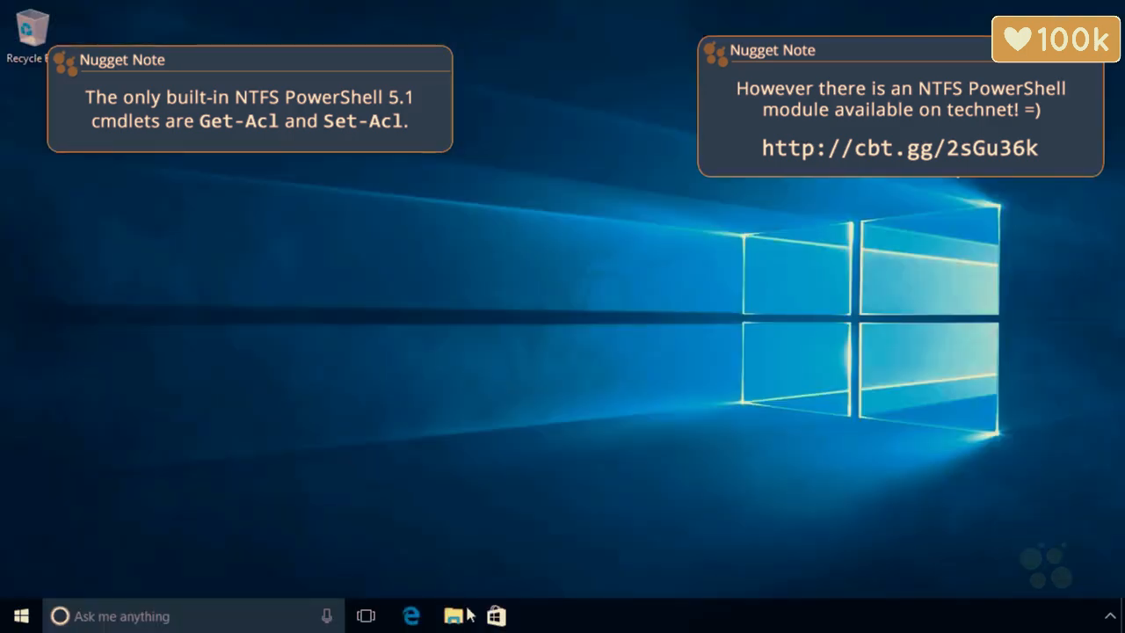
left_click(457, 616)
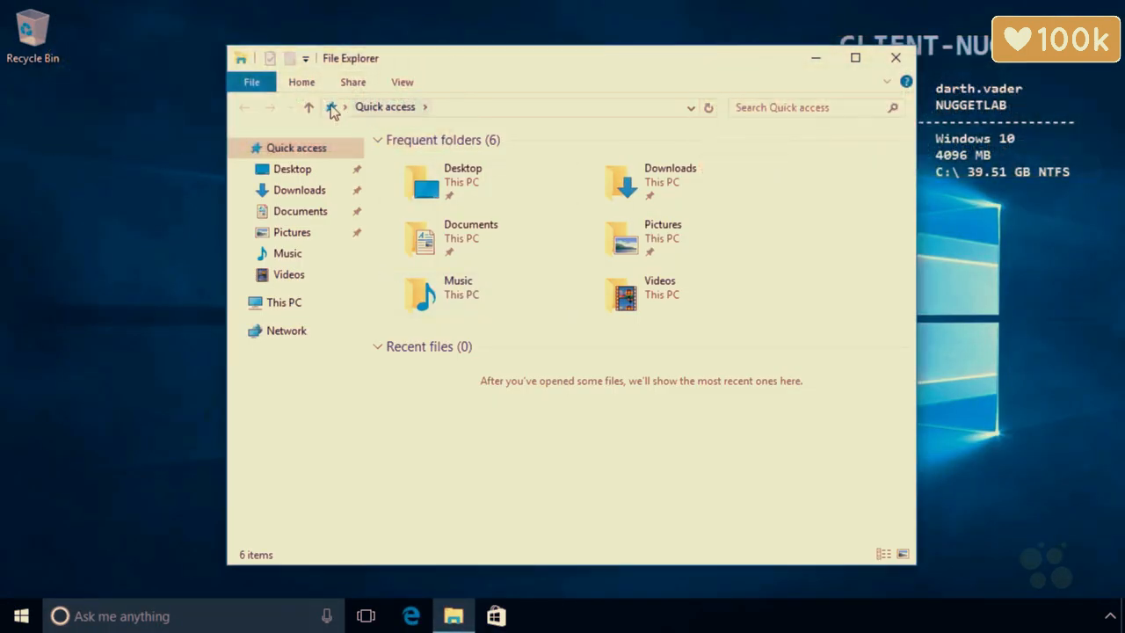
Browse to \\fs-nug and open Company, where Marketing is no longer listed.
left_click(331, 106)
type("s-nug")
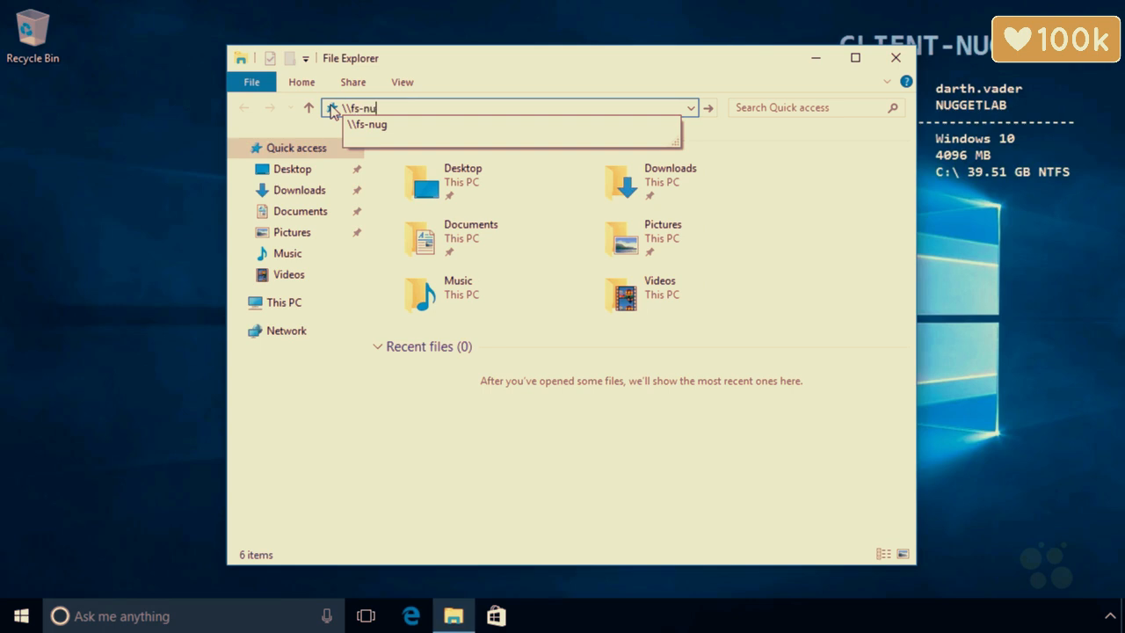
key("Return")
double_click(414, 169)
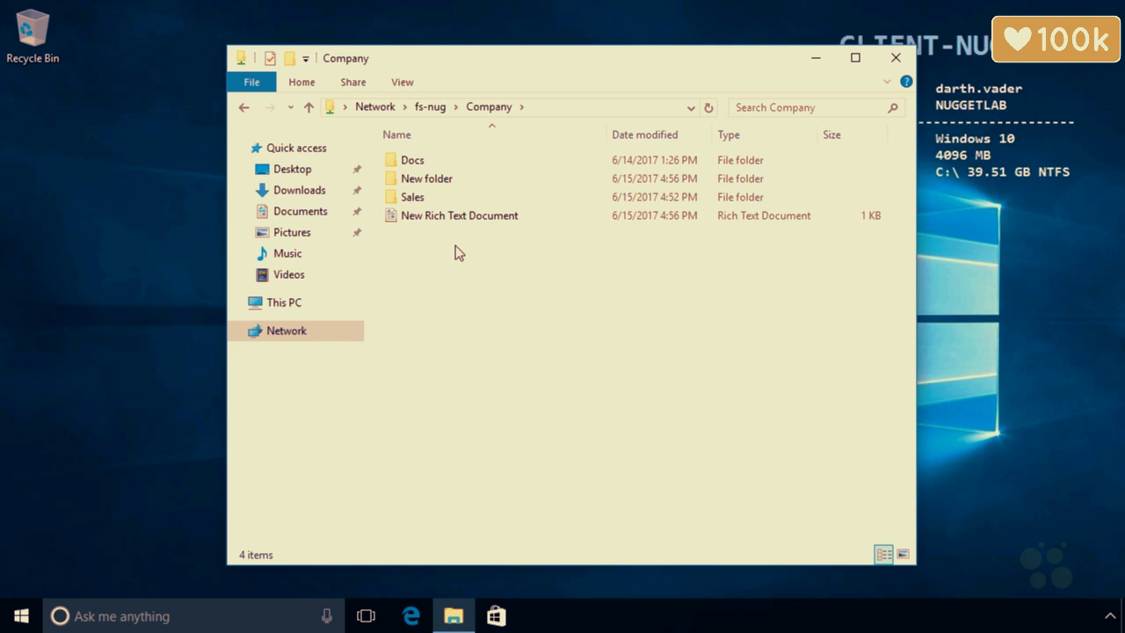
Open the Sales folder, try creating a new text document, and dismiss the Access Denied error.
double_click(426, 195)
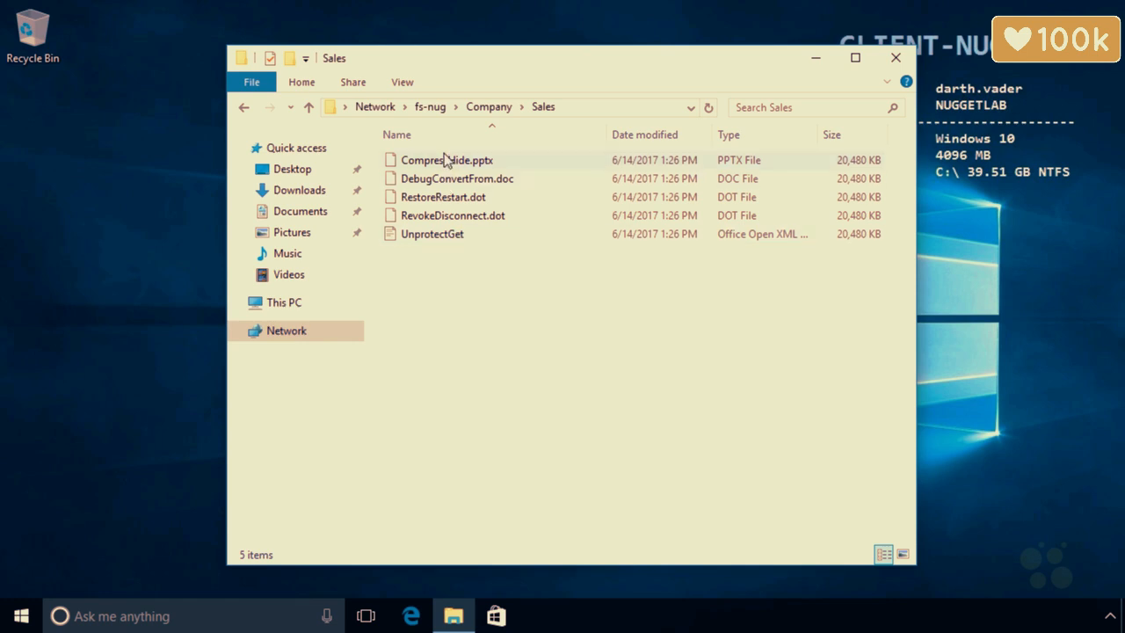
right_click(491, 337)
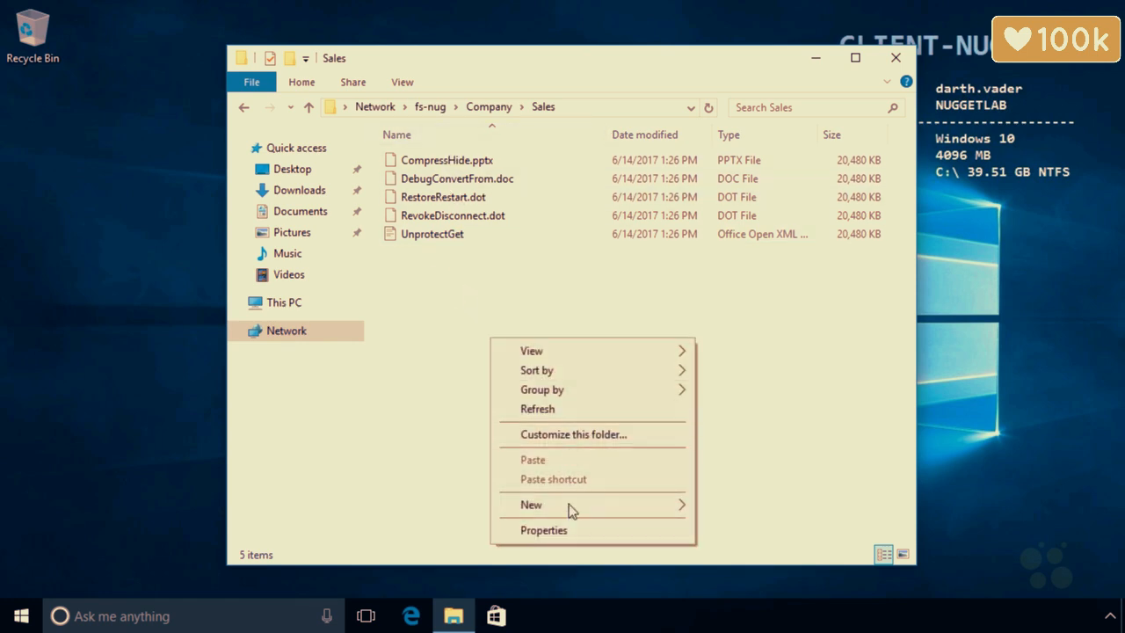
mouse_move(571, 507)
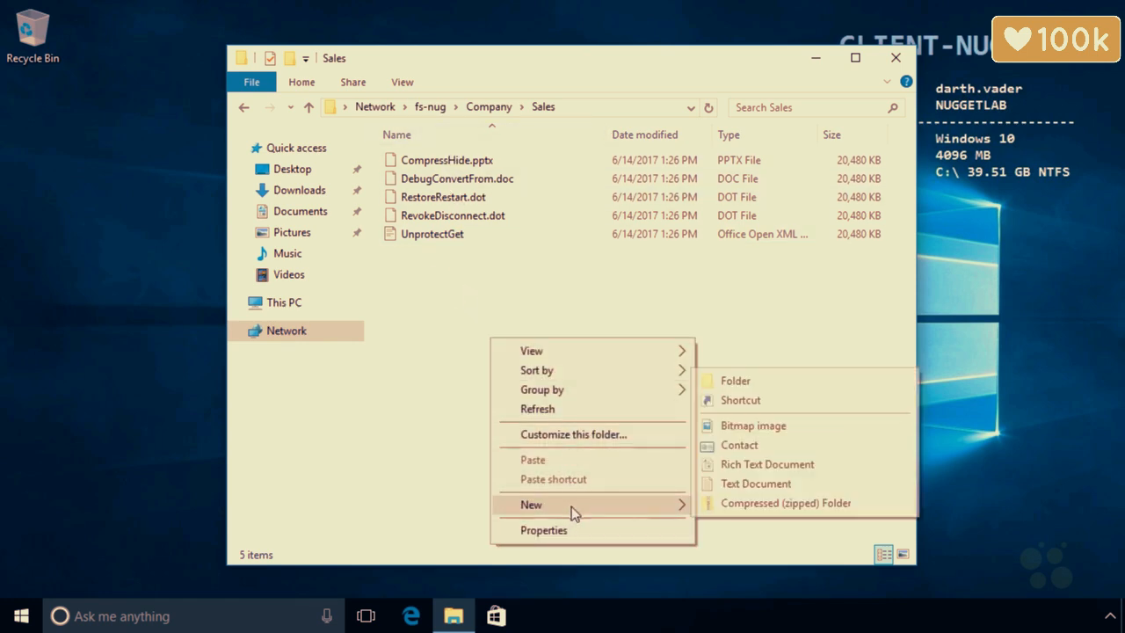
left_click(743, 484)
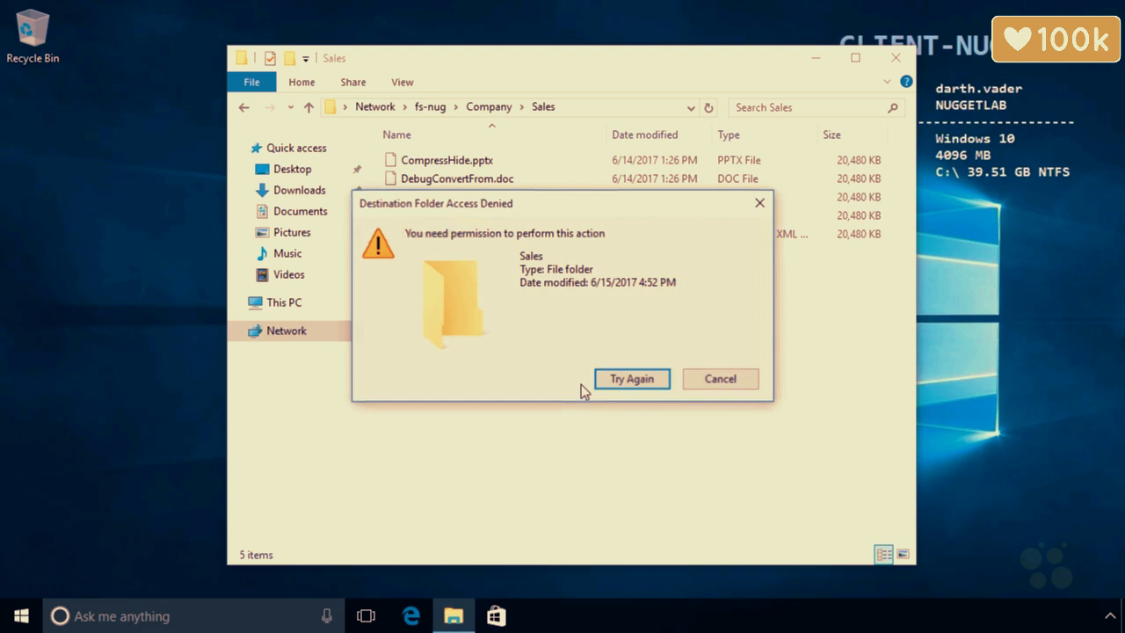
left_click(715, 380)
Try creating a new folder in Sales and dismiss the Access Denied error.
right_click(494, 314)
mouse_move(673, 485)
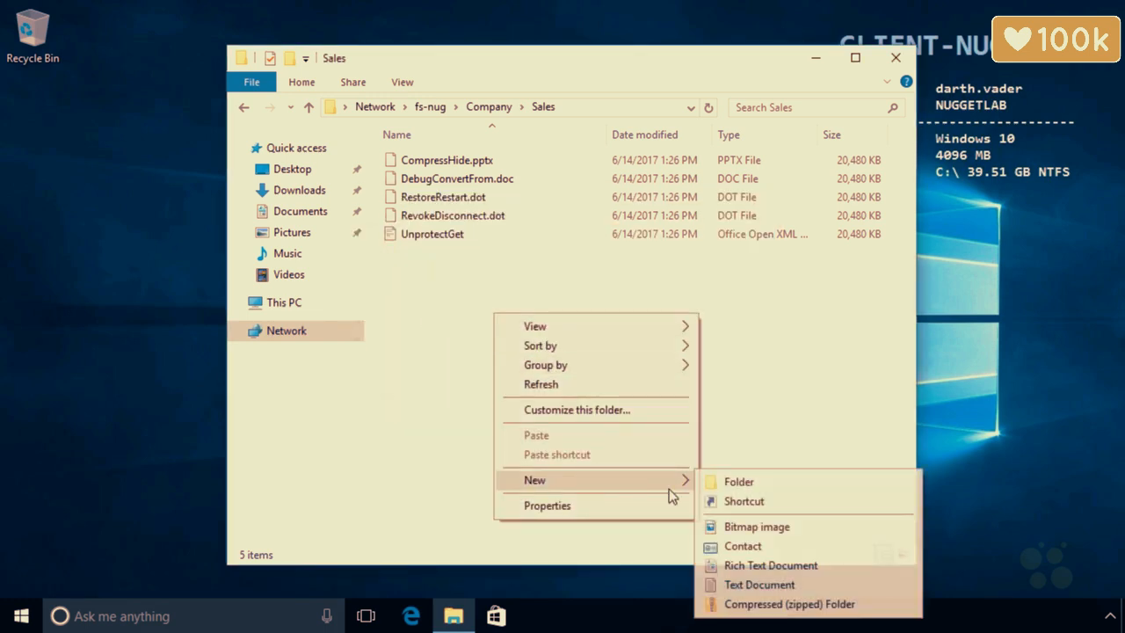
left_click(735, 481)
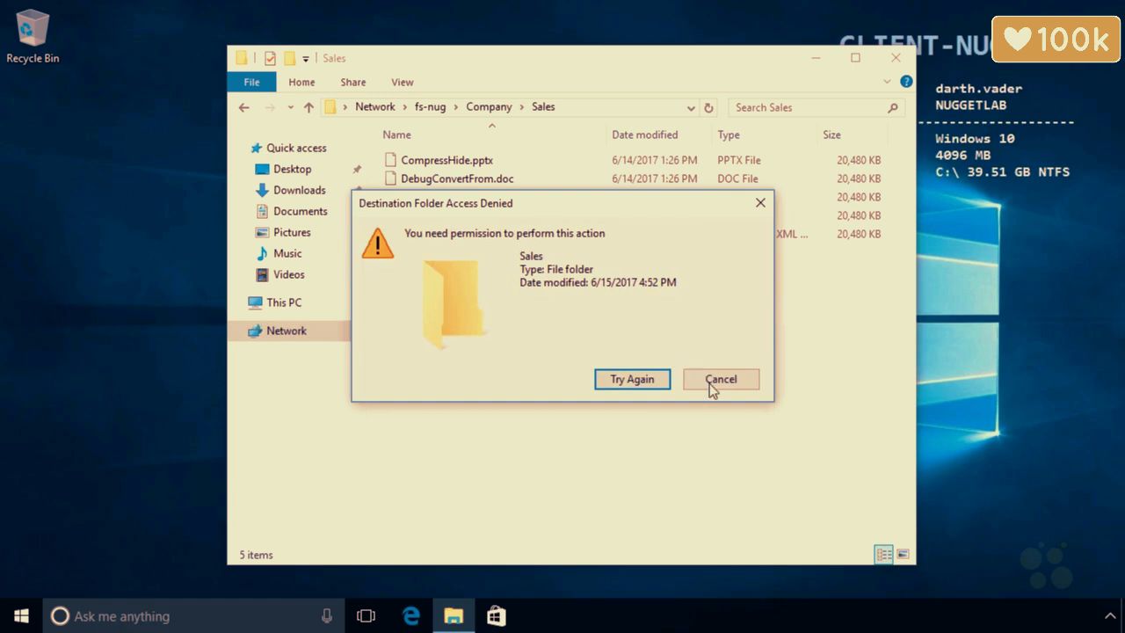
left_click(710, 383)
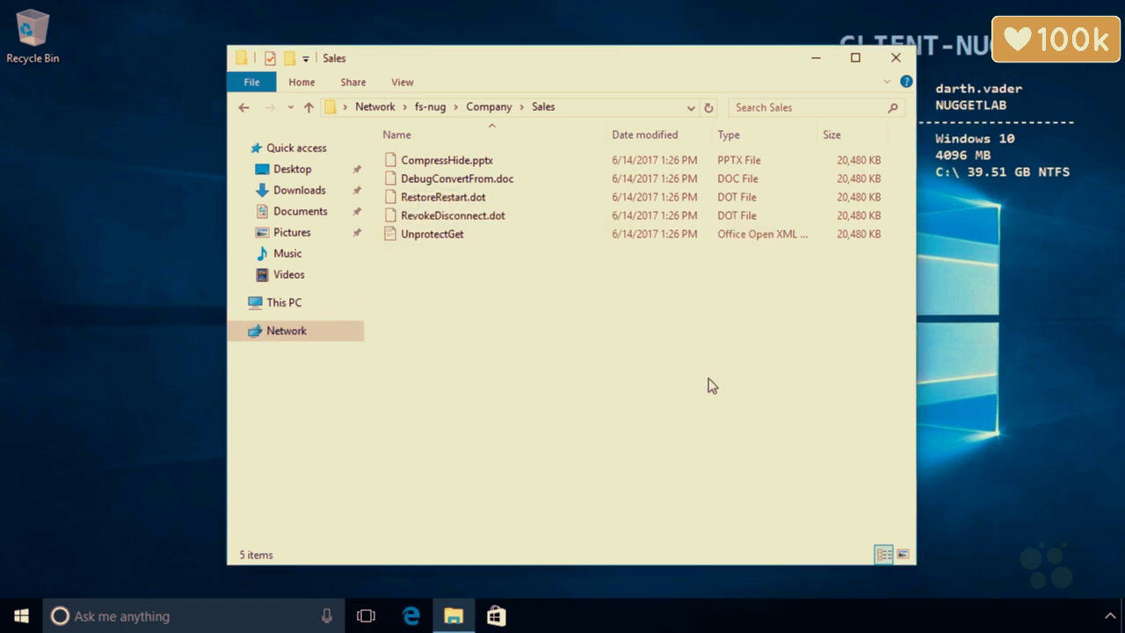